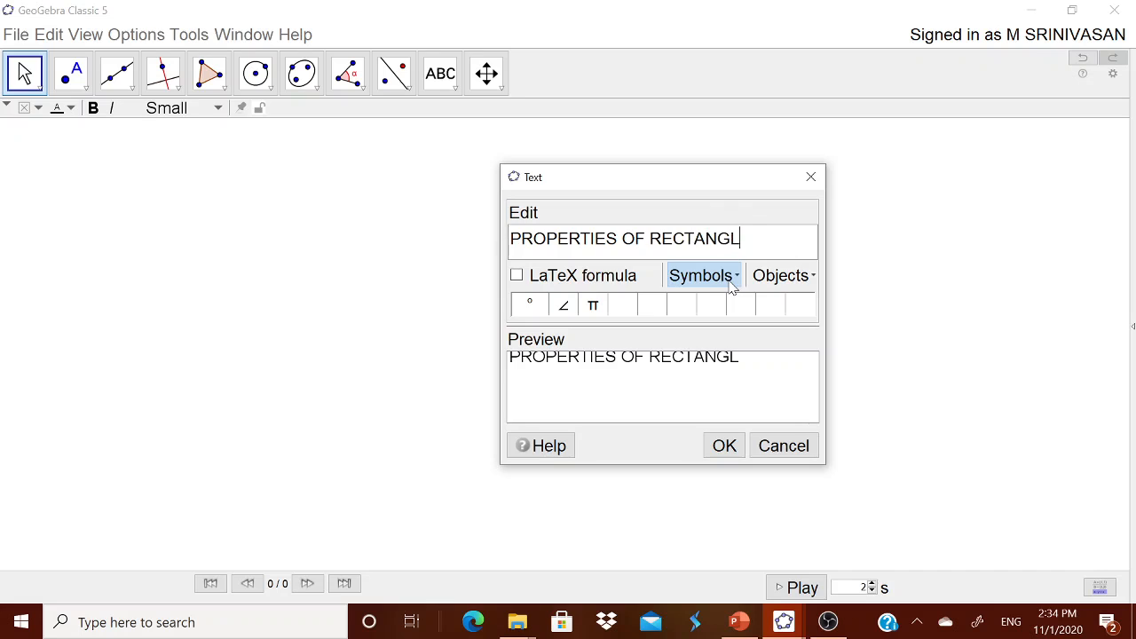
Complete the title text as "PROPERTIES OF RECTANGLES" and move it to the upper-right area of the drawing
key(BackSpace)
key(BackSpace)
key(BackSpace)
text(GLES)
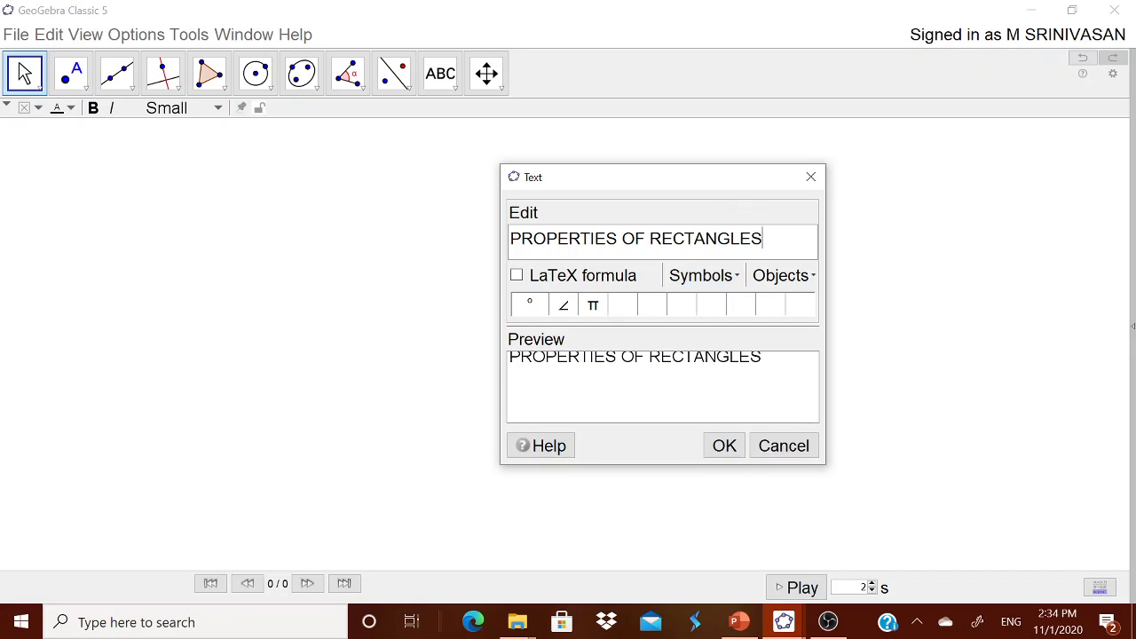
click(720, 445)
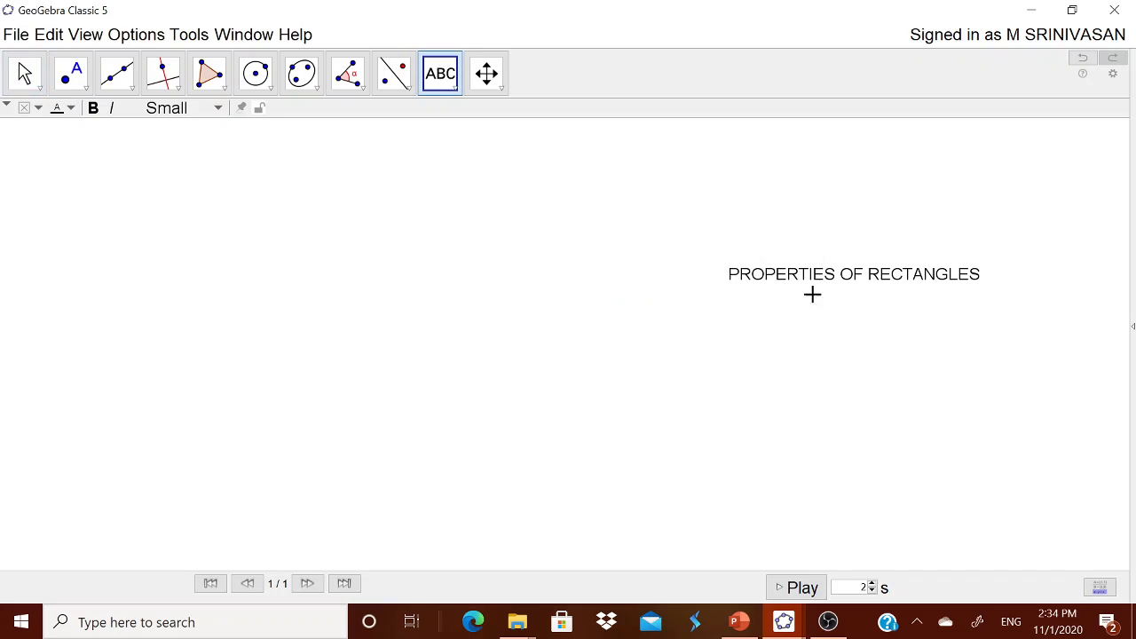
drag(839, 267, 904, 173)
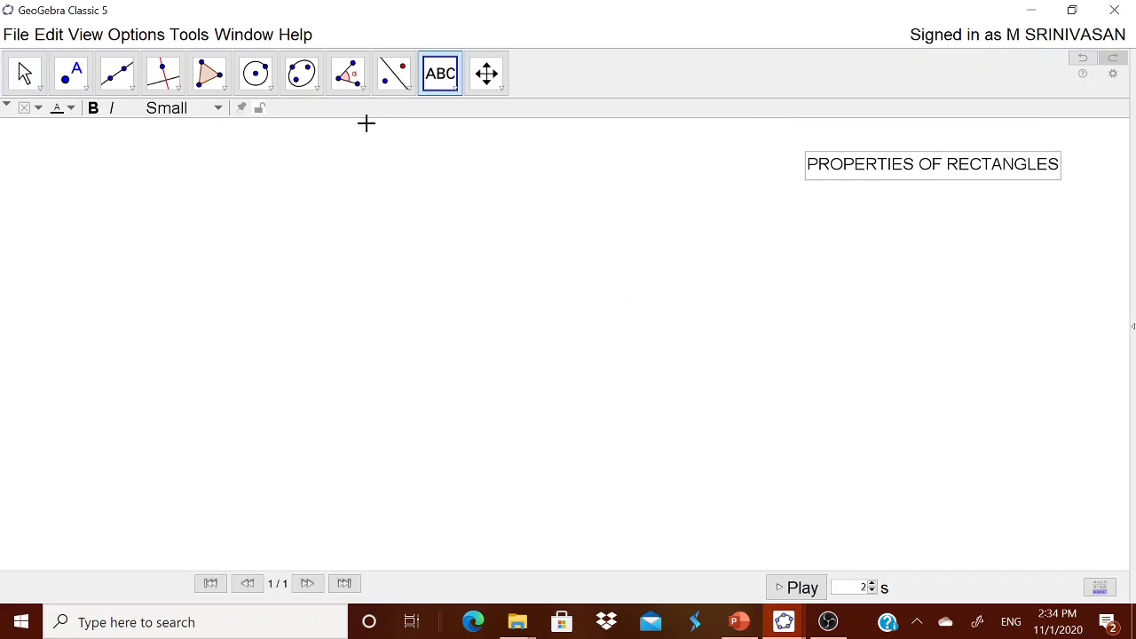
Begin a new text object with the line "RECTANGLE HAS TWO PAIRS OF EQUAL AND PARALLEL SIDES"
click(457, 255)
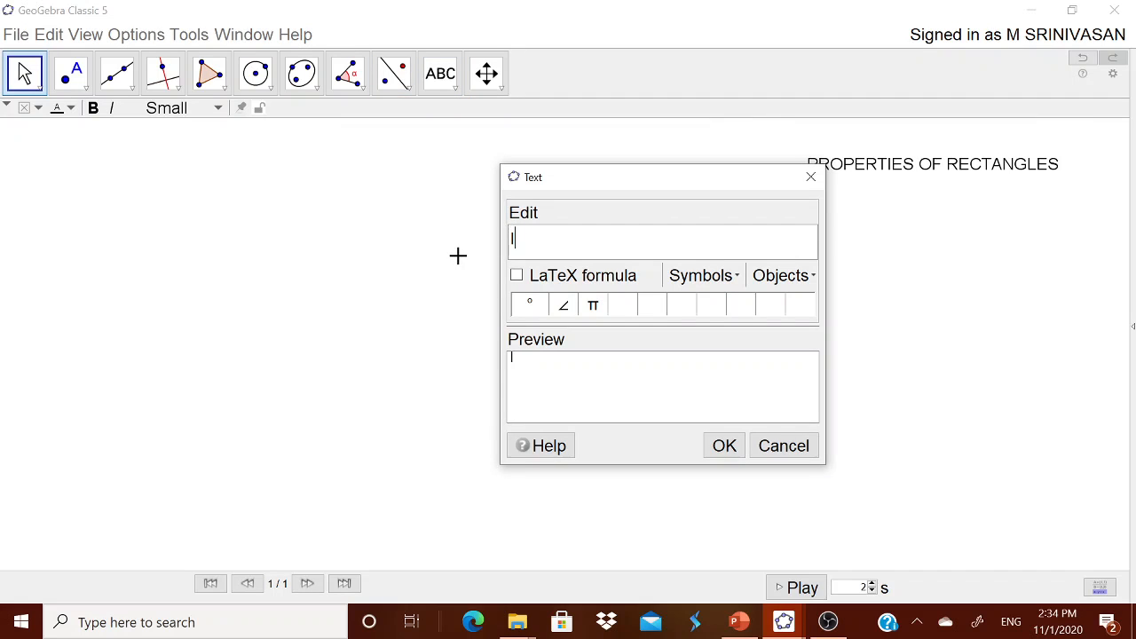
text(RECTANGLE HAS TO)
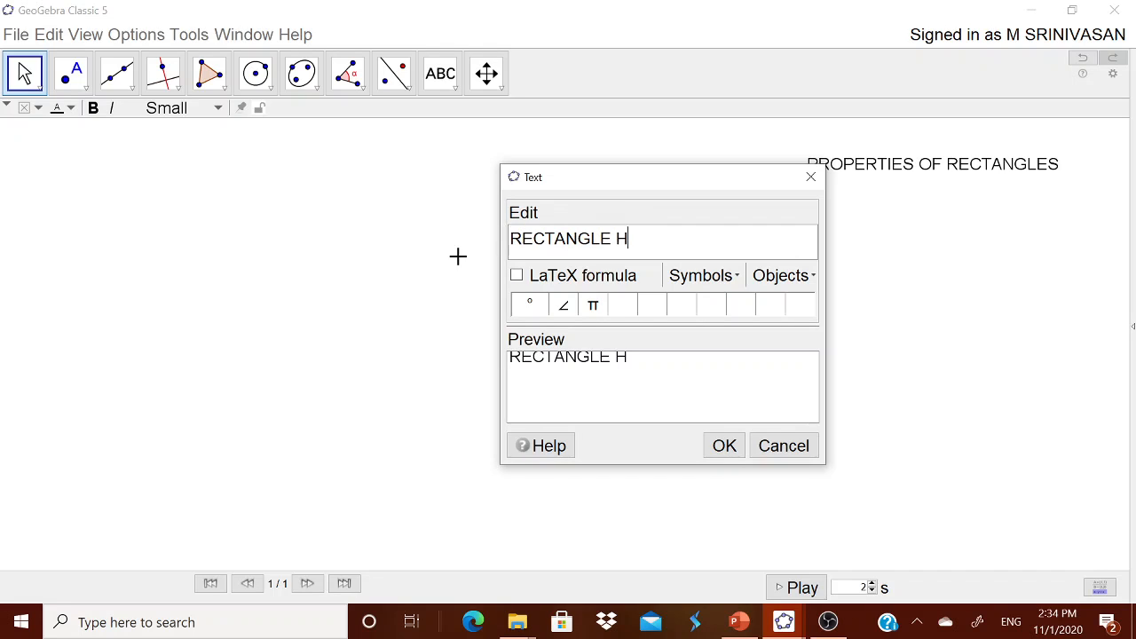
key(BackSpace)
text(WO)
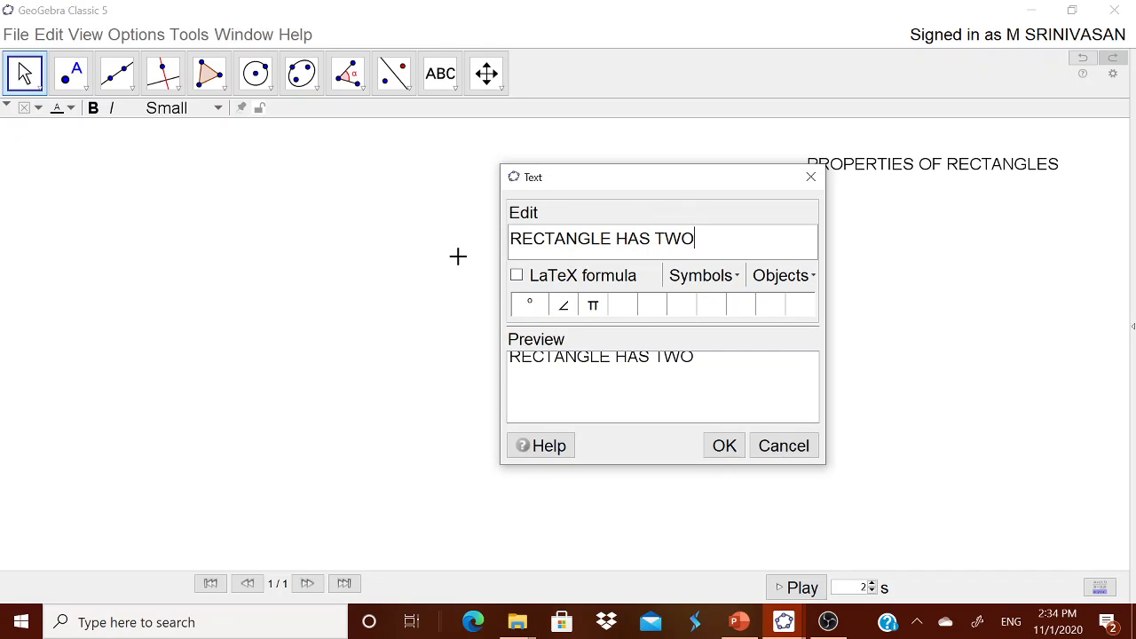
text( PAIRS OF EQUAL AND PRA)
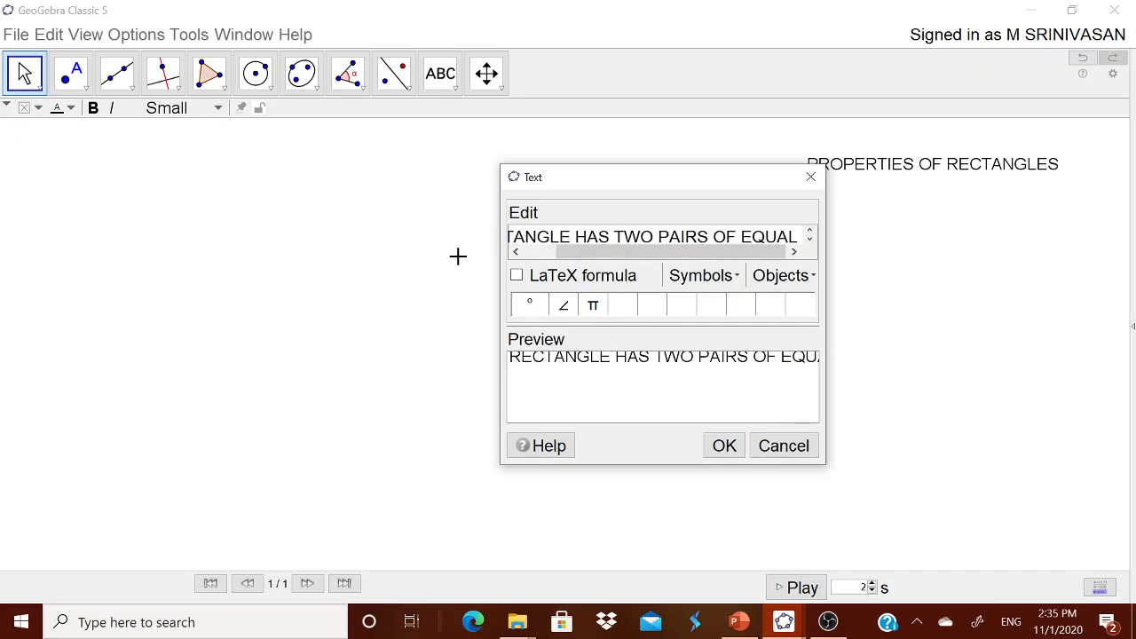
key(BackSpace)
key(BackSpace)
text(A)
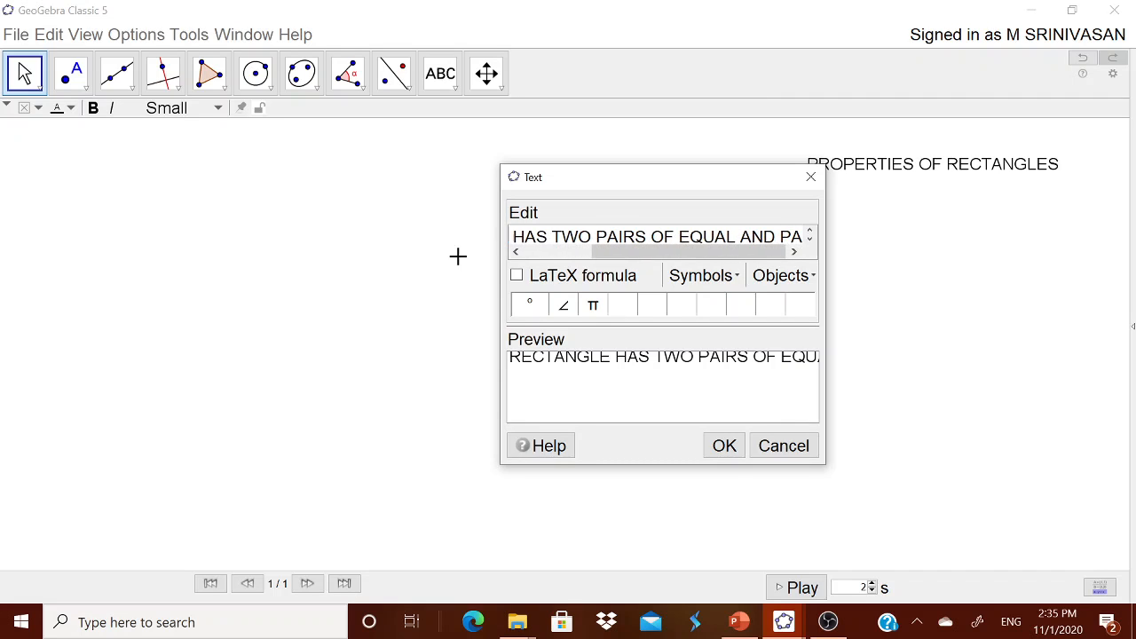
text(RALLEL SIDES AND EA)
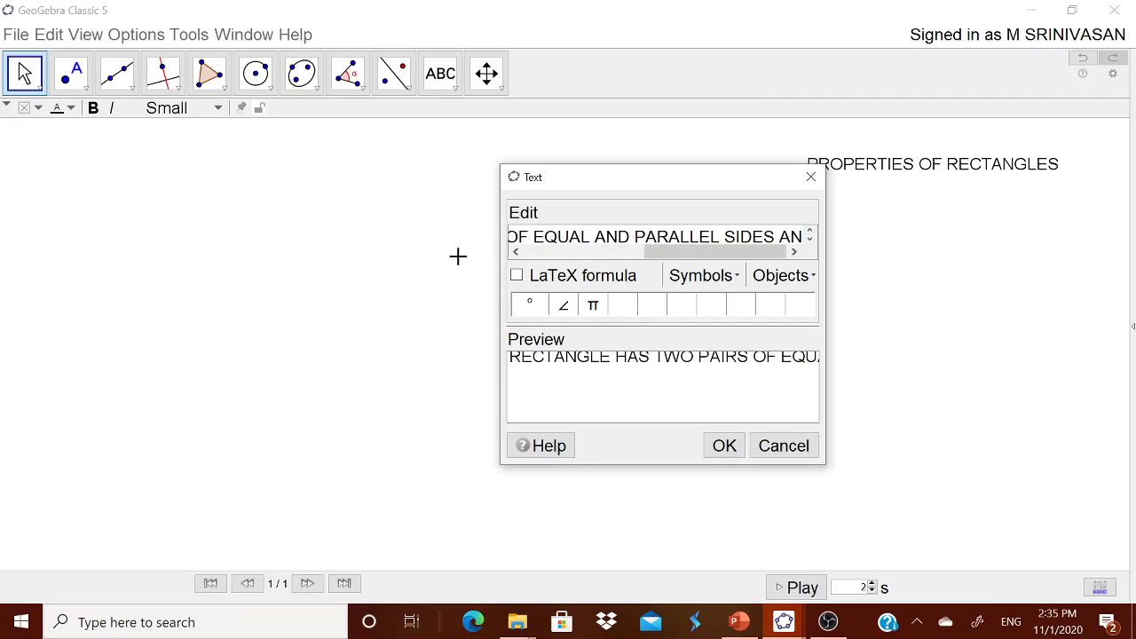
key(BackSpace)
key(BackSpace)
key(BackSpace)
key(BackSpace)
key(BackSpace)
key(BackSpace)
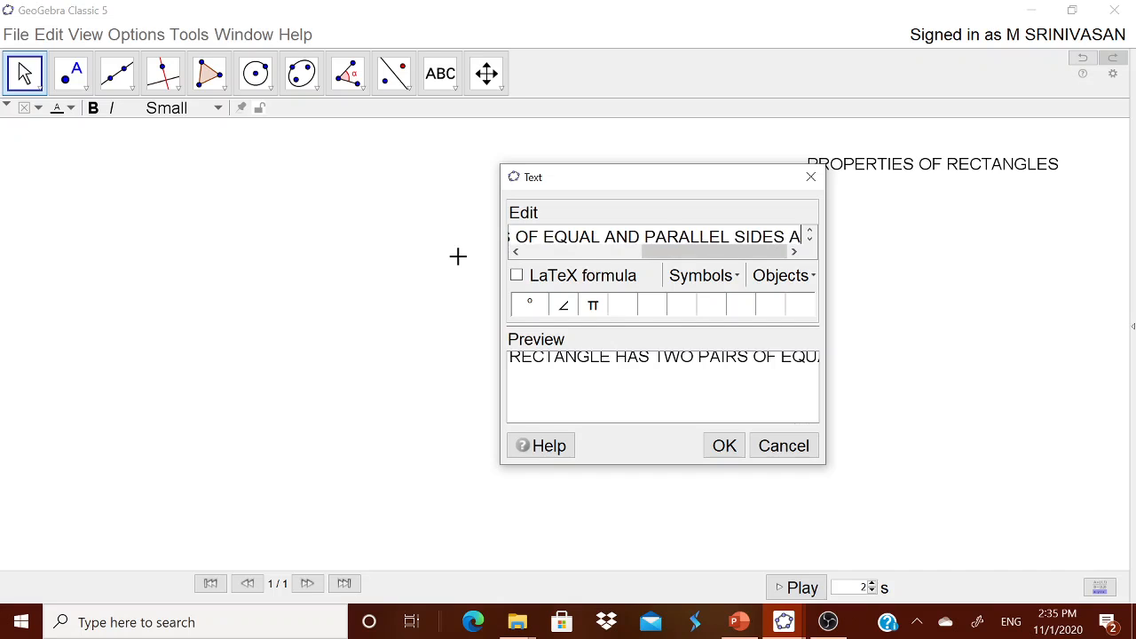
Add the second line "AND EACH INTERIOR ANGLE 90" to the text and place the text directly below the title
key(Return)
text(AND E)
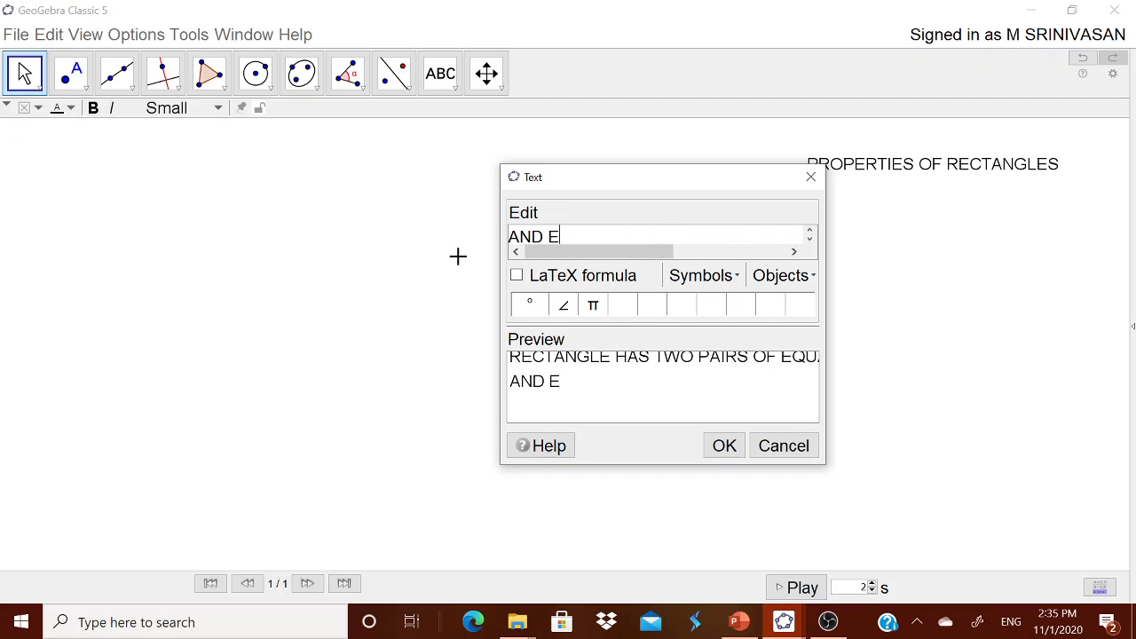
text(ACH INTERI)
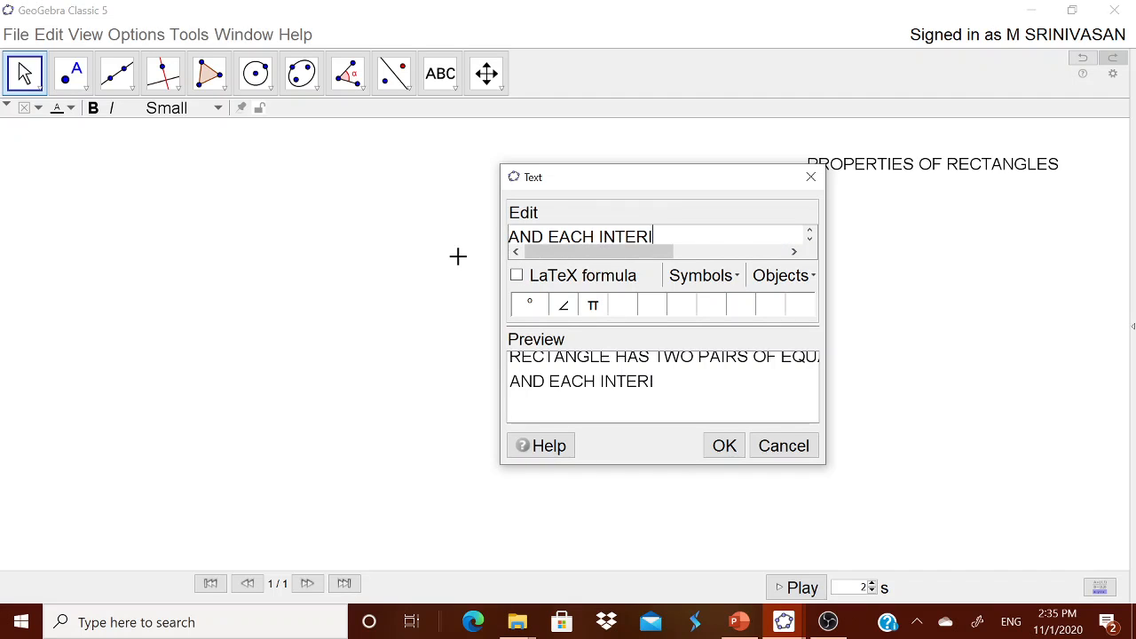
text(OR ANGLE )
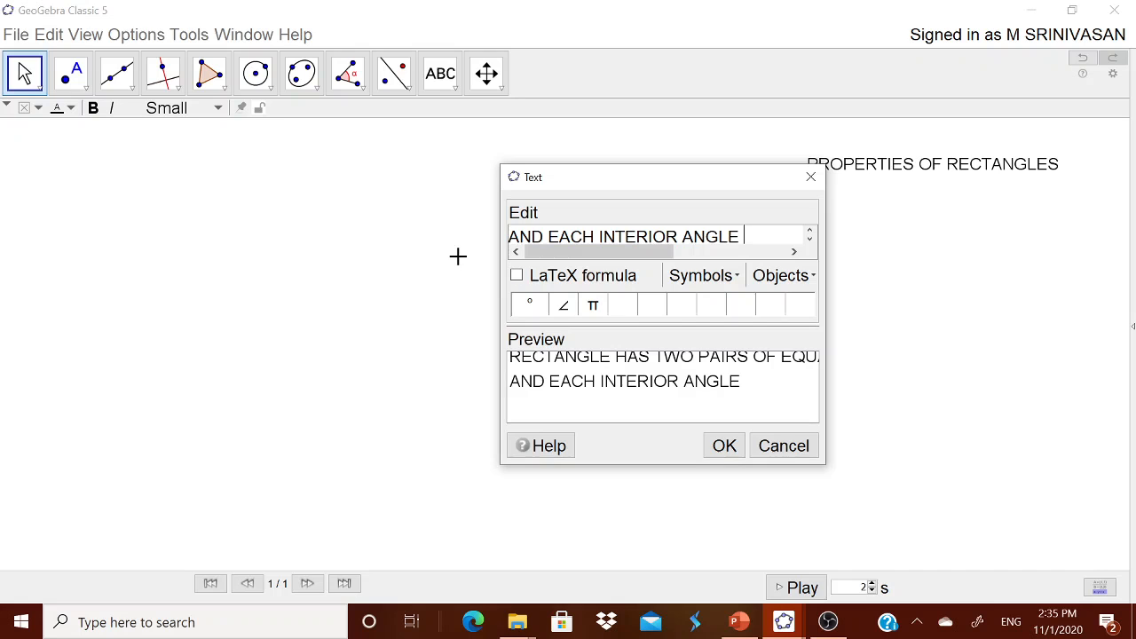
text(90)
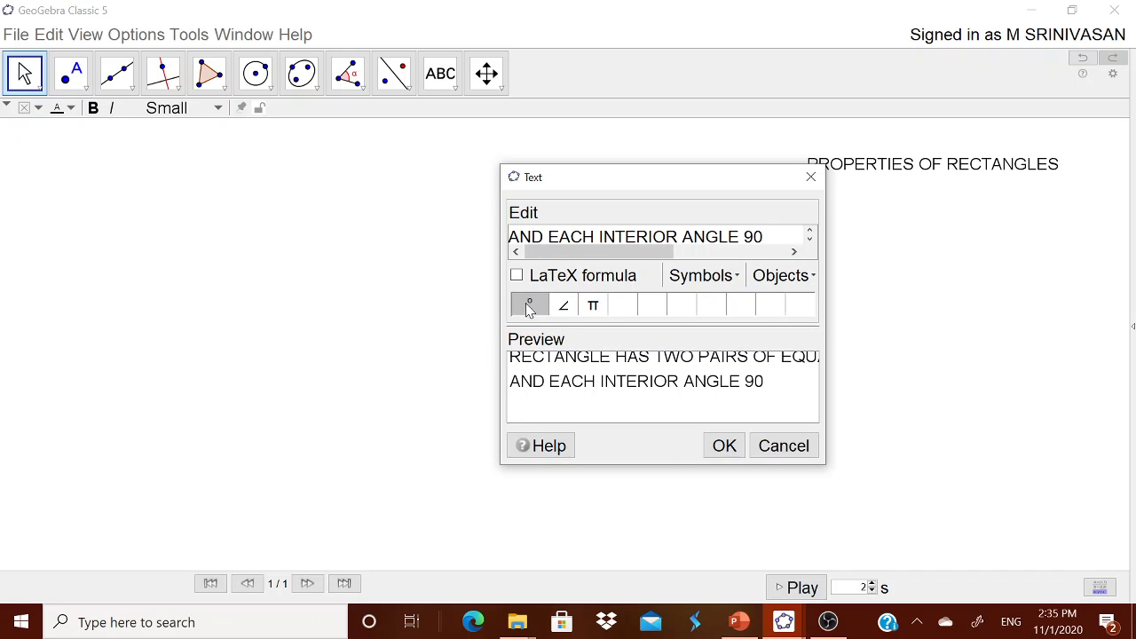
click(722, 443)
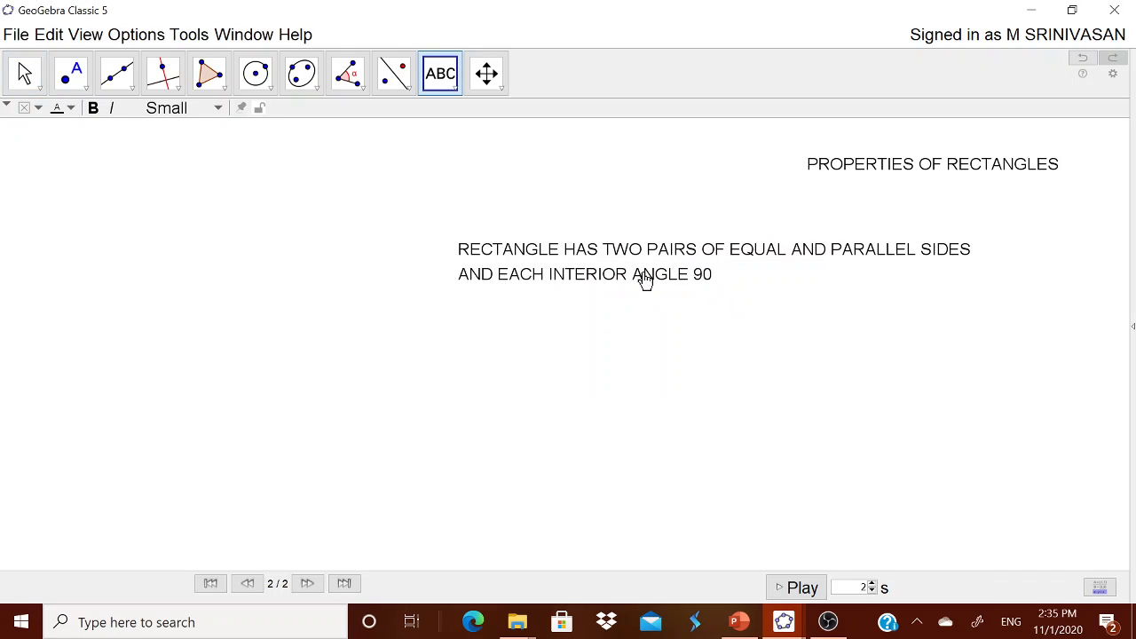
drag(641, 278, 788, 225)
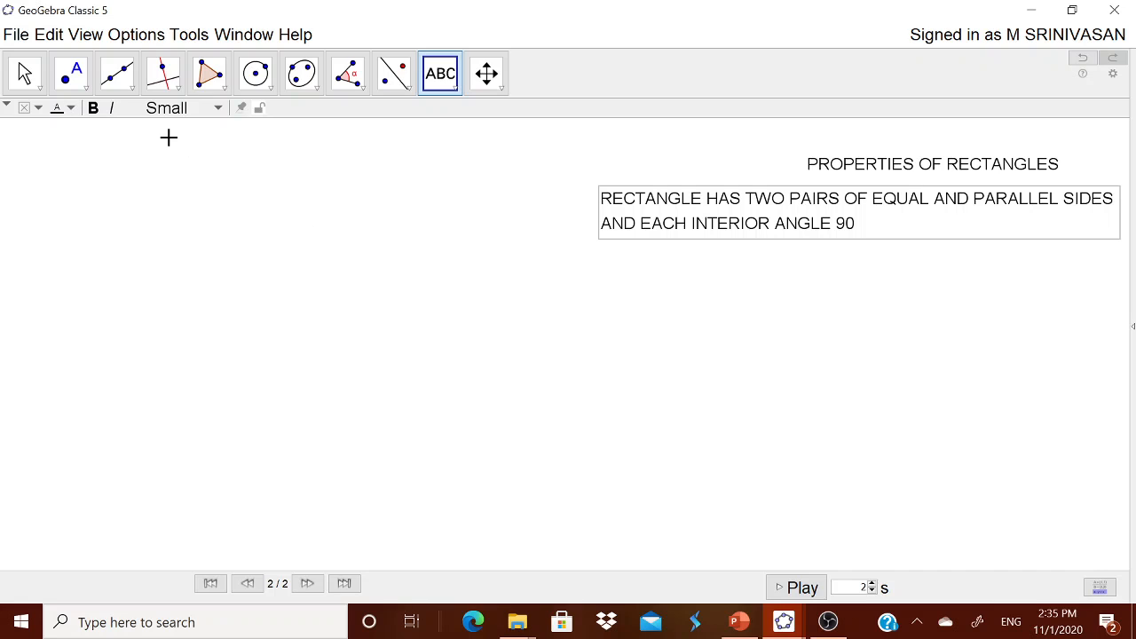
Draw a segment across the lower-left part of the drawing and adjust its second endpoint to make it horizontal
click(118, 80)
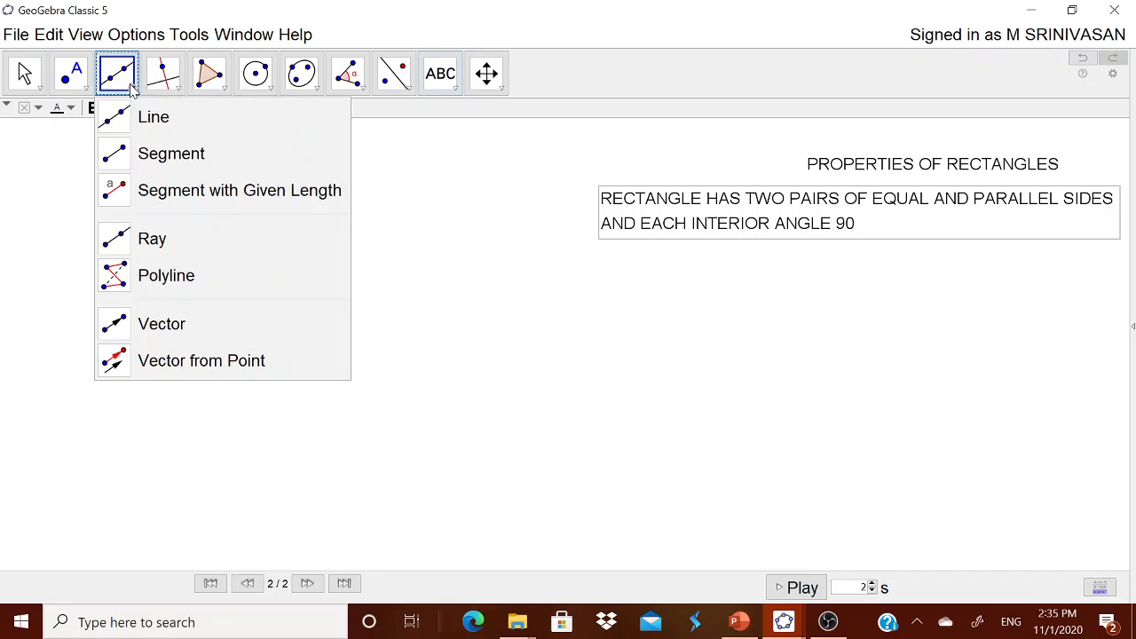
click(156, 156)
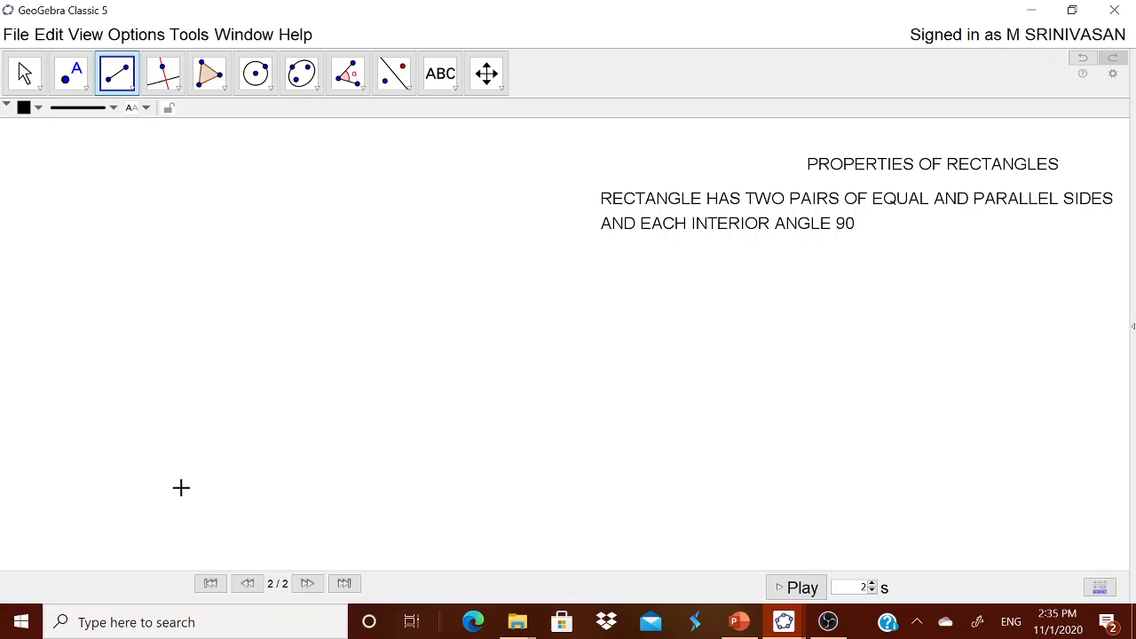
click(173, 485)
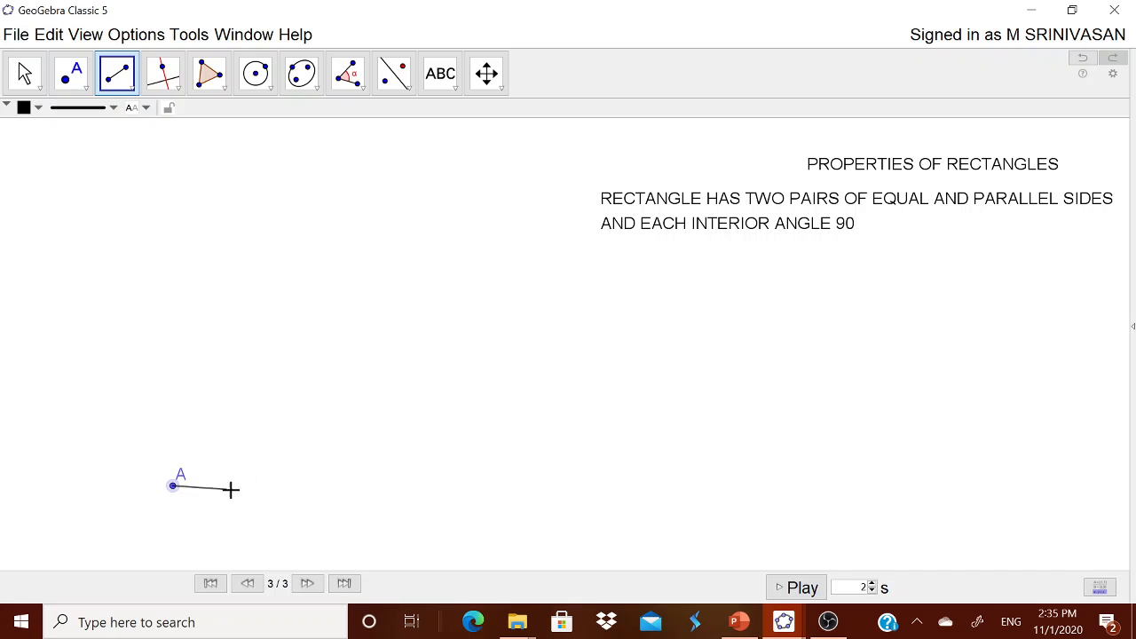
click(460, 479)
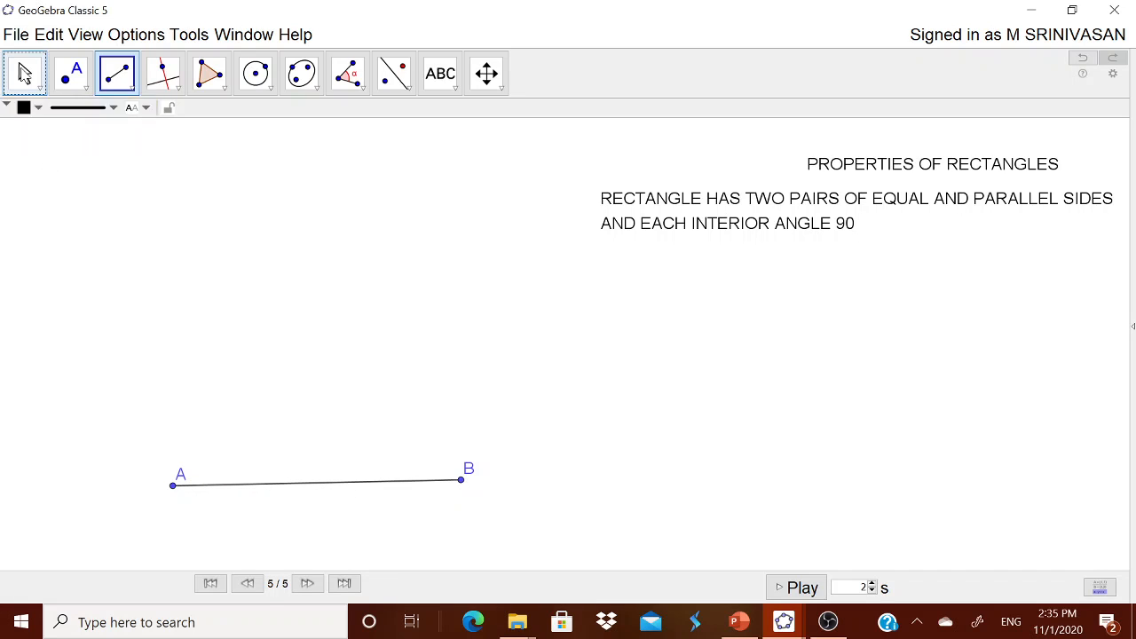
click(24, 73)
drag(460, 480, 460, 486)
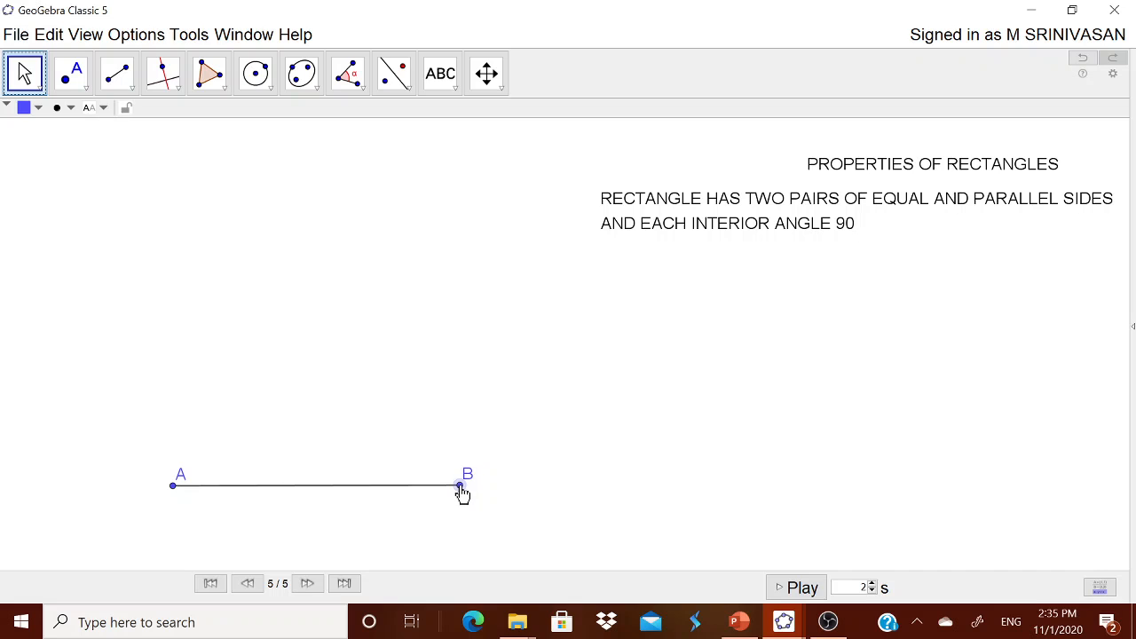
Construct lines perpendicular to segment AB through its endpoints A and B
click(177, 88)
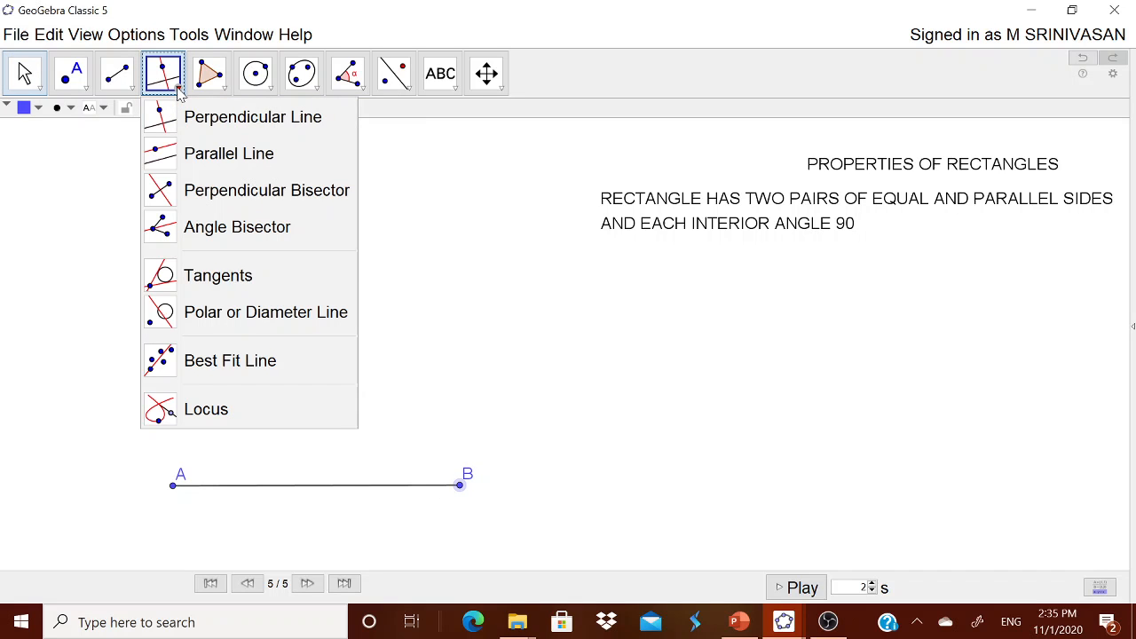
click(261, 118)
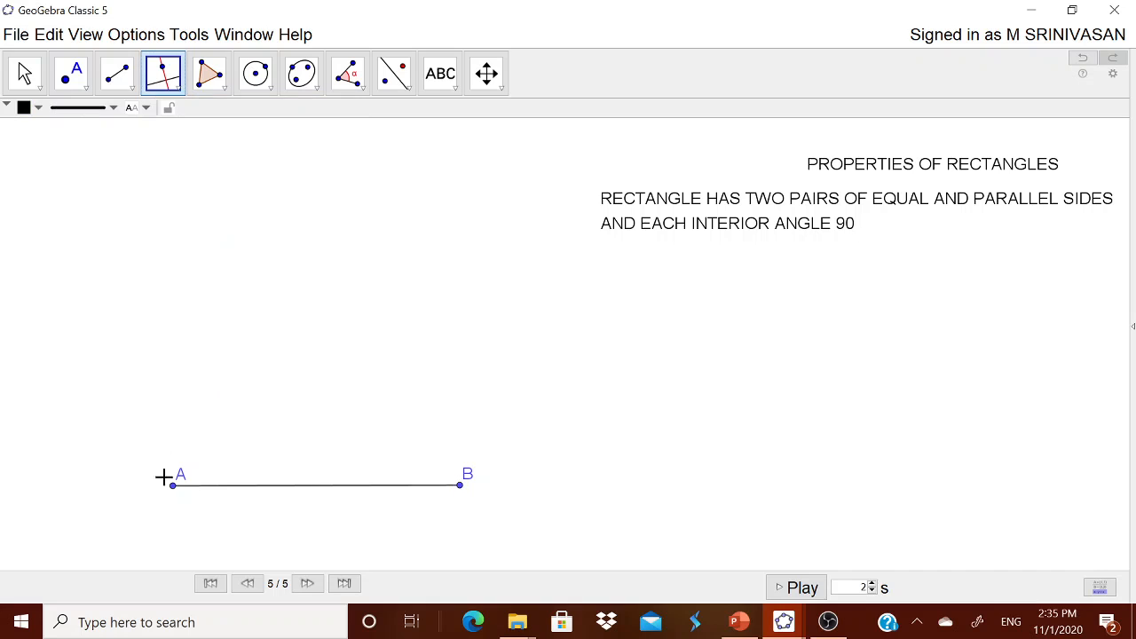
click(254, 486)
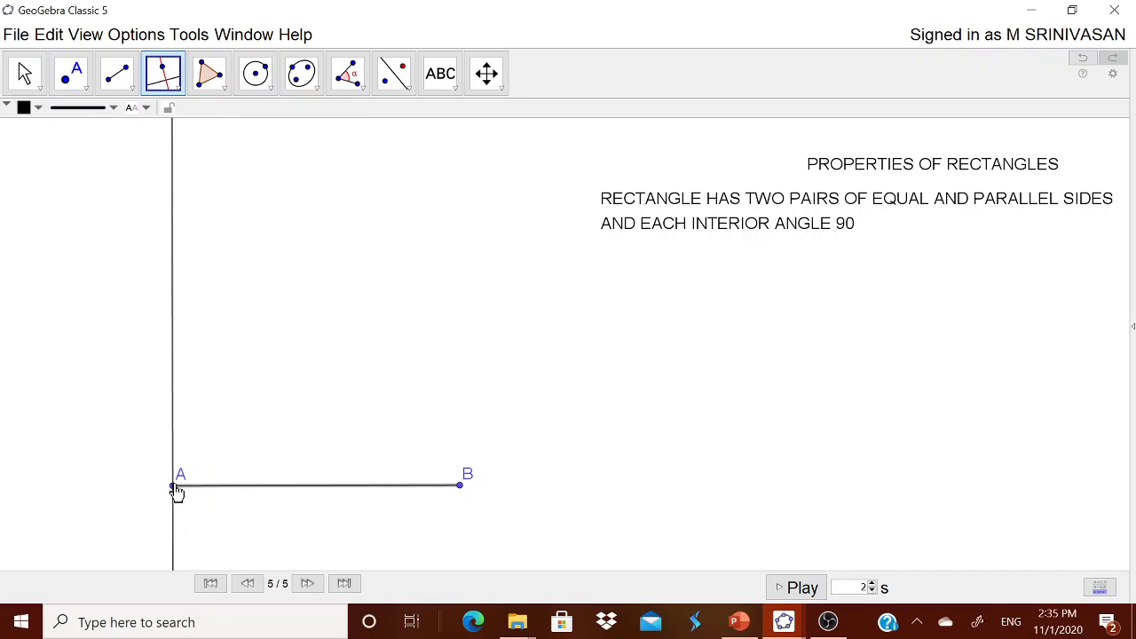
click(173, 486)
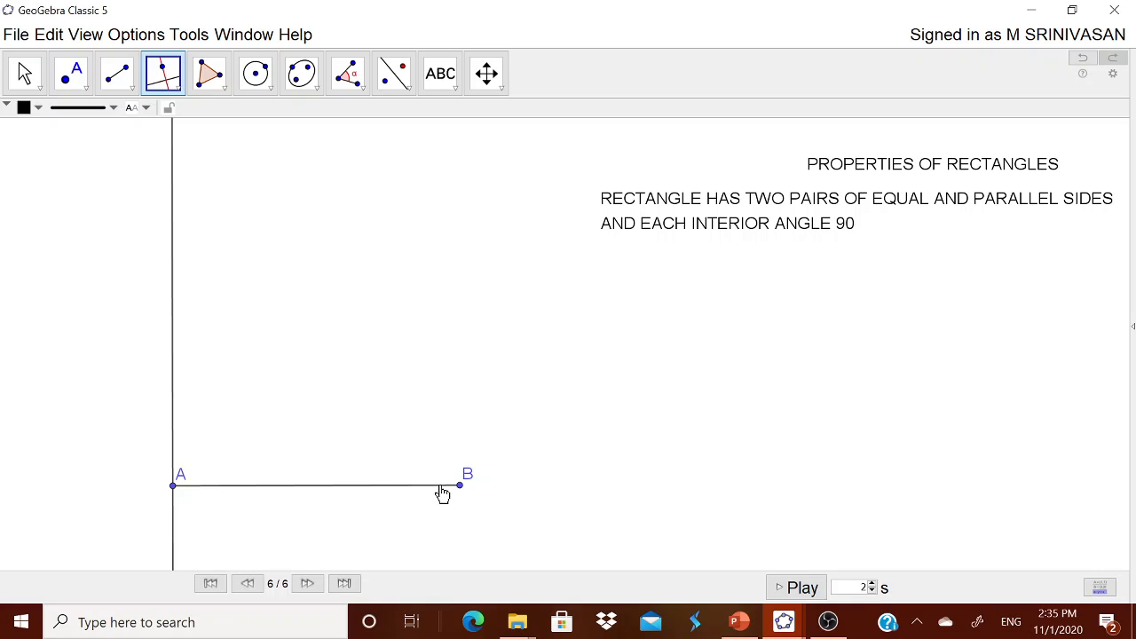
click(432, 494)
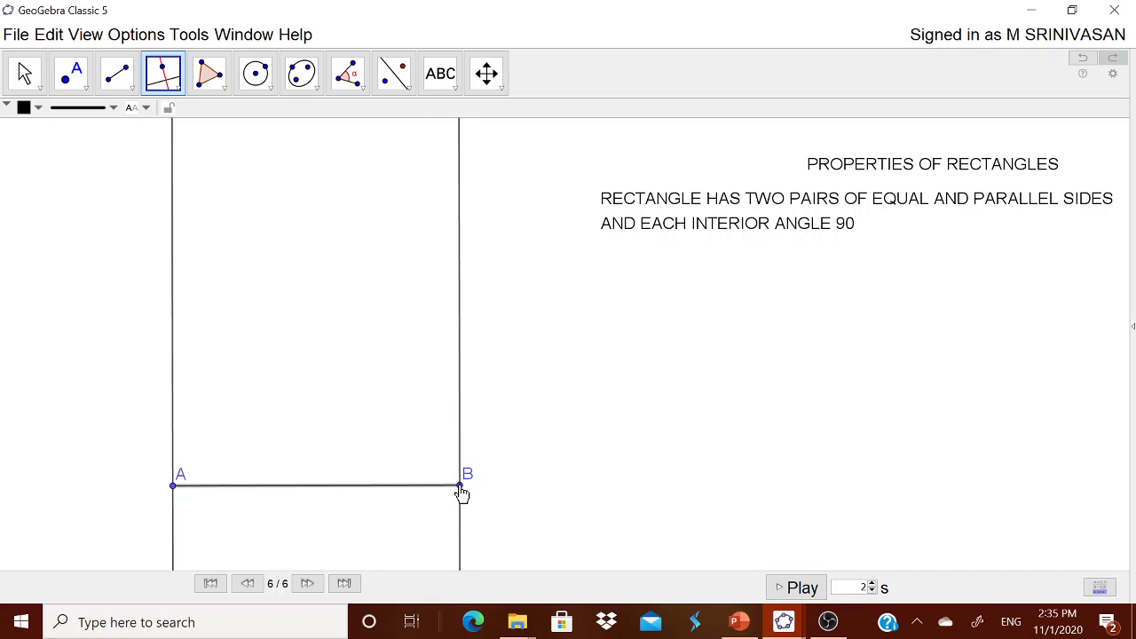
click(458, 485)
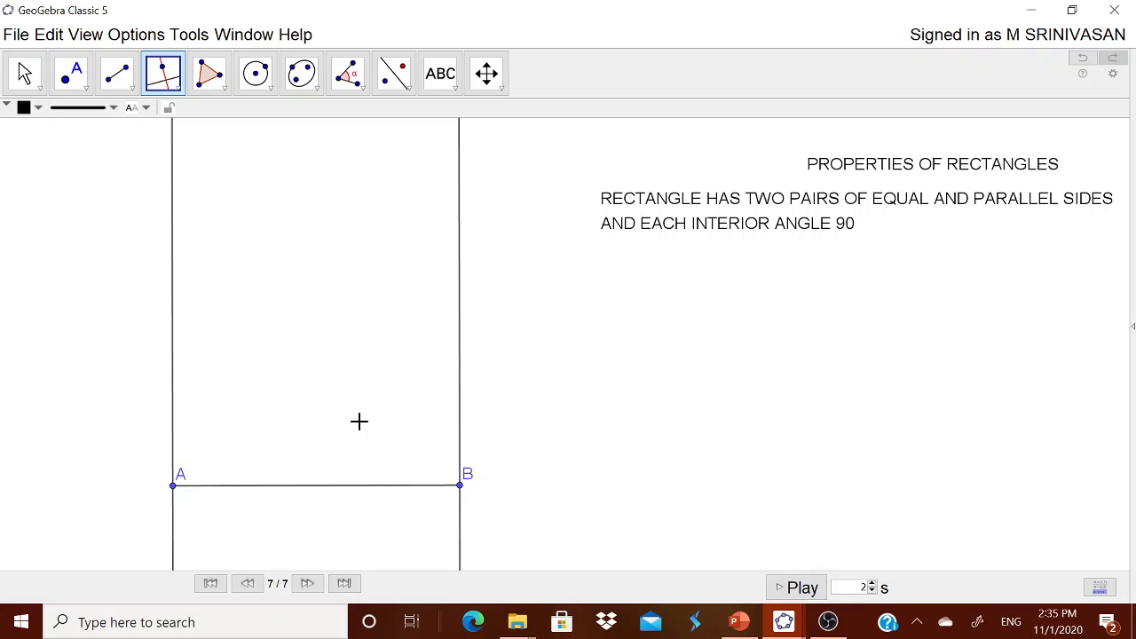
Place a point on the perpendicular line through B, well above segment AB, using Point on Object
click(86, 89)
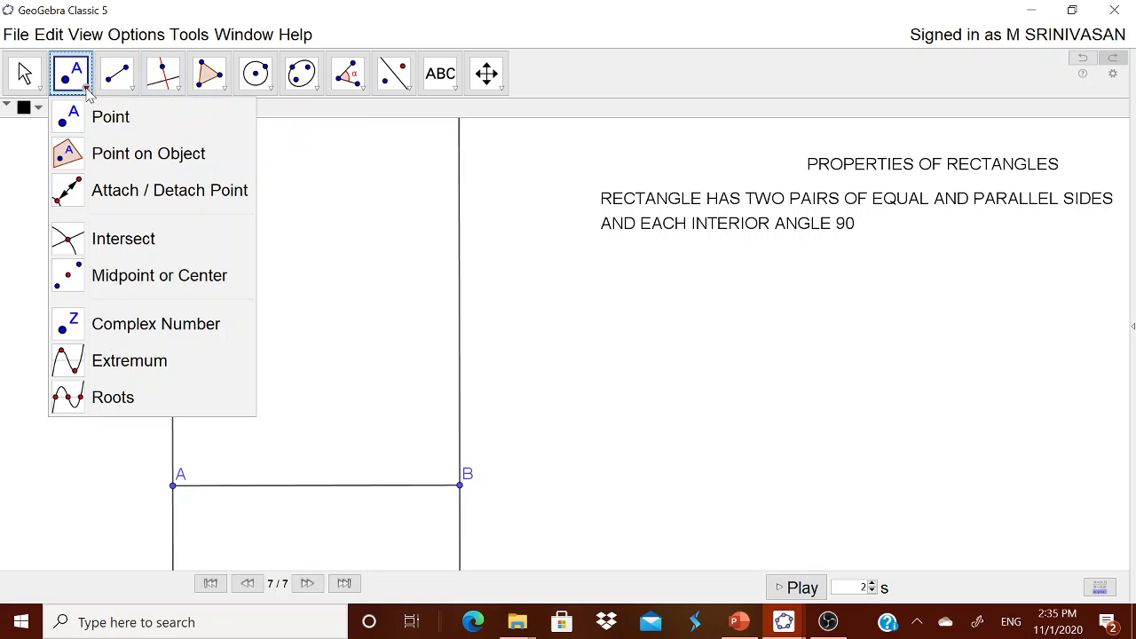
mouse_move(116, 87)
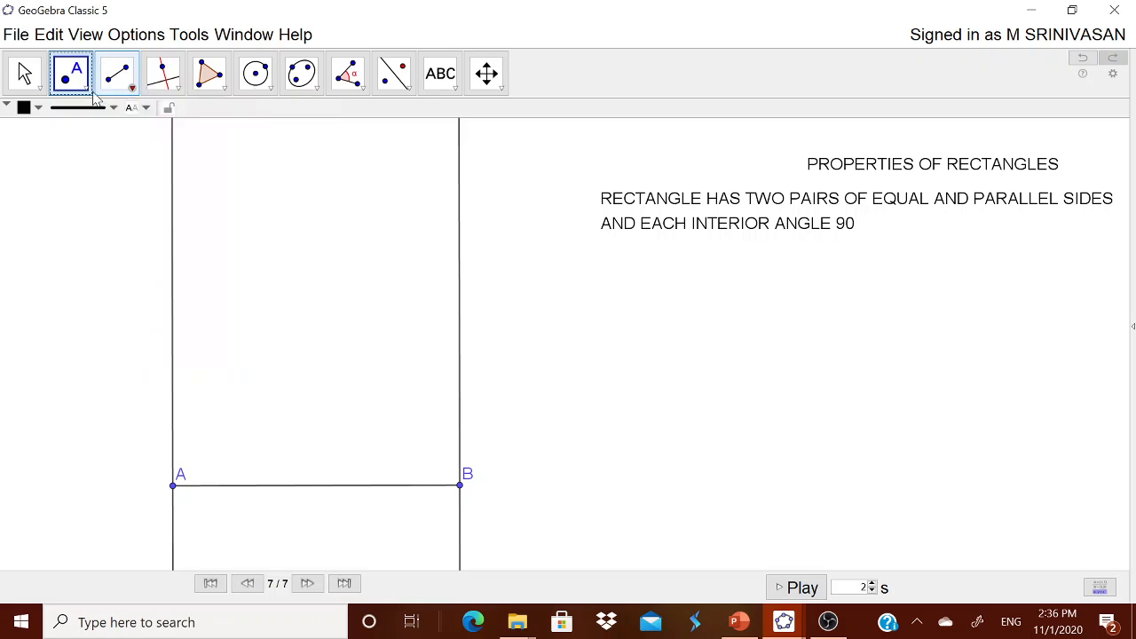
click(85, 89)
click(93, 115)
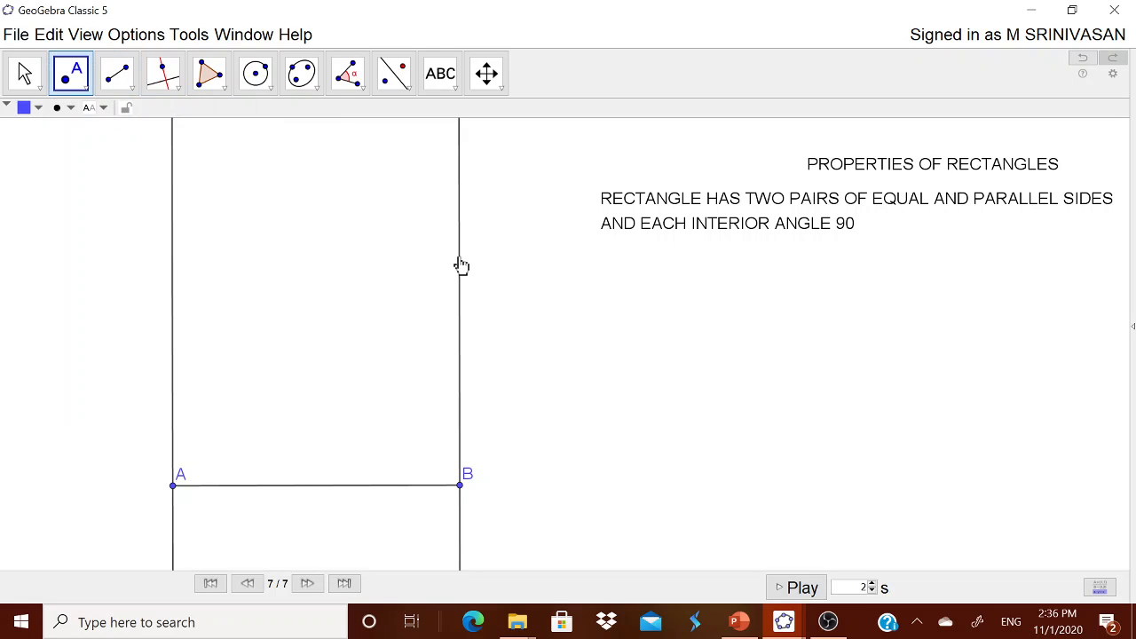
click(85, 94)
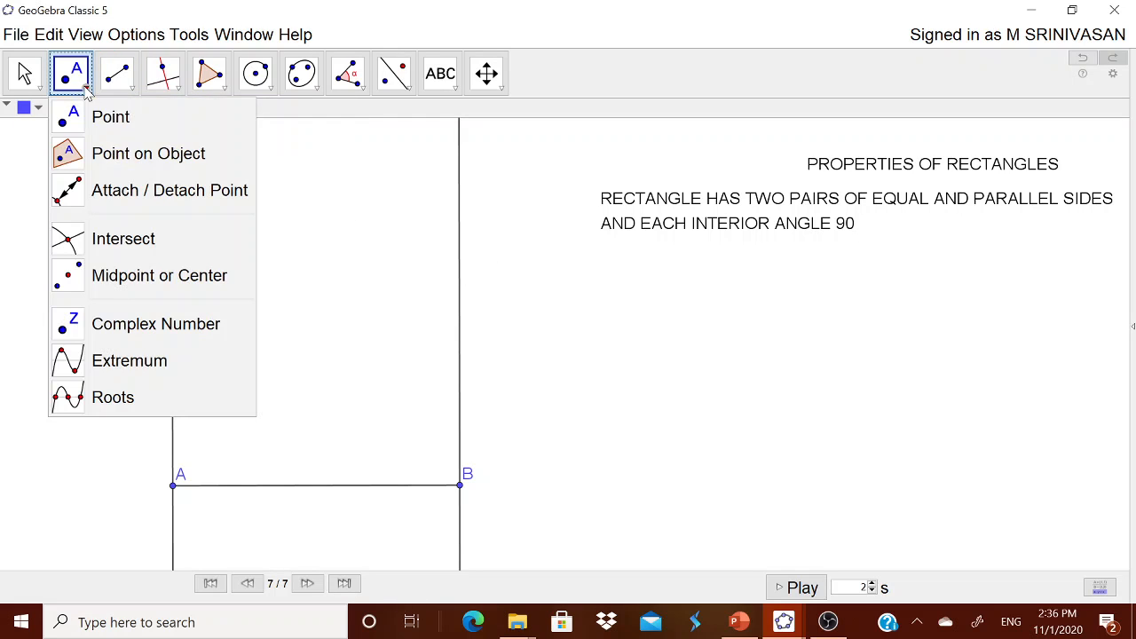
click(116, 156)
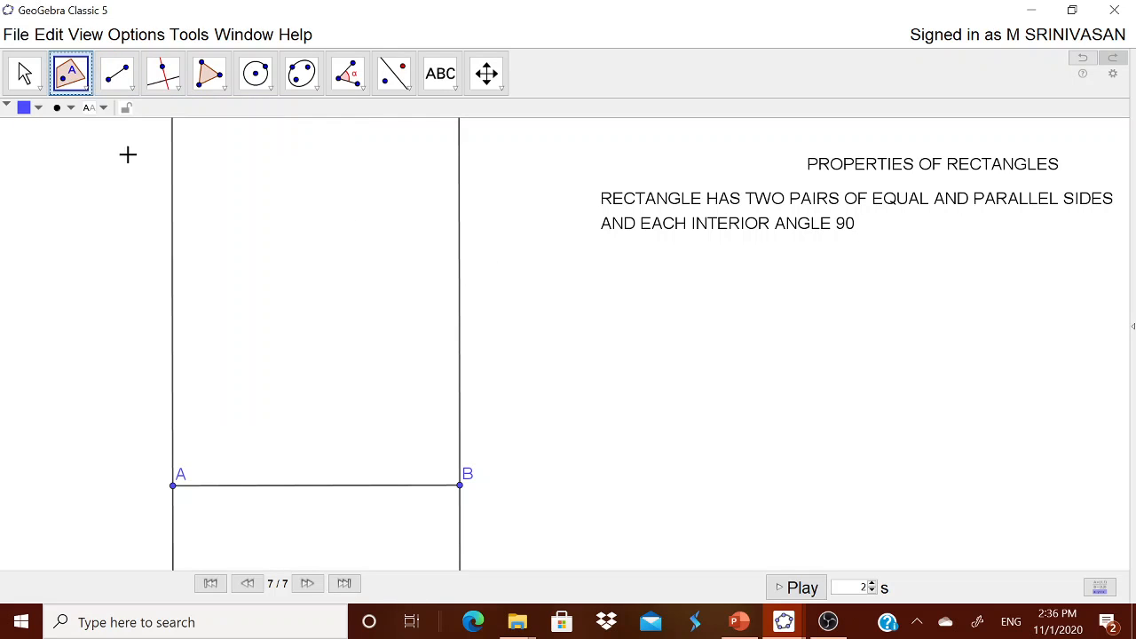
click(459, 257)
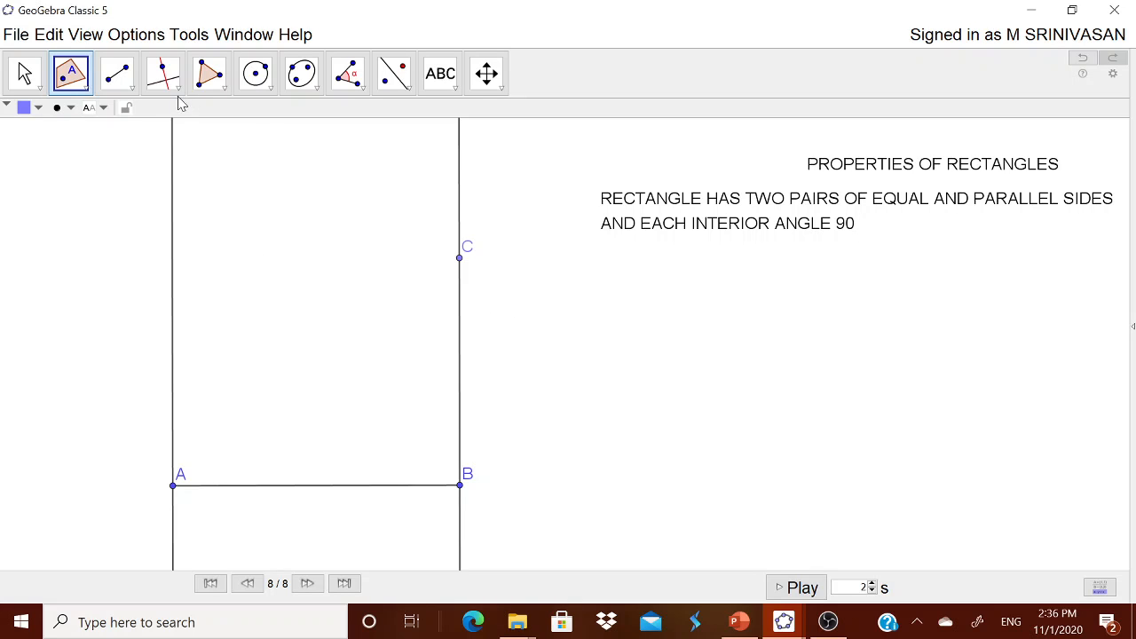
Construct a line through point C parallel to segment AB
click(163, 73)
click(177, 151)
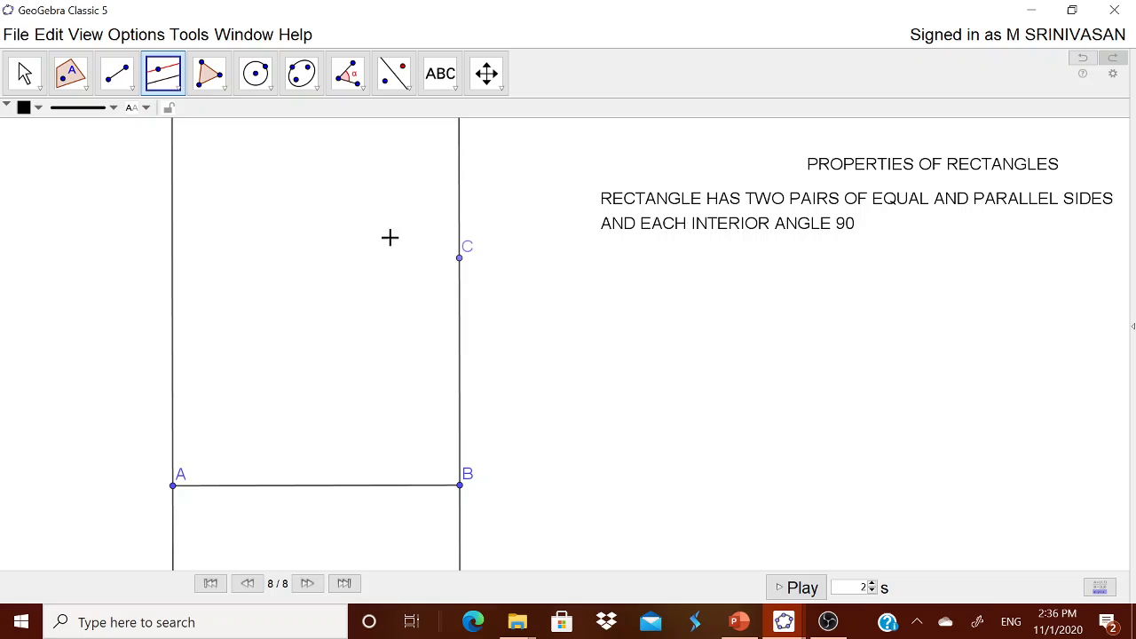
click(373, 494)
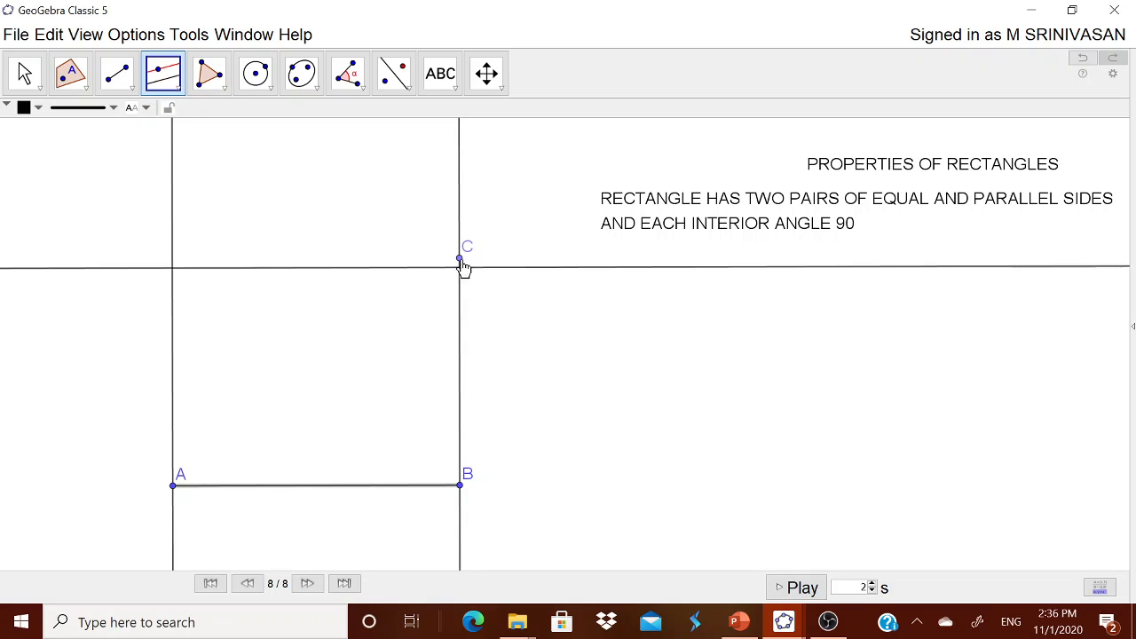
click(459, 258)
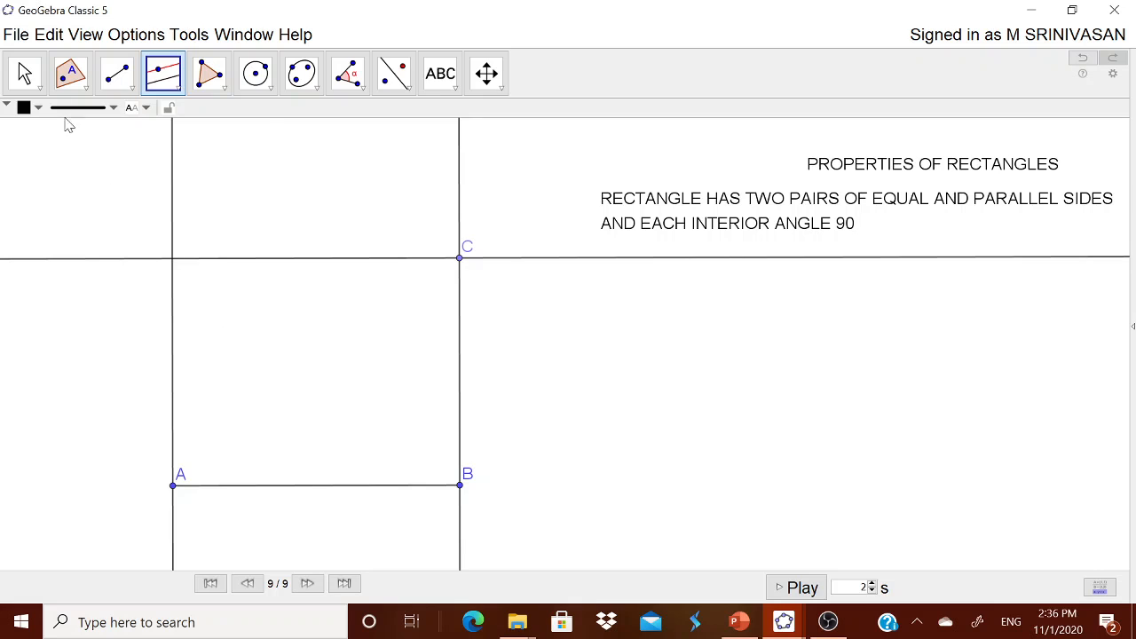
Mark the intersection of the parallel line through C with the perpendicular line through A, using Intersect
click(71, 74)
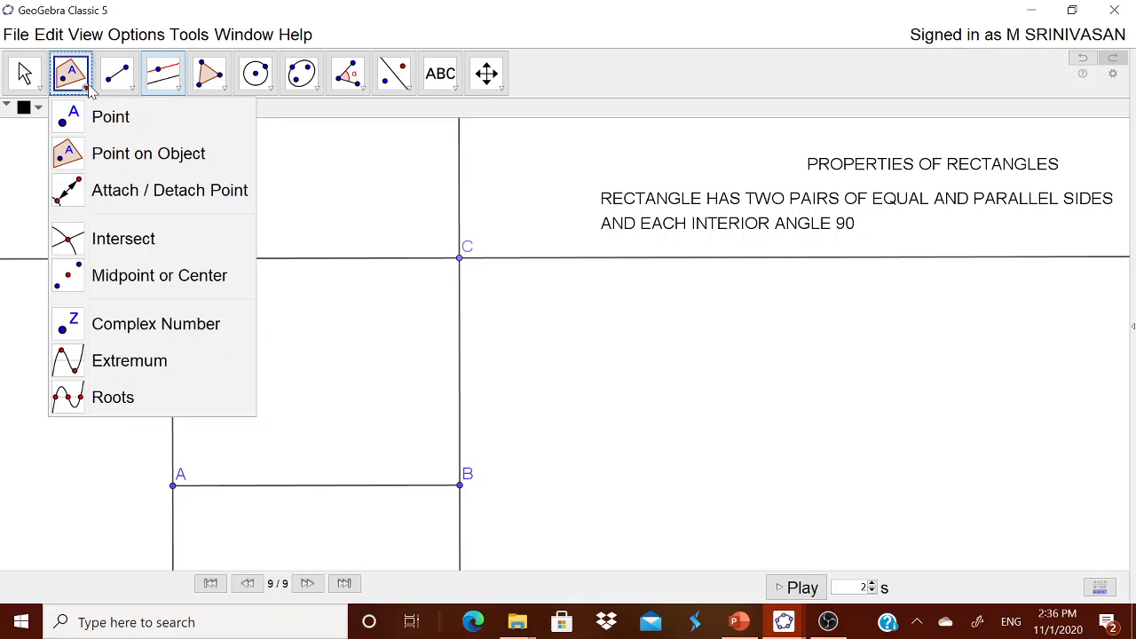
click(115, 239)
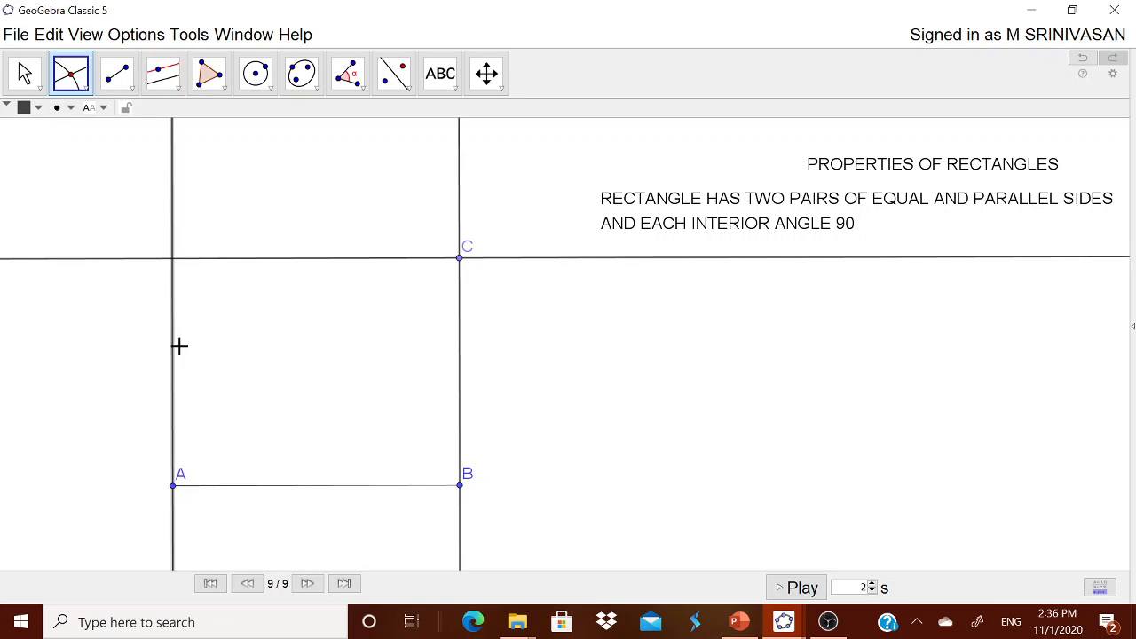
click(229, 266)
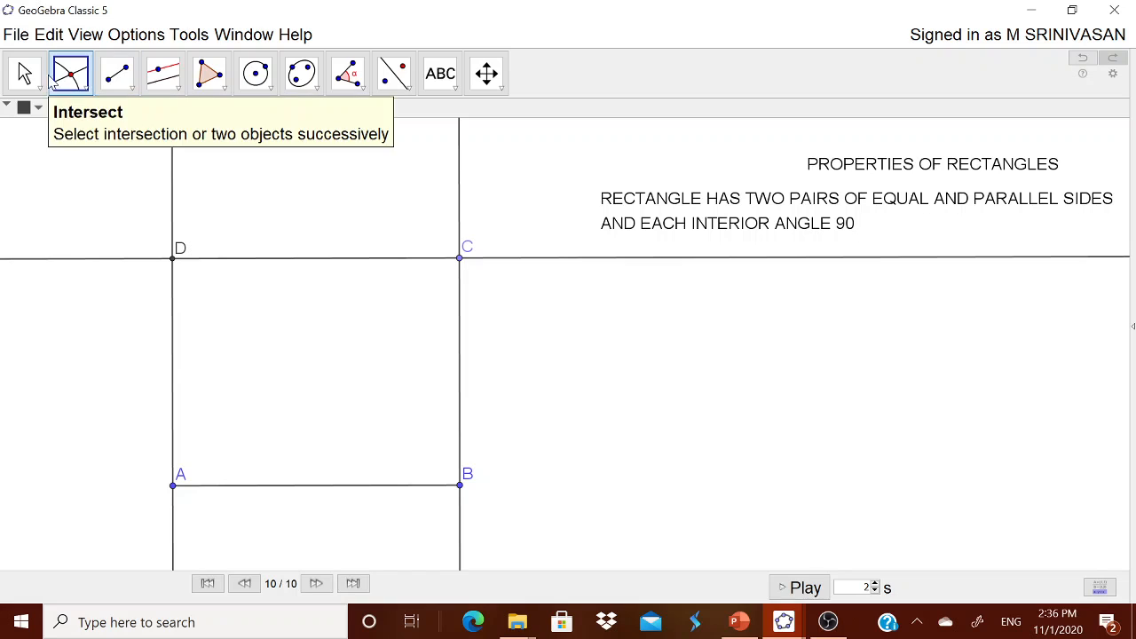
key(Escape)
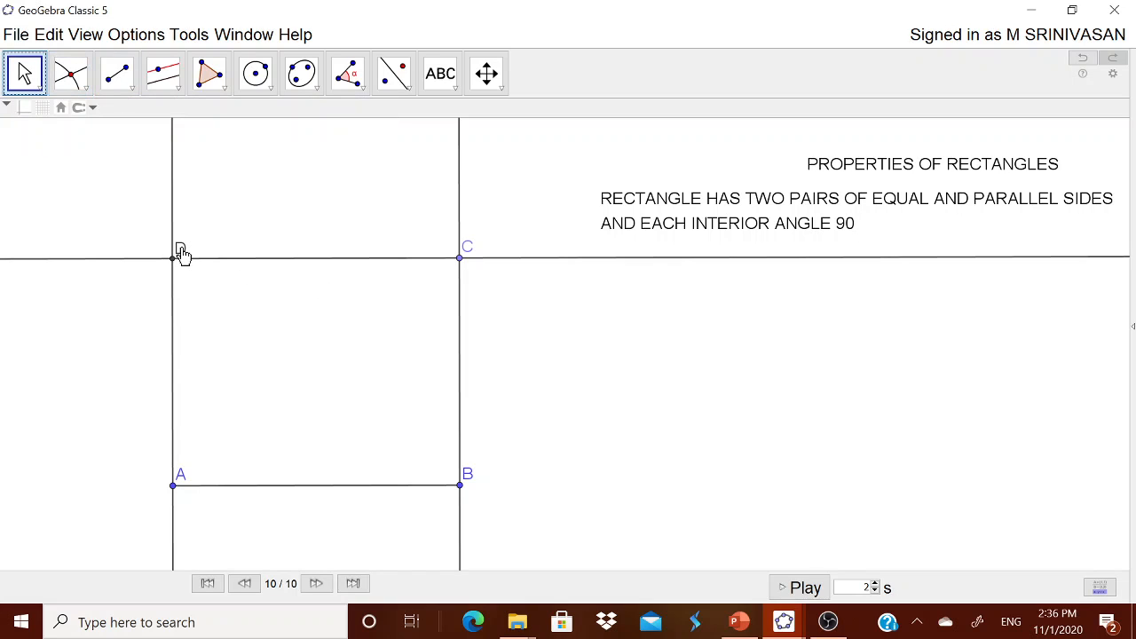
Move the labels of points A, B, C and D outside the rectangle, clear of the construction lines
drag(182, 252, 150, 245)
drag(467, 255, 473, 280)
drag(145, 250, 155, 278)
drag(184, 483, 157, 494)
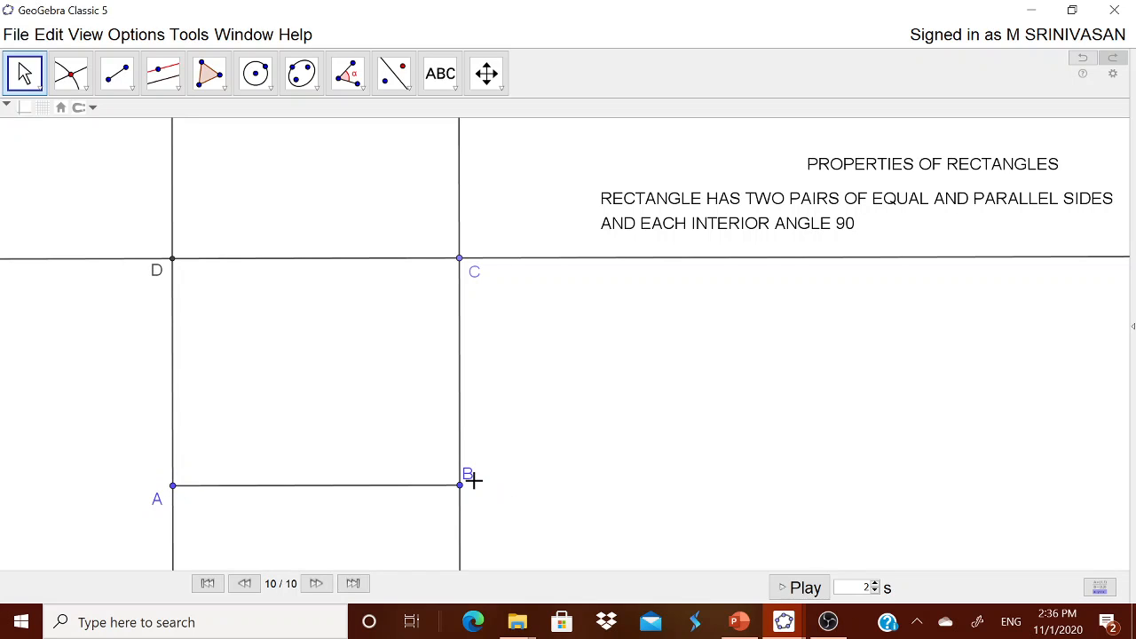
drag(470, 476, 485, 493)
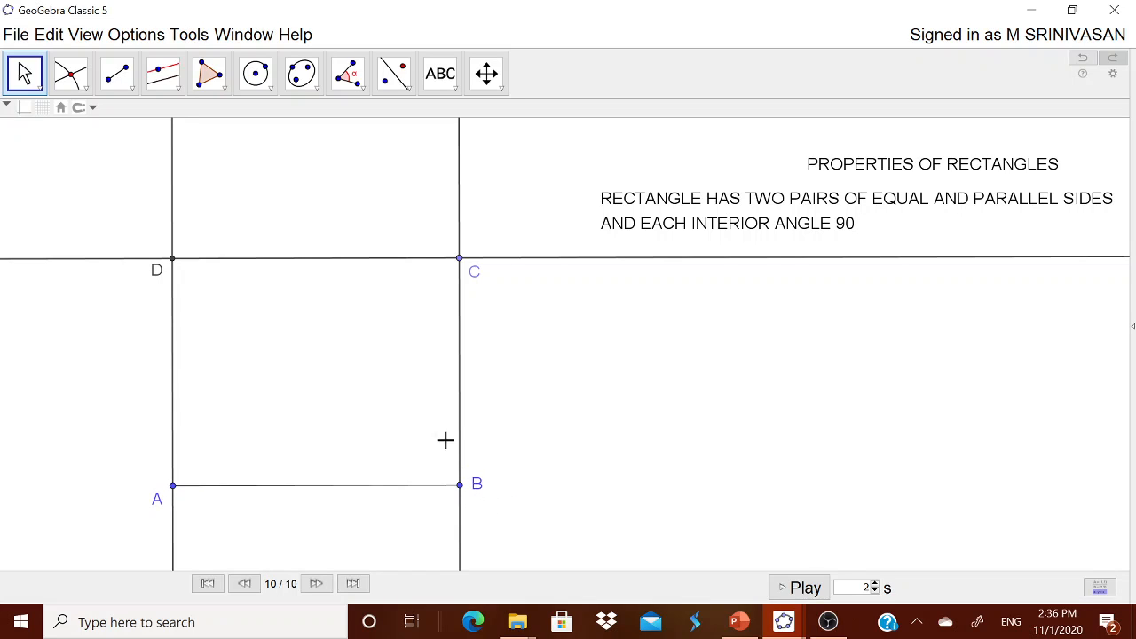
Create the polygon ABCD through the four corner points, starting and closing at A
click(225, 87)
click(241, 122)
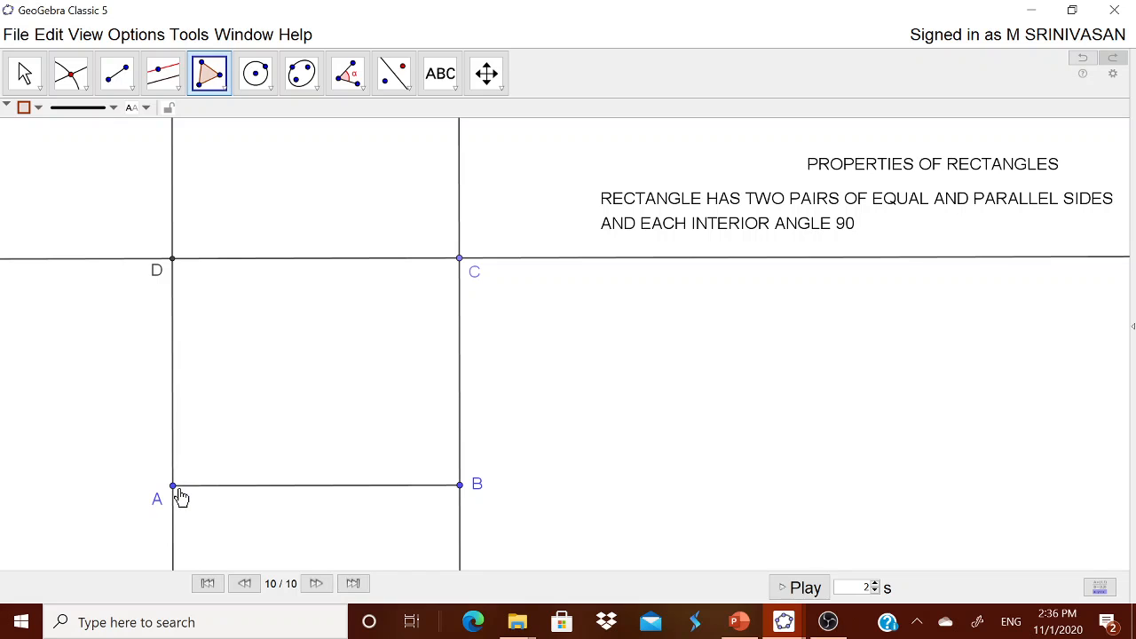
click(173, 486)
click(459, 484)
click(459, 259)
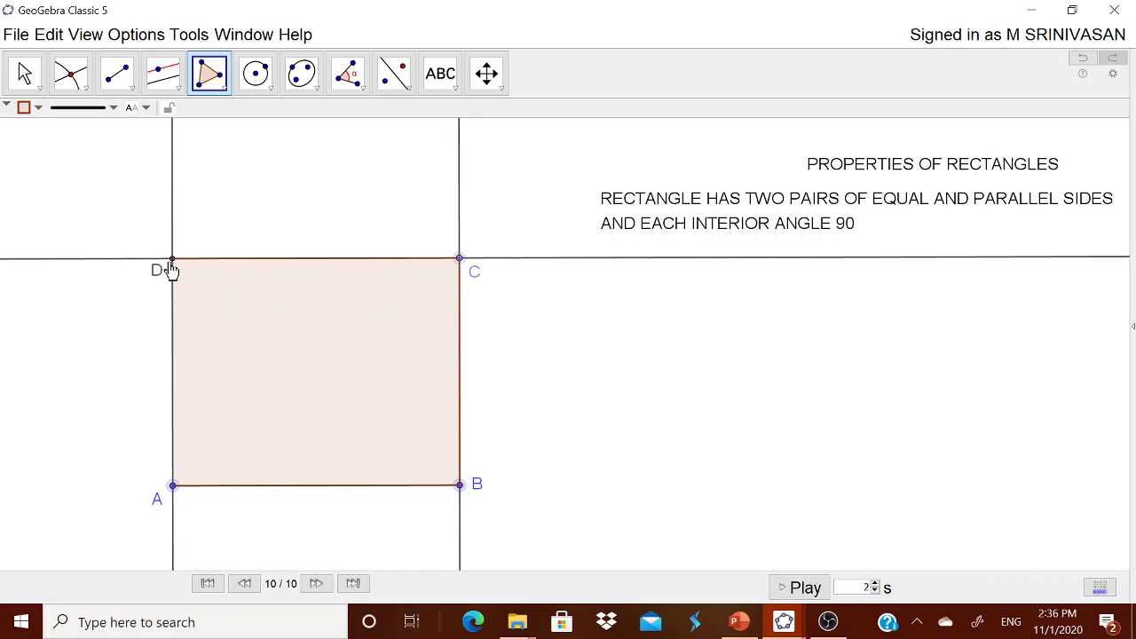
click(173, 266)
click(173, 486)
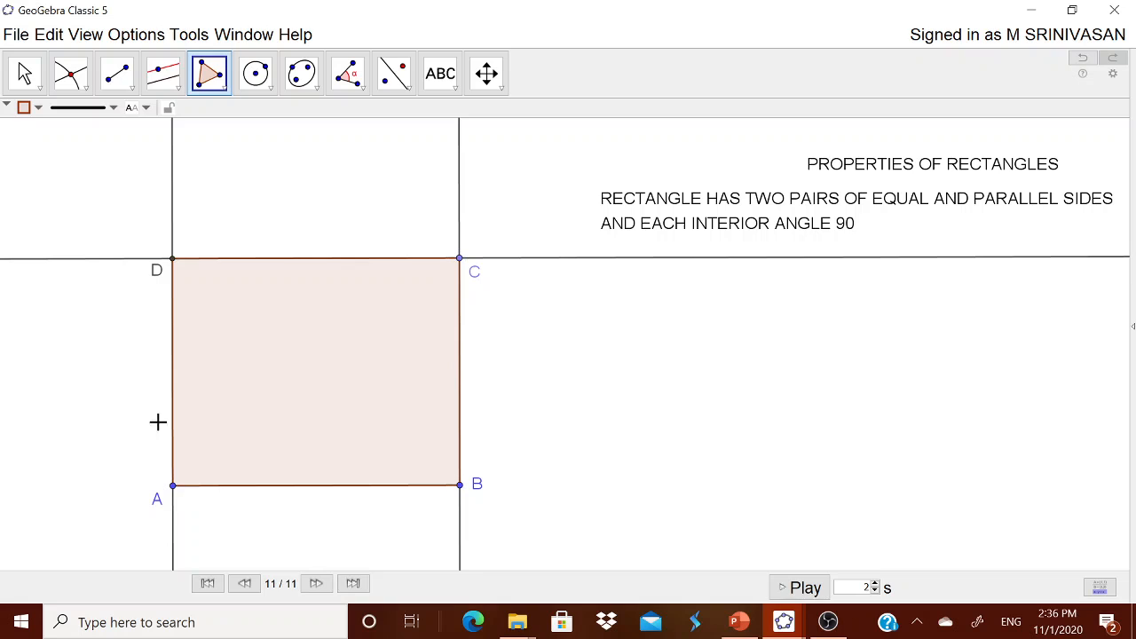
click(27, 89)
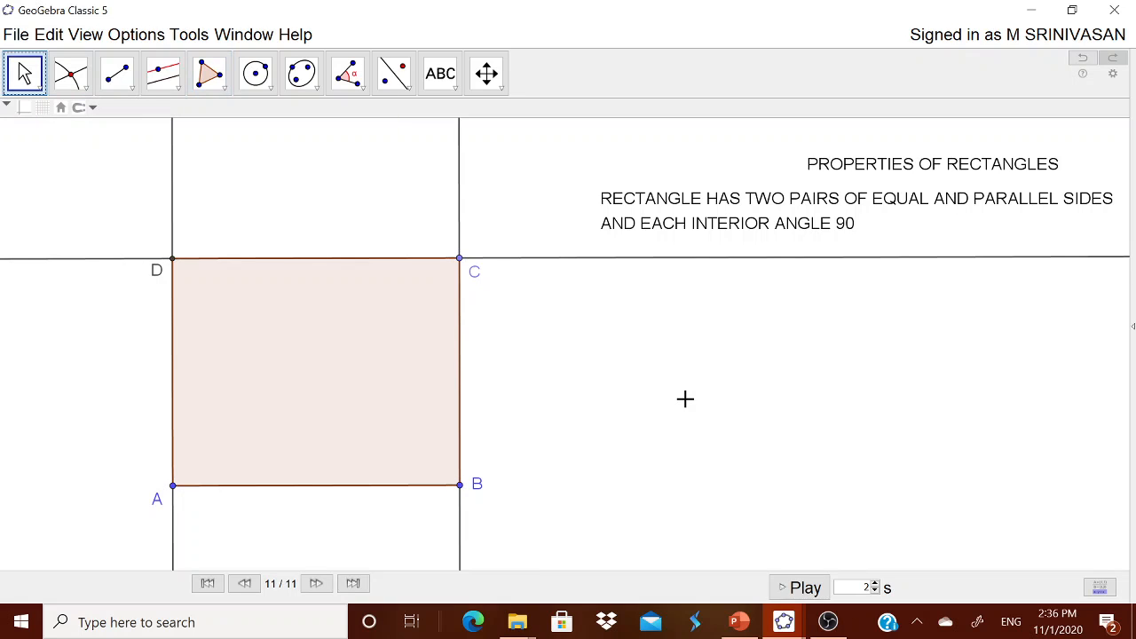
Hide the parallel line through C and the perpendicular line through B
right_click(525, 264)
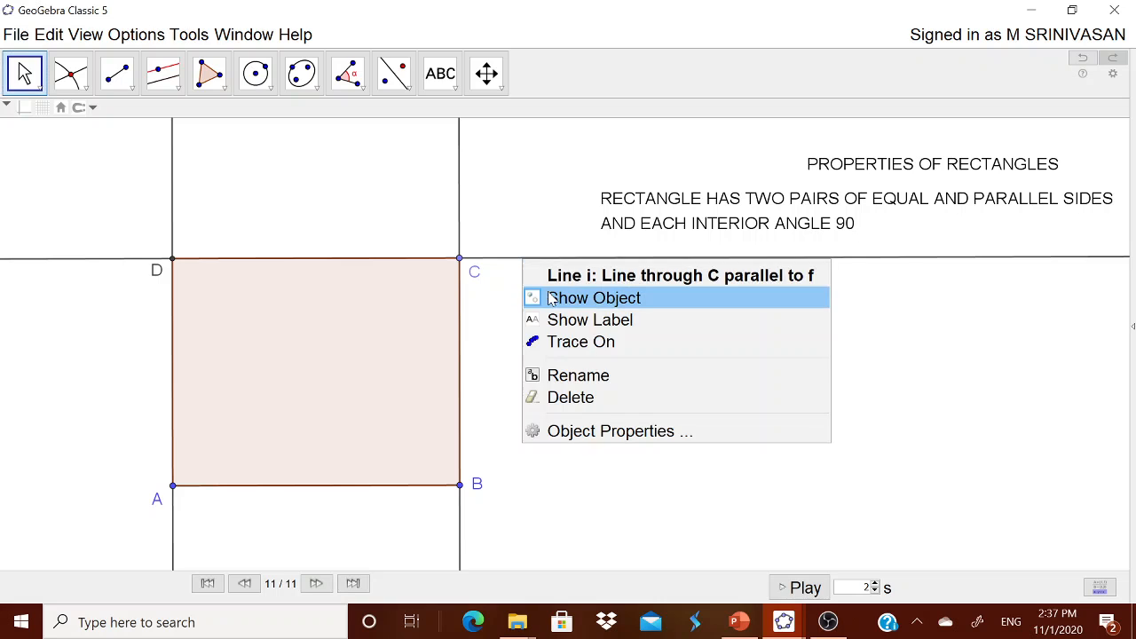
click(552, 295)
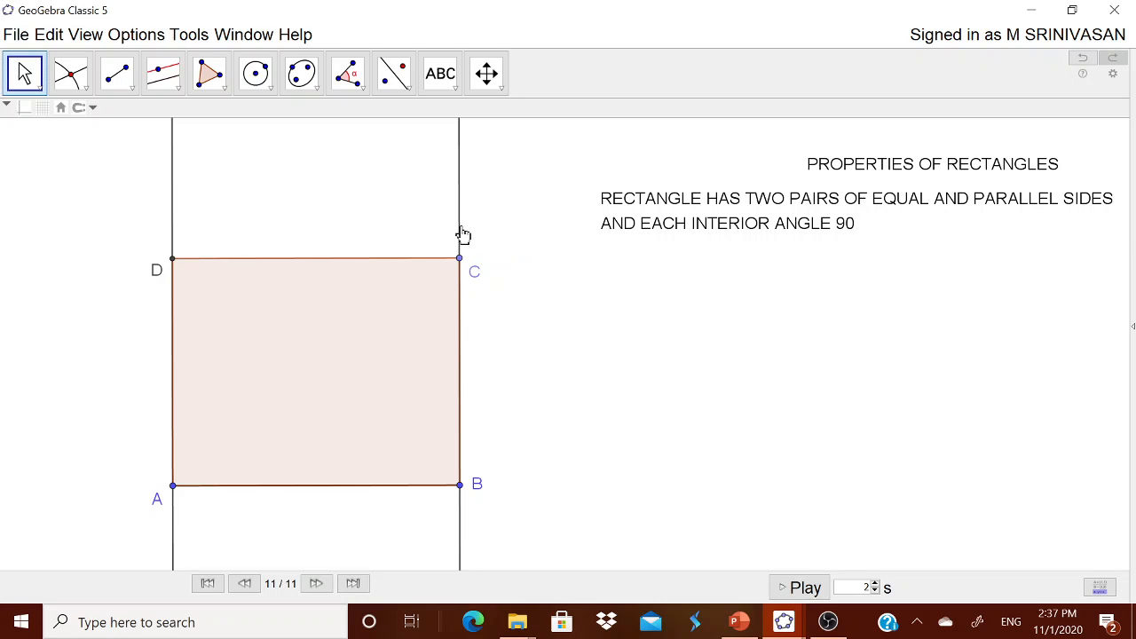
right_click(460, 231)
click(500, 266)
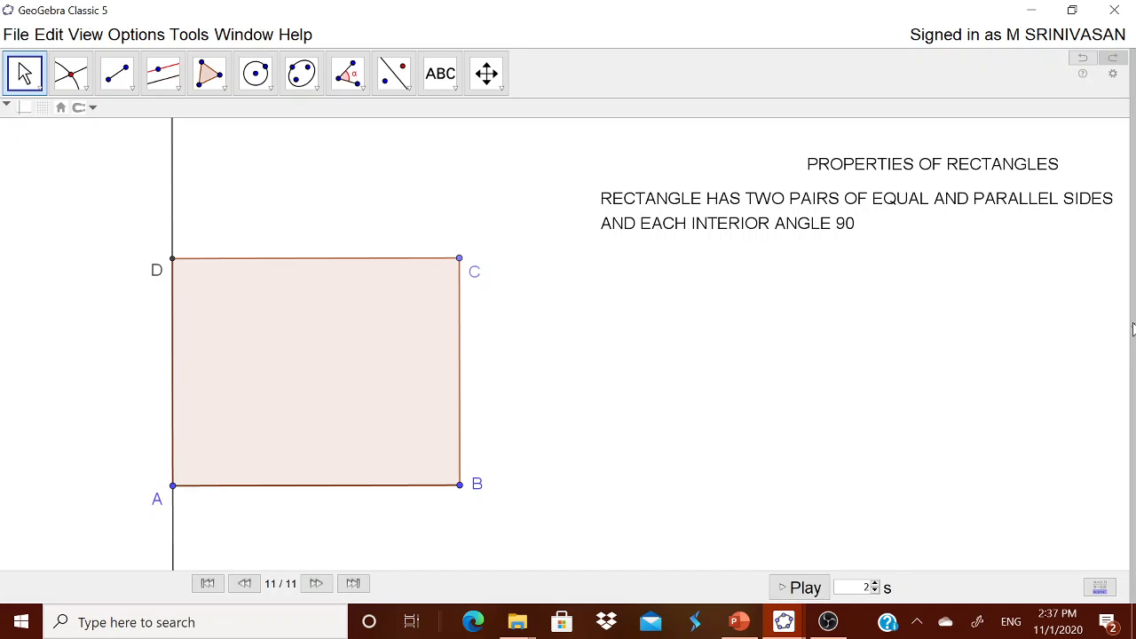
Hide the perpendicular line through A using the Algebra view, close that view, and shift point B slightly inward and down
click(1132, 328)
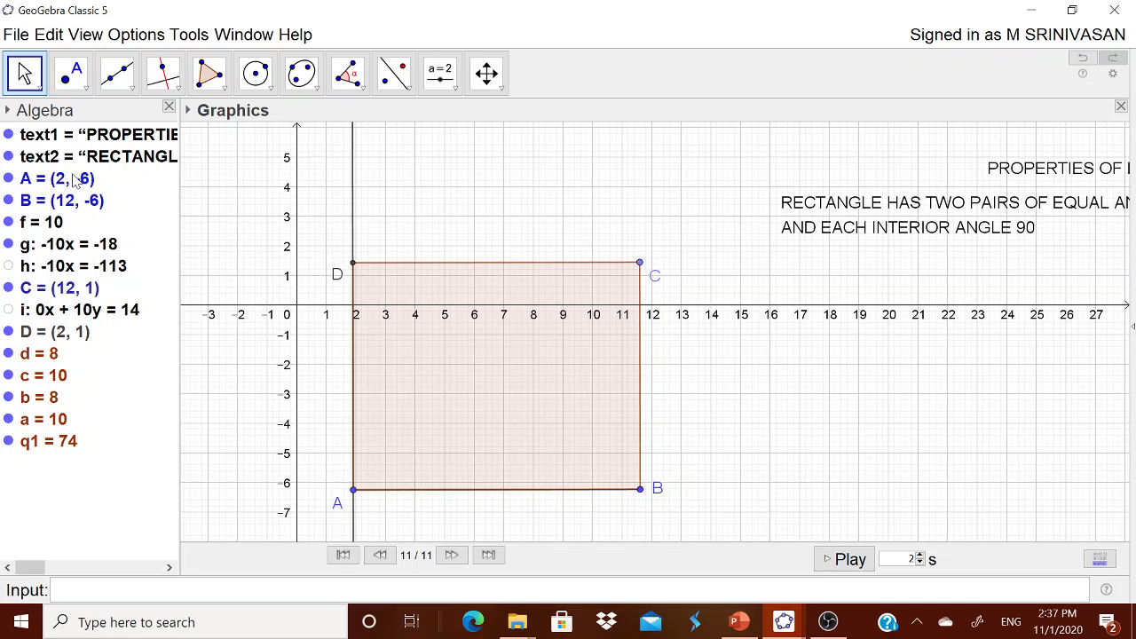
click(9, 246)
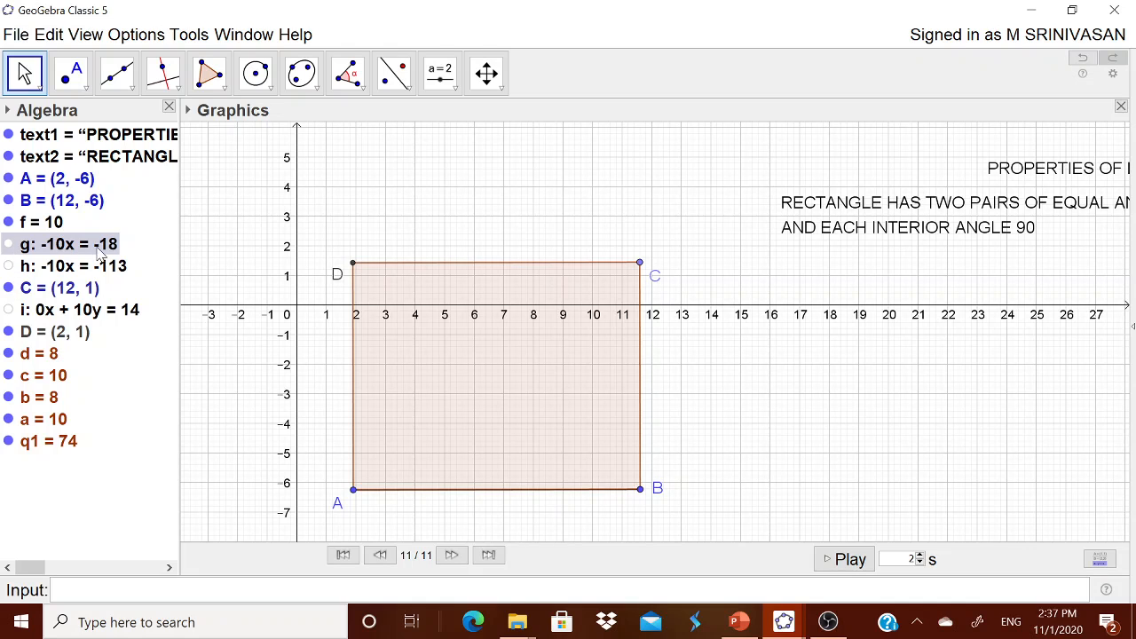
click(1133, 326)
click(1024, 320)
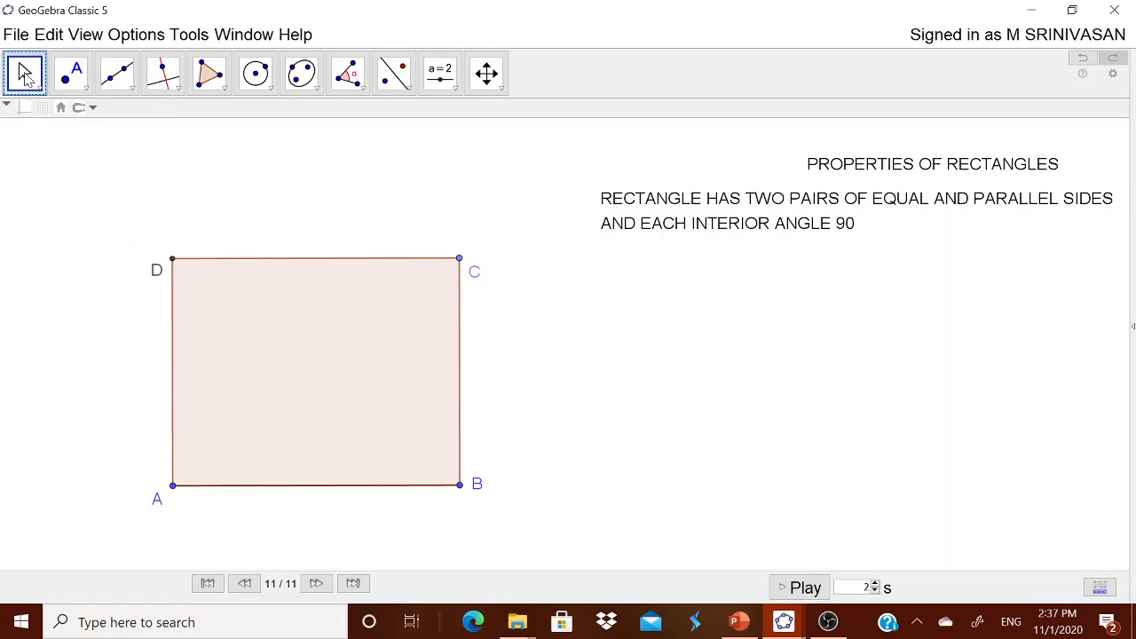
mouse_move(459, 486)
mouse_down()
mouse_move(540, 509)
mouse_move(410, 496)
mouse_move(449, 500)
mouse_up()
Add the text "THE OPPOSITE SIDES ARE OF EQUAL LENGTH" and place it below the two-line rectangle description
click(440, 73)
click(477, 152)
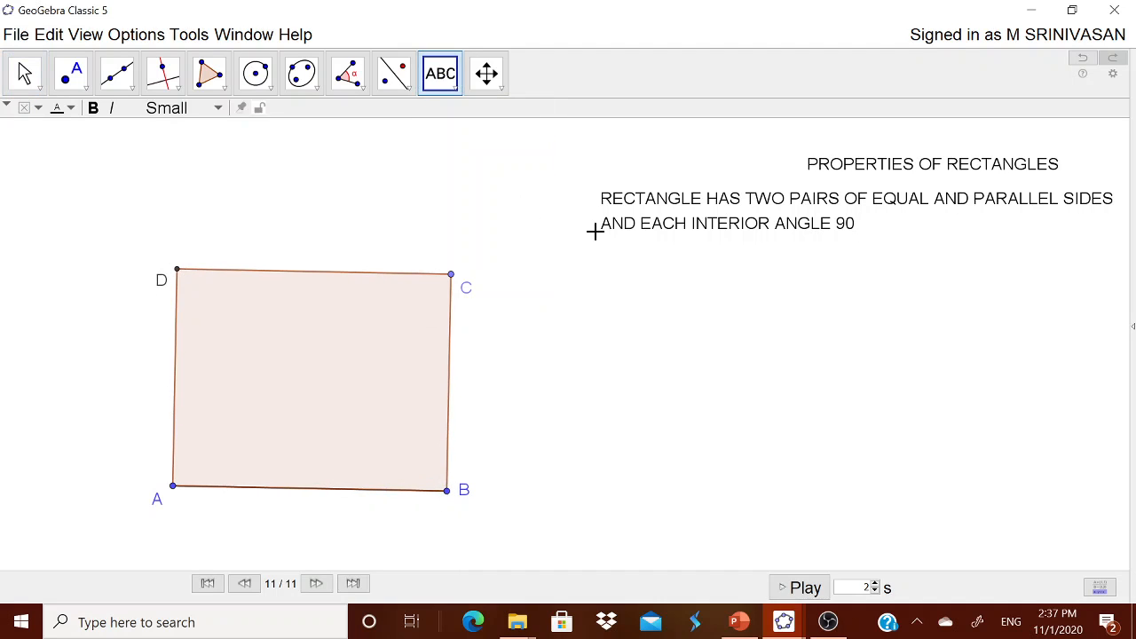
click(595, 231)
text(THE OPPOSTIV)
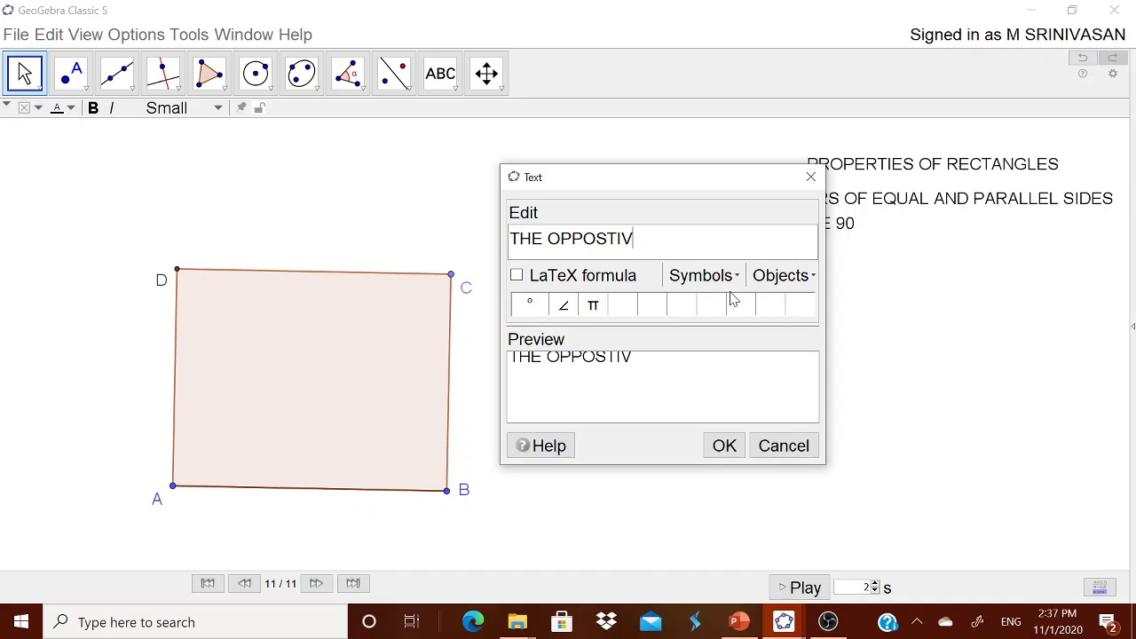
key(BackSpace)
key(BackSpace)
key(BackSpace)
text(ITE SID)
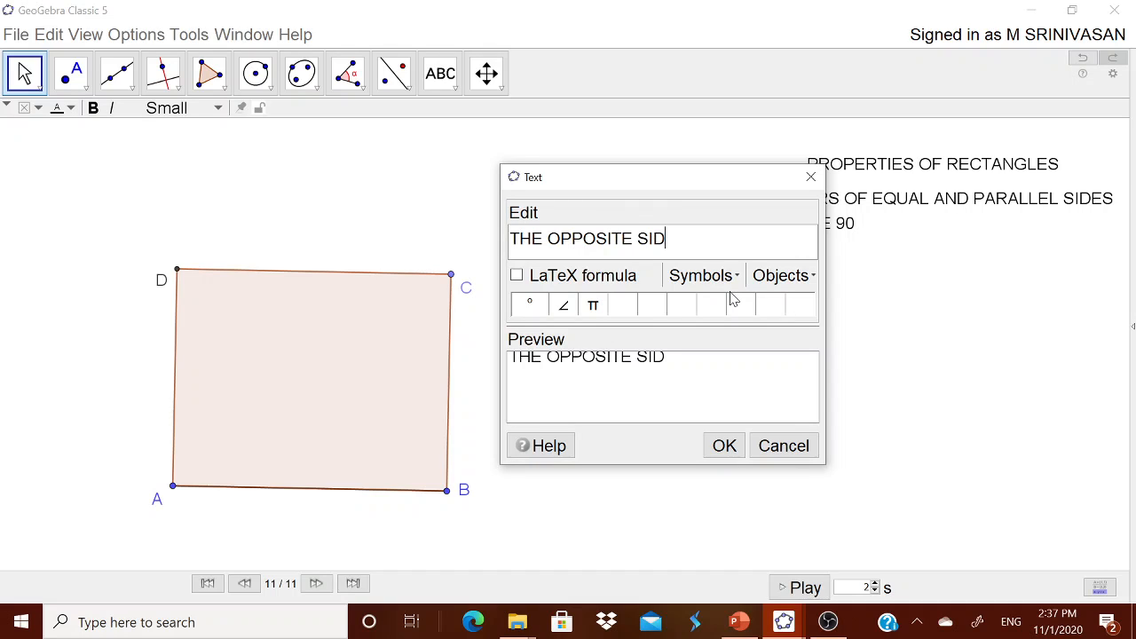
text(ES ARE OF EQUAL LENGTH)
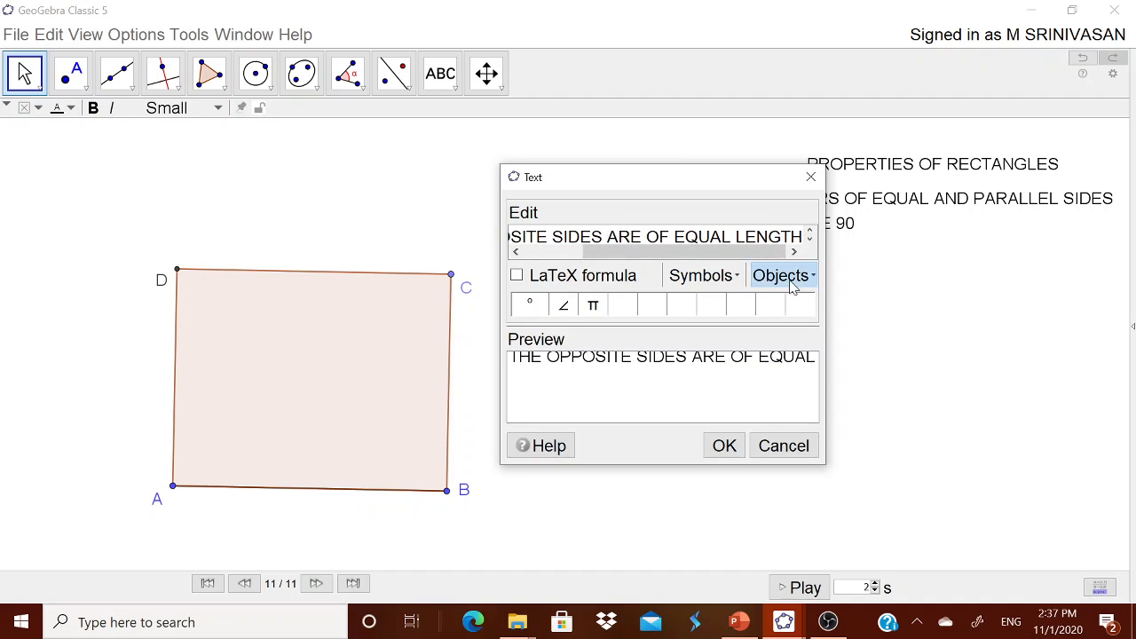
click(723, 445)
drag(882, 306, 817, 284)
key(Escape)
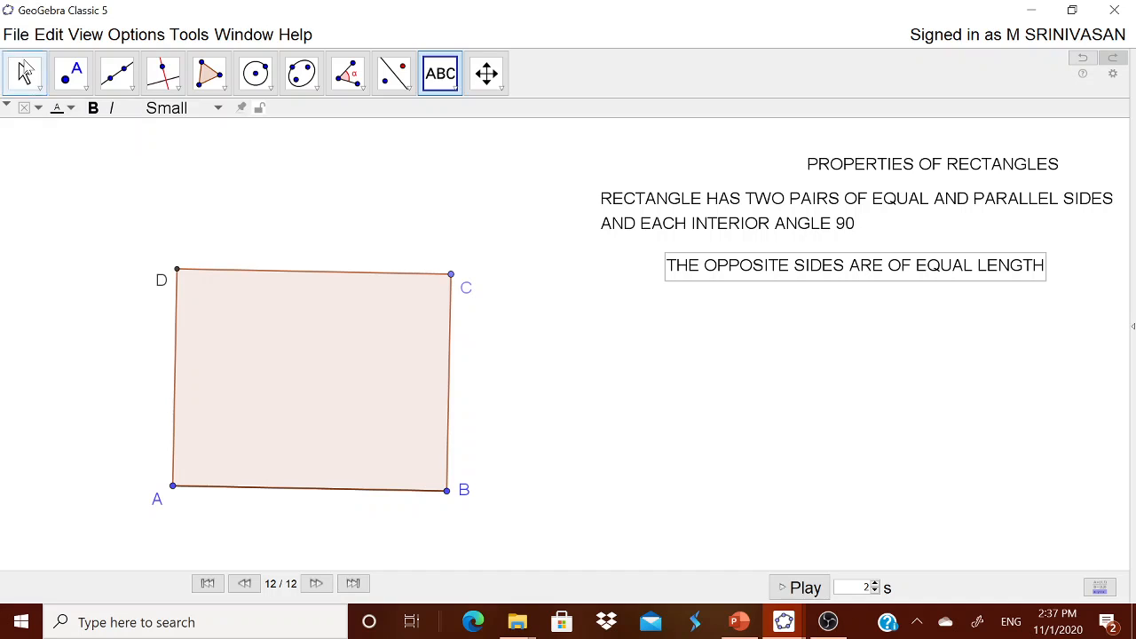
Show the label of segment AB as Name & Value and close its object properties
click(309, 490)
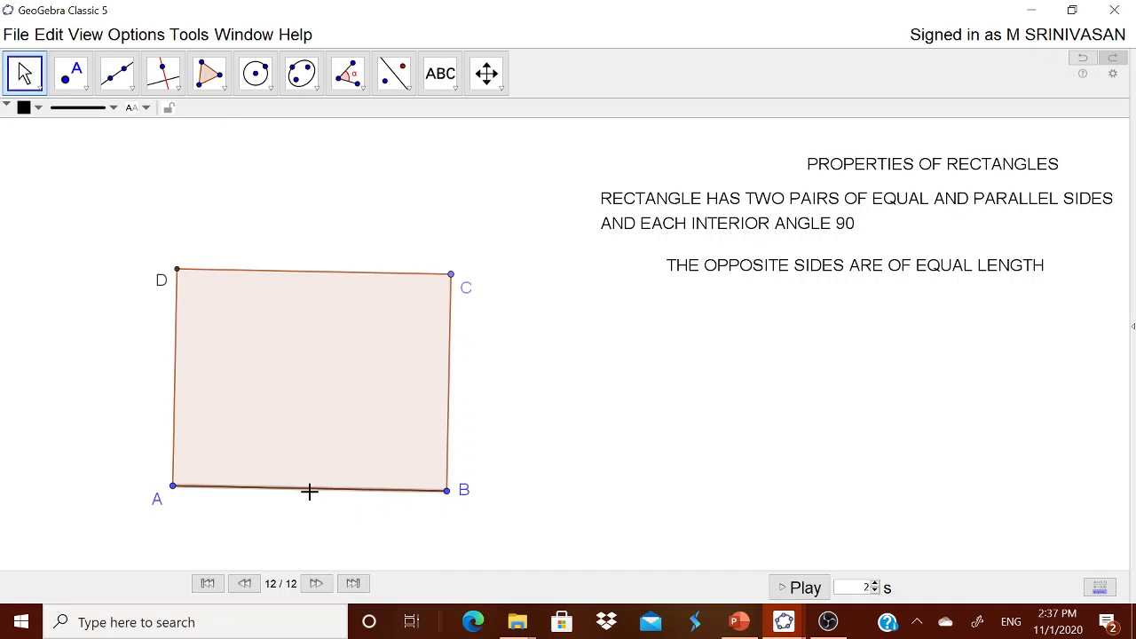
right_click(309, 490)
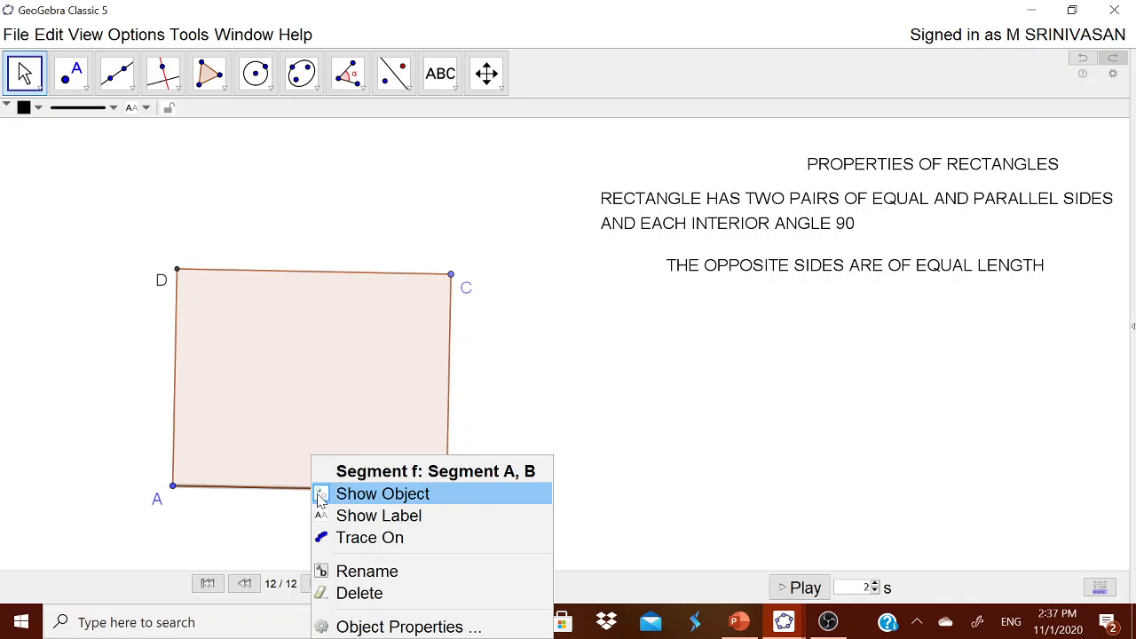
click(411, 626)
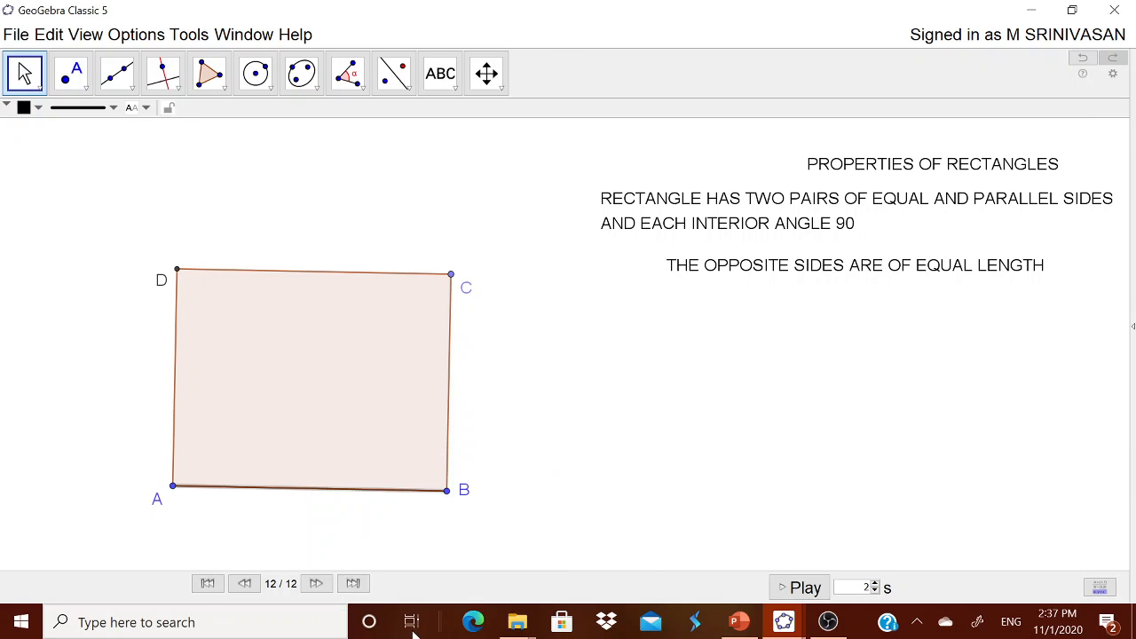
click(968, 346)
click(1069, 346)
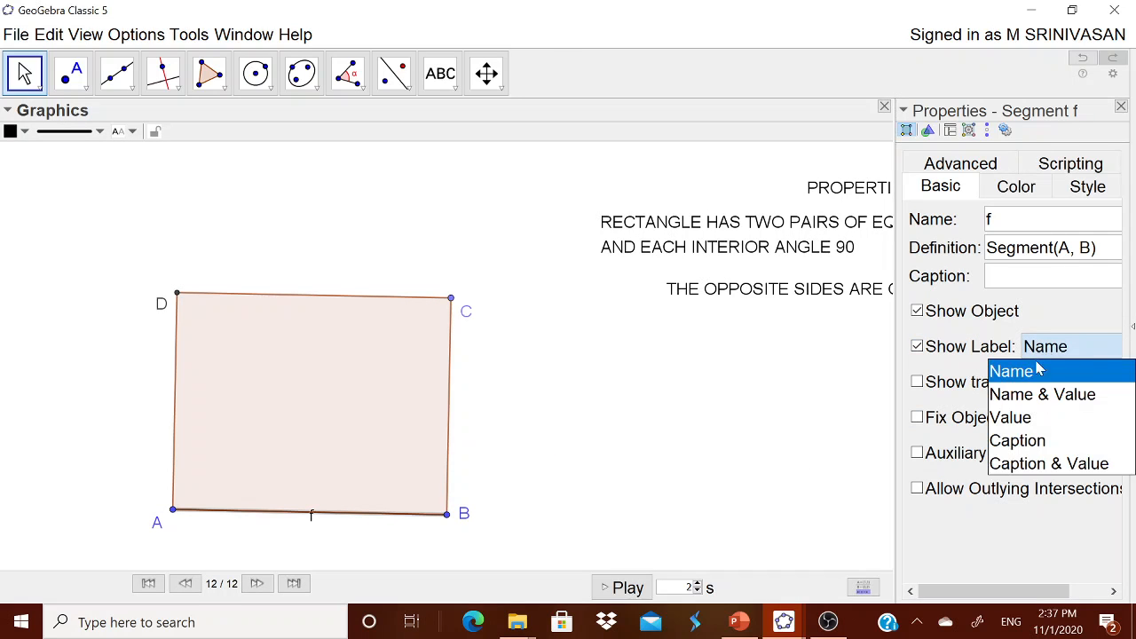
click(1032, 393)
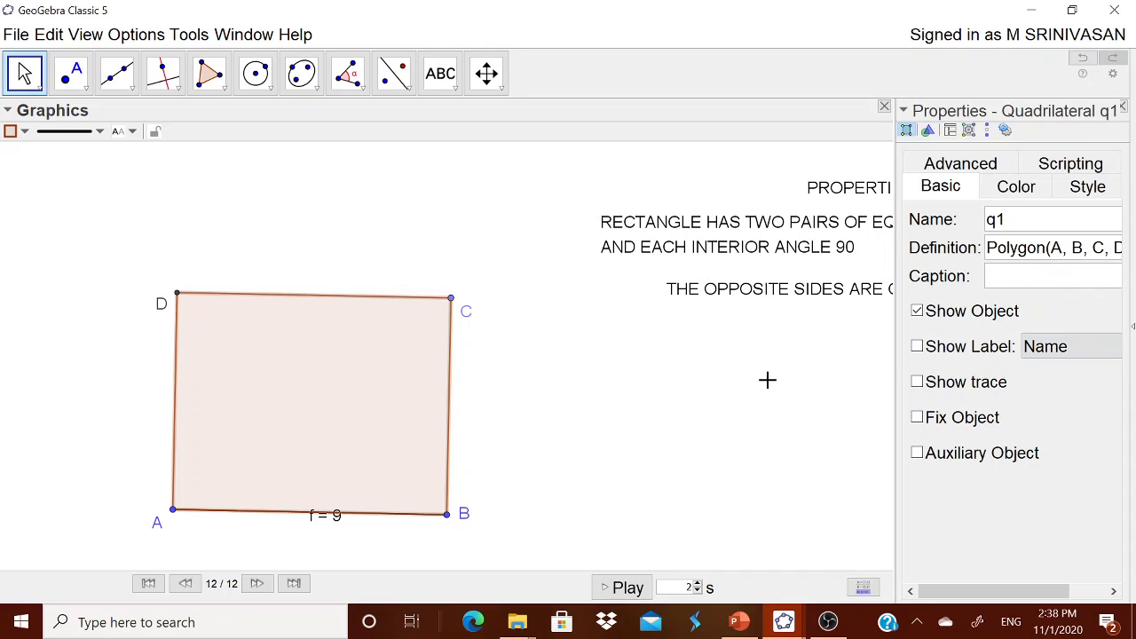
click(1121, 107)
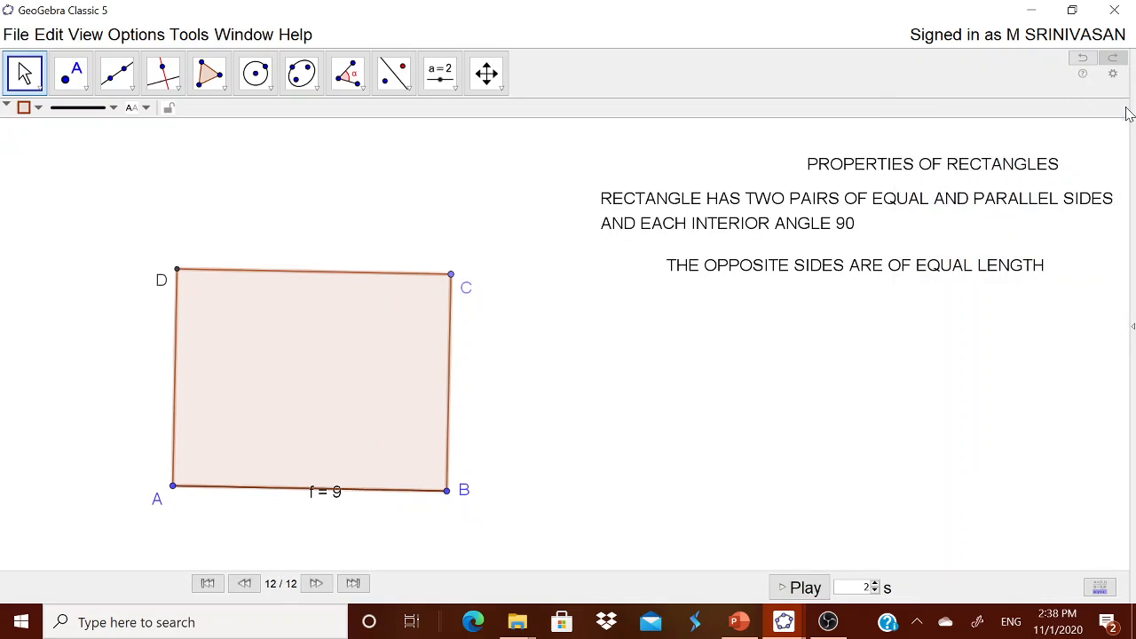
key(Escape)
Show the label of side BC as Name & Value in its object properties
right_click(449, 414)
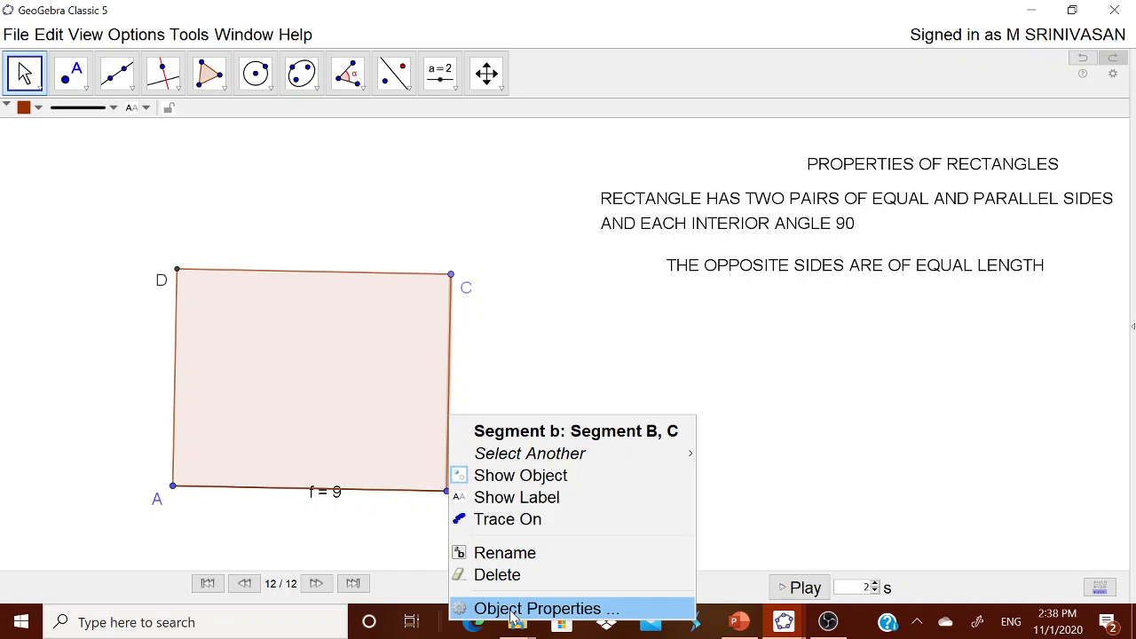
click(513, 610)
click(973, 349)
click(1053, 347)
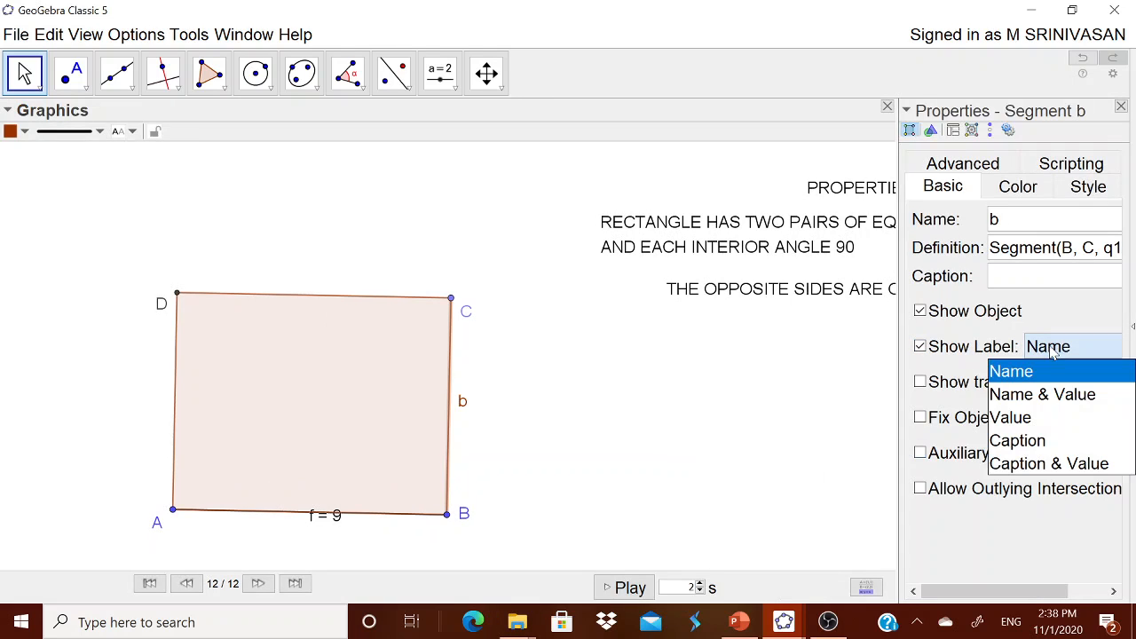
click(1043, 396)
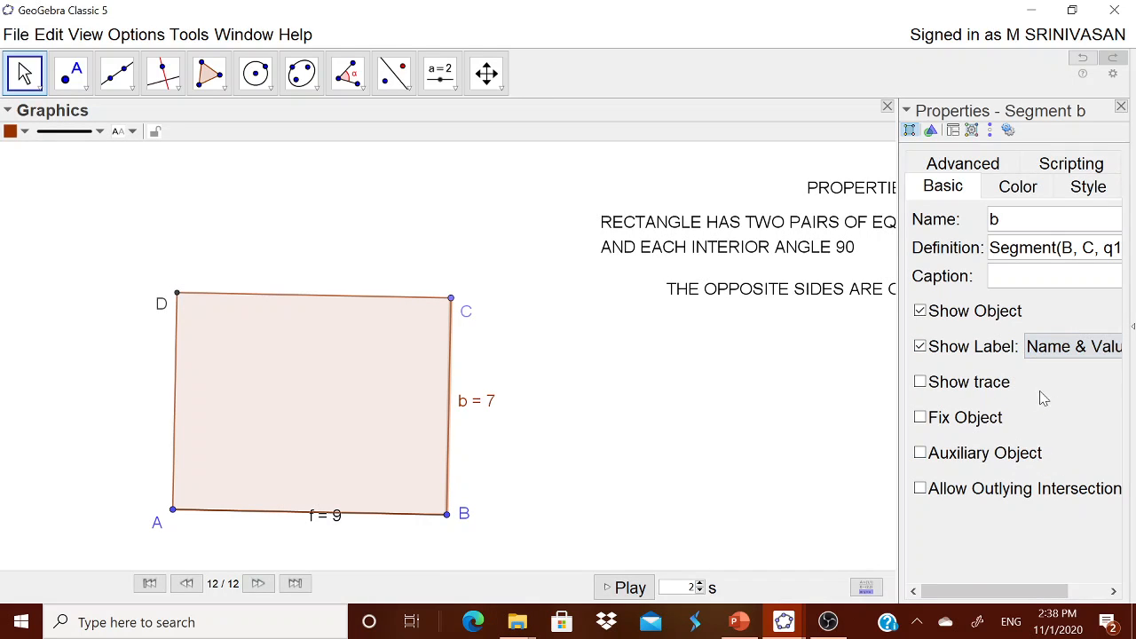
Show the label of side CD as Name & Value in its object properties
click(348, 303)
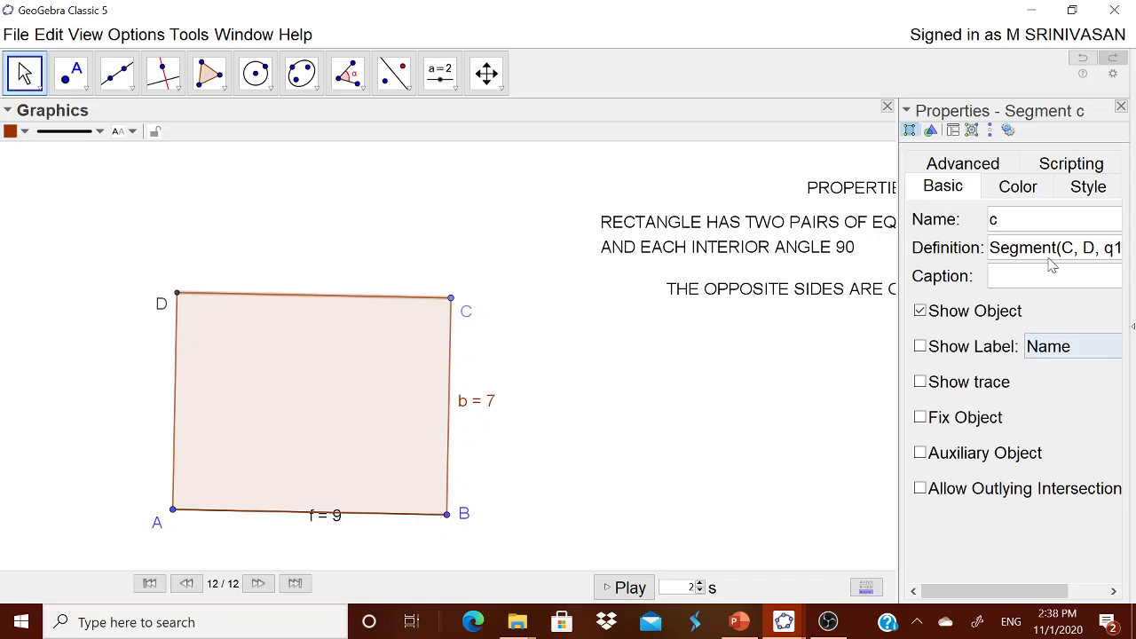
click(953, 347)
click(1045, 351)
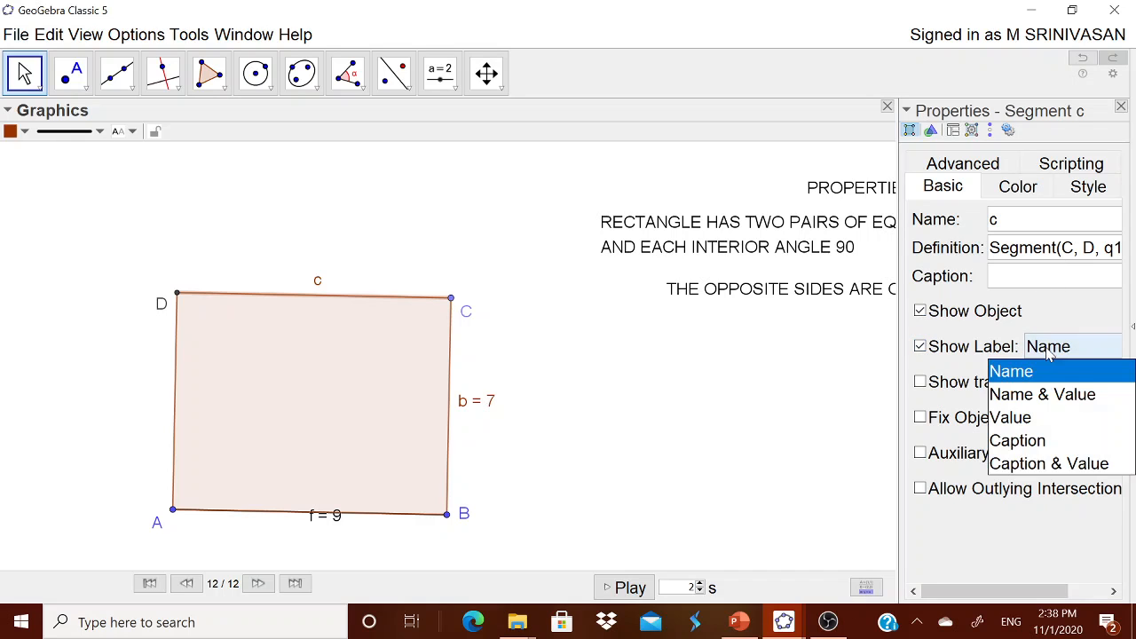
click(1036, 395)
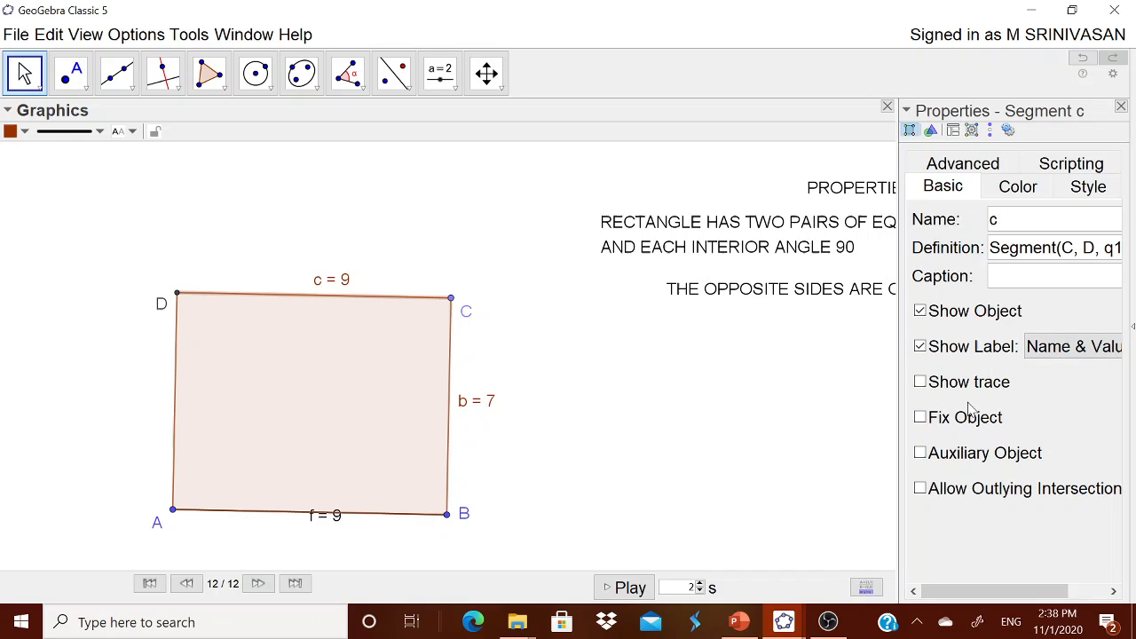
Show the label of side DA as Name & Value in its object properties
click(173, 413)
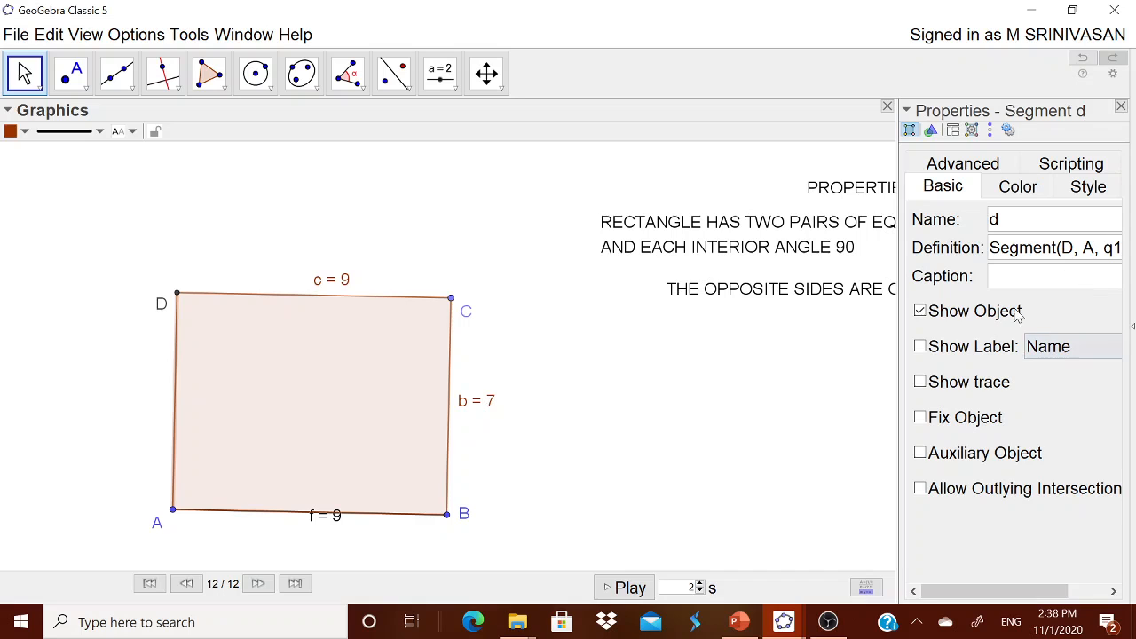
click(972, 347)
click(1047, 348)
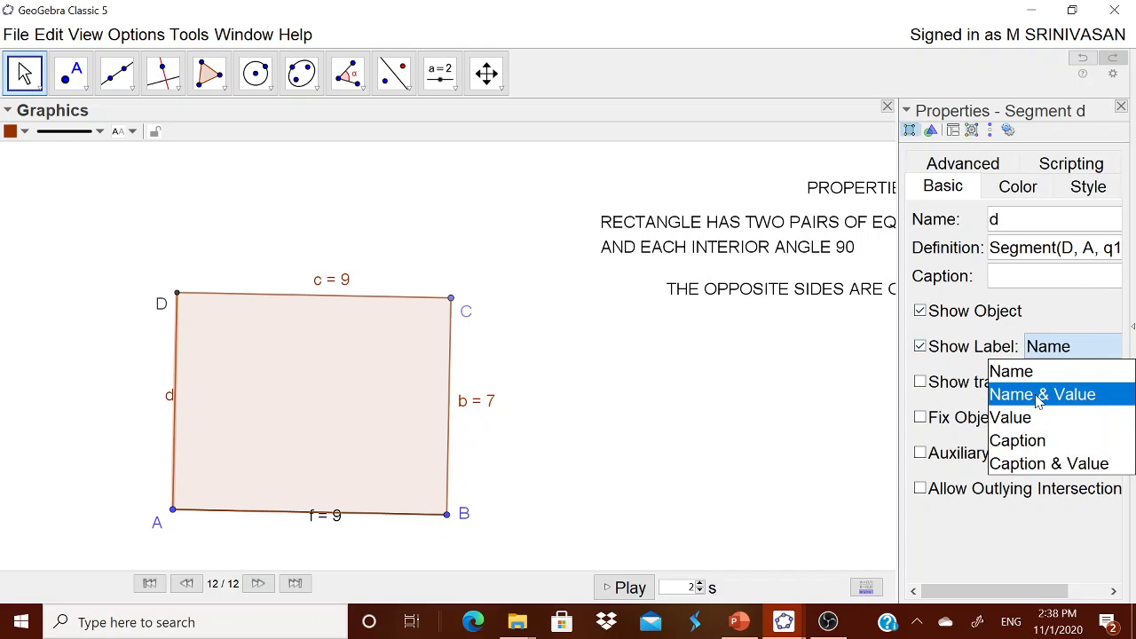
click(1038, 398)
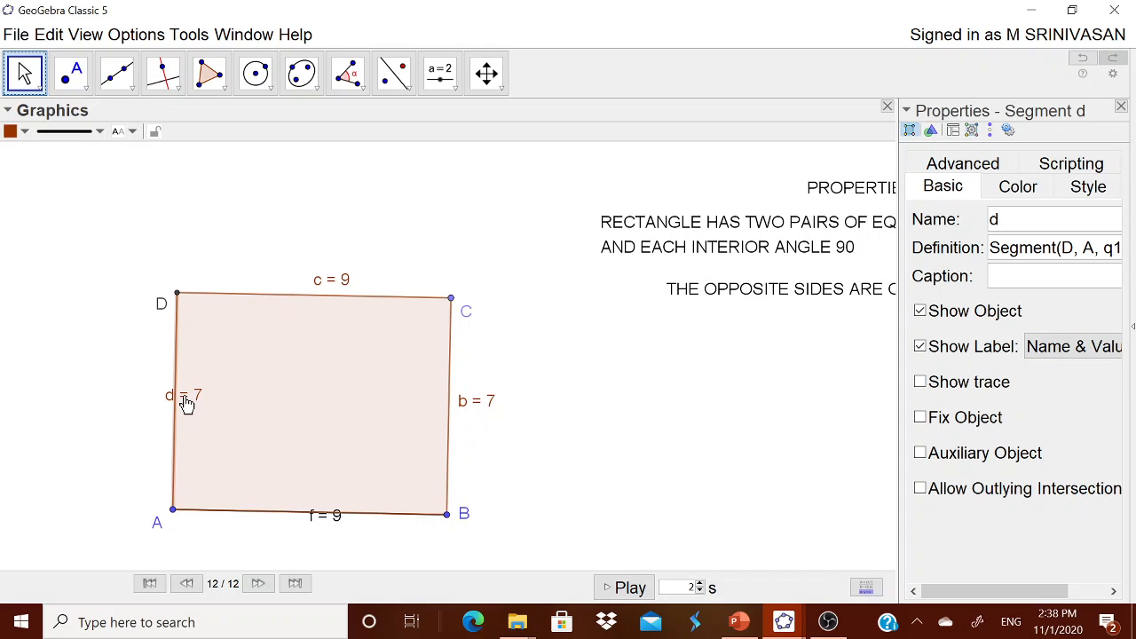
Move the value labels of sides DA, BC and AB clear outside the rectangle and close the object properties
drag(187, 403, 139, 406)
drag(482, 400, 495, 415)
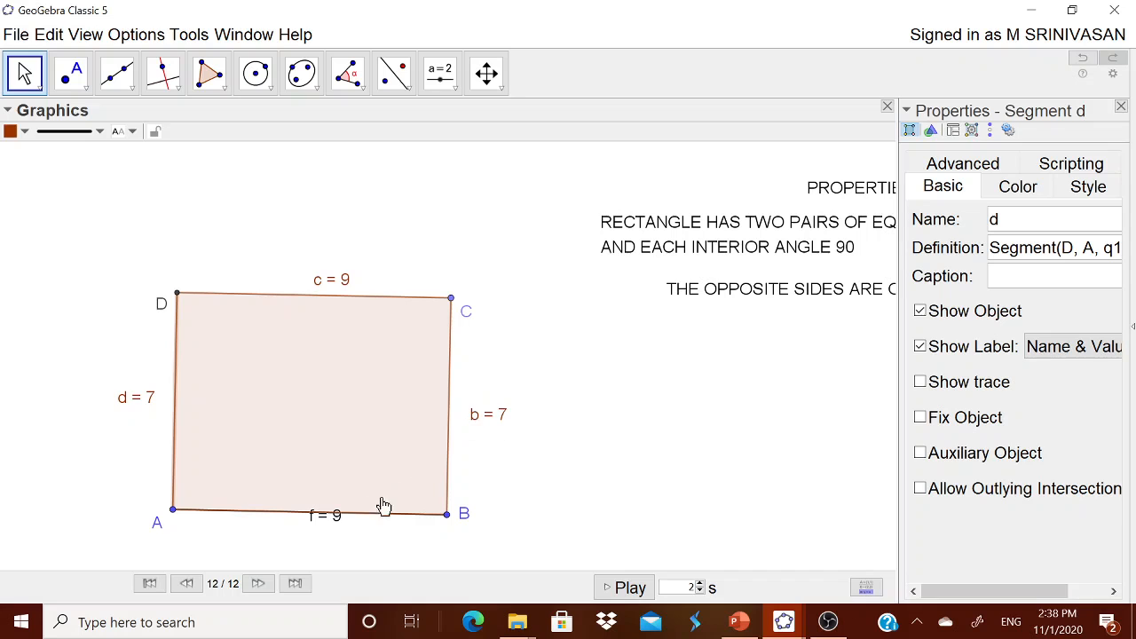
drag(337, 520, 326, 533)
click(1120, 107)
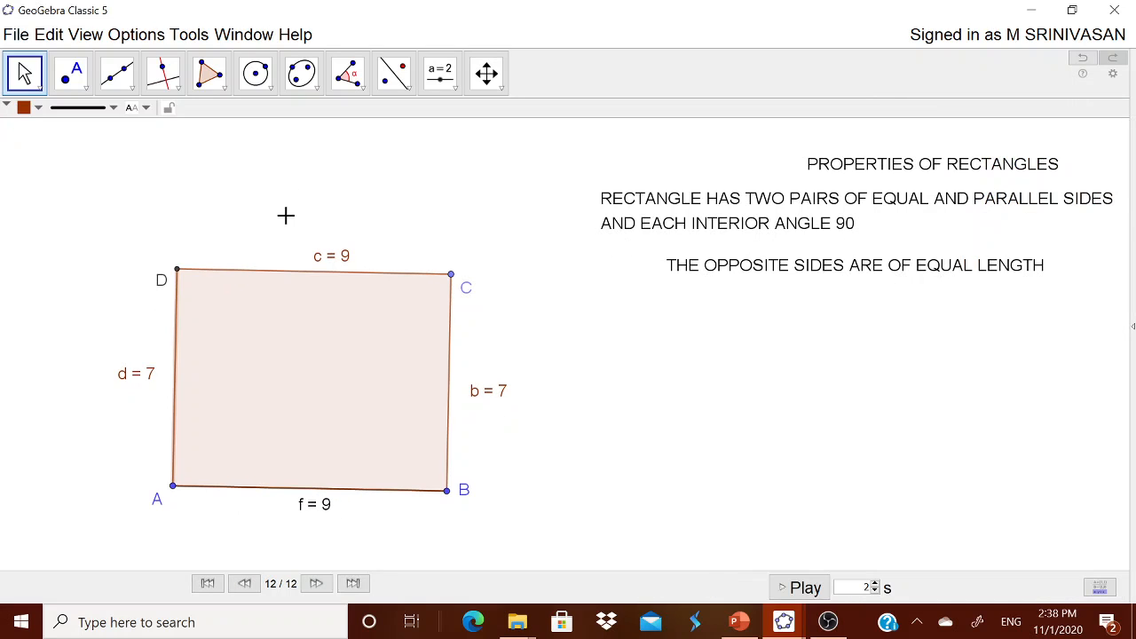
Add the text "AB = CD =" followed by the linked value of object f, and place it below the equal-length statement
click(445, 85)
click(479, 152)
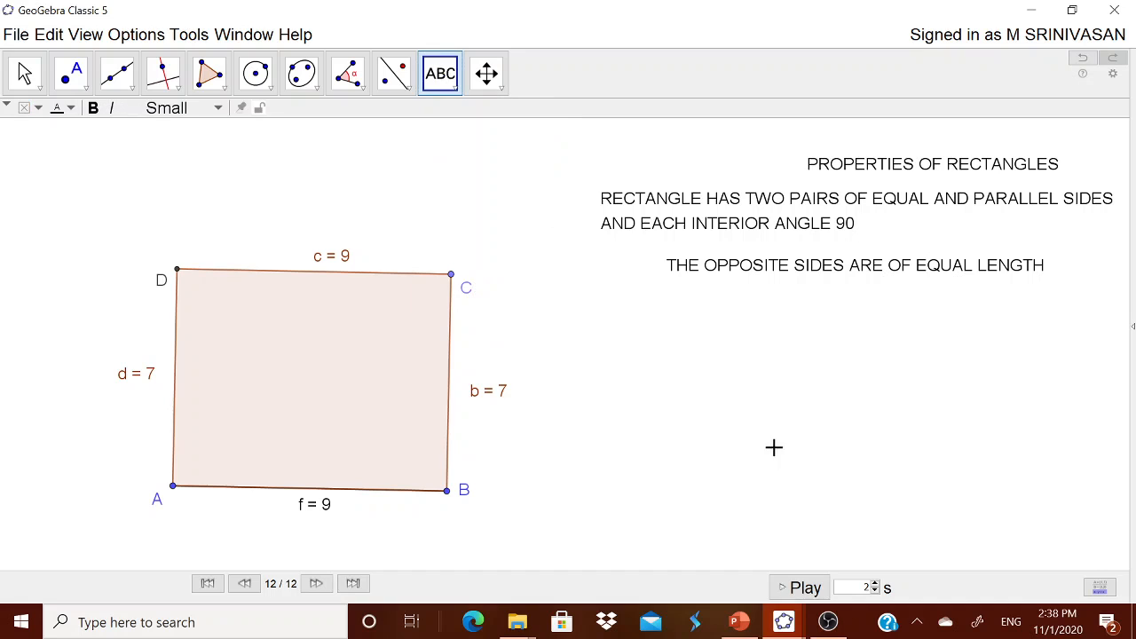
click(740, 415)
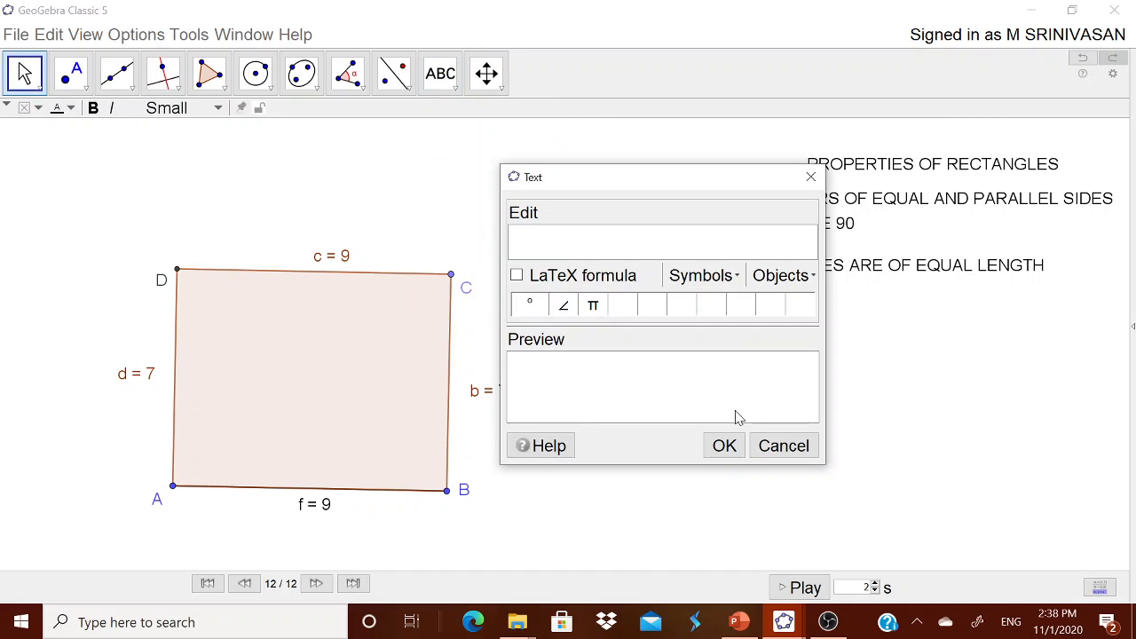
text(AB = CD =)
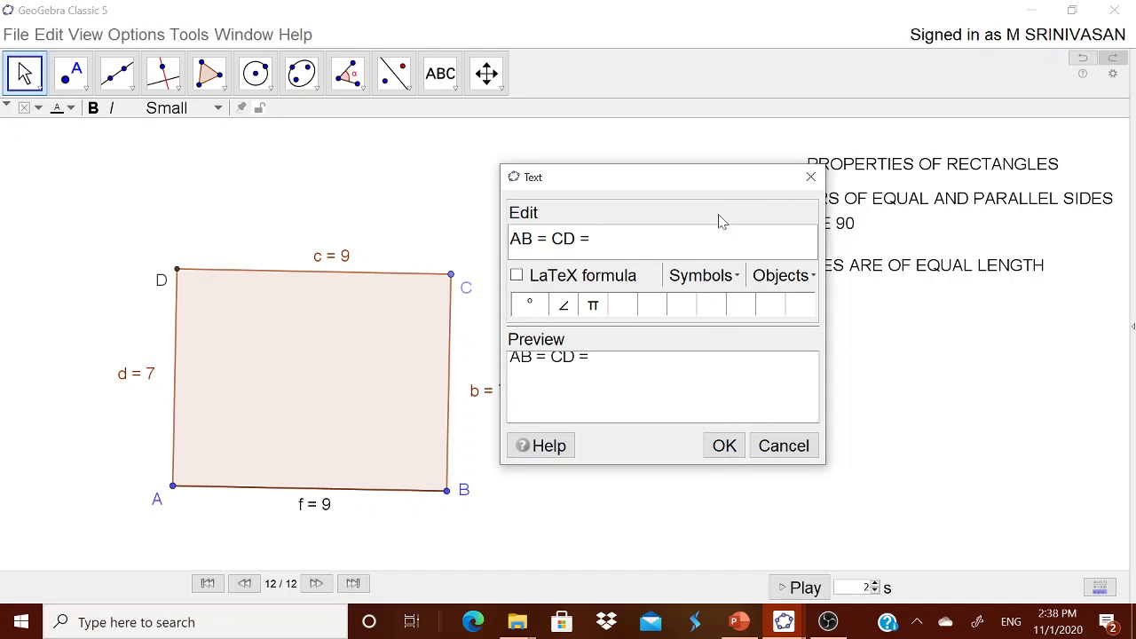
click(780, 275)
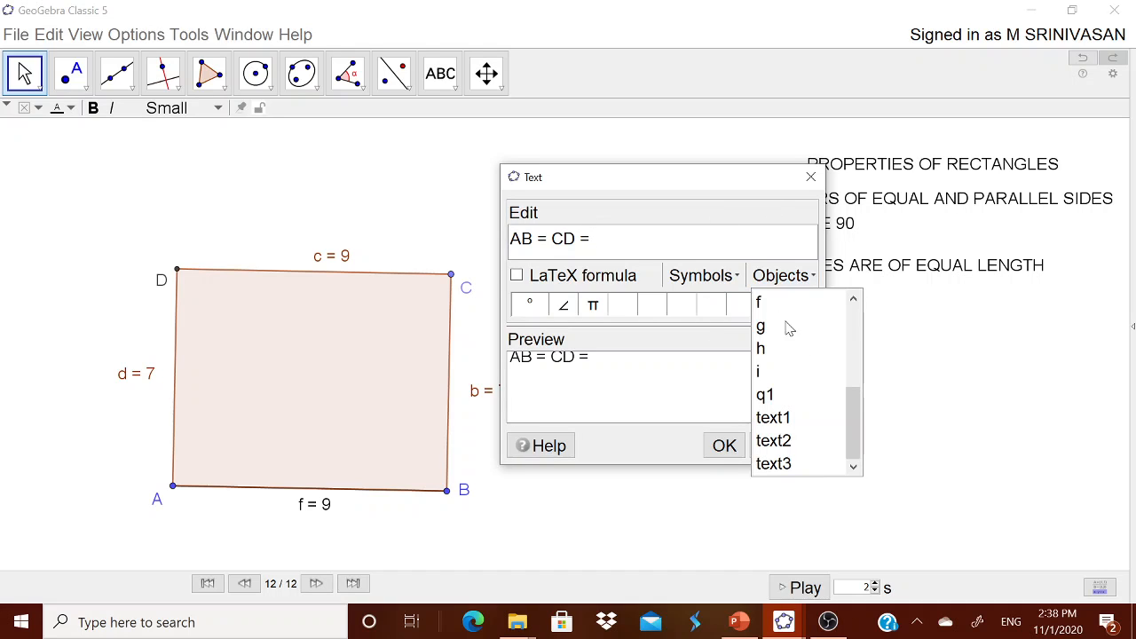
click(784, 308)
click(724, 445)
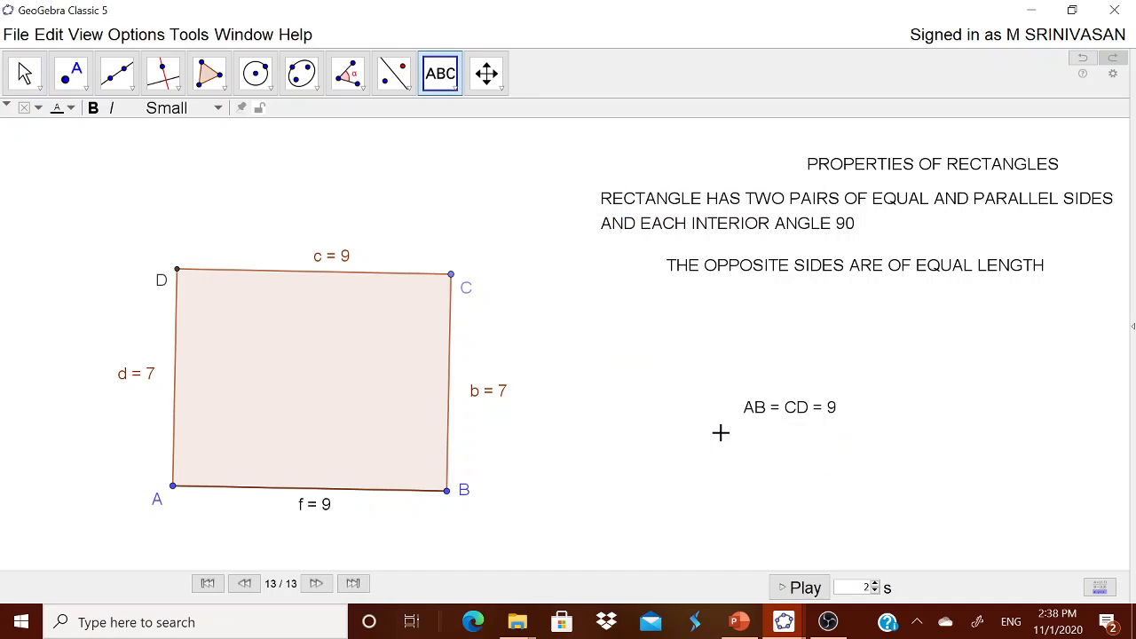
drag(790, 410, 749, 319)
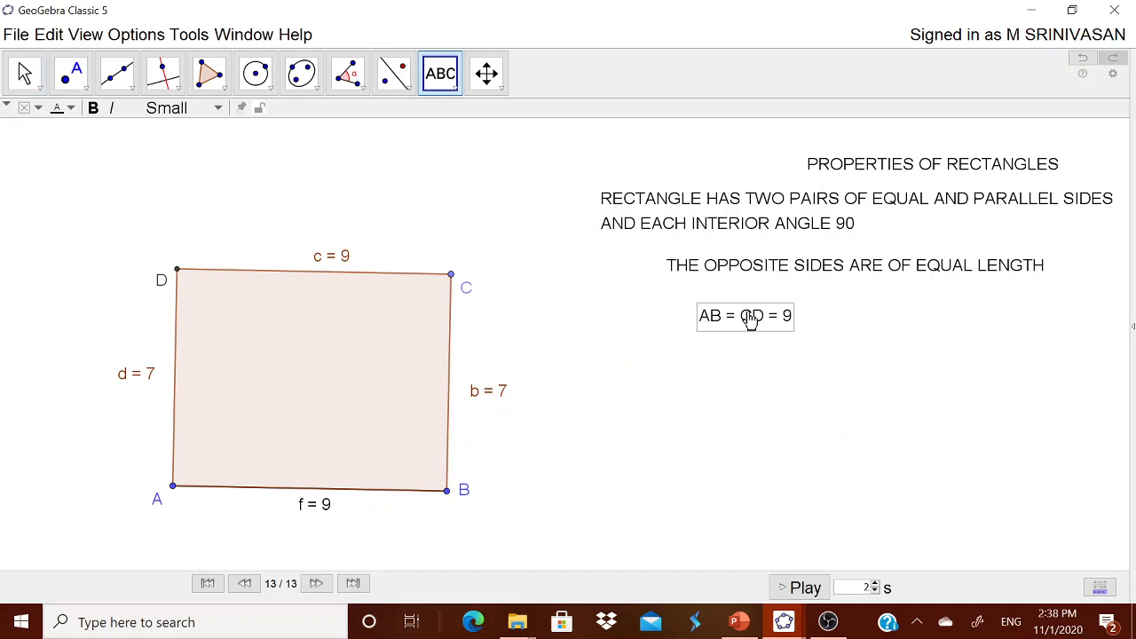
Add the text "BC = AD =" followed by the linked value of object b, and place it beside the AB = CD text
click(572, 378)
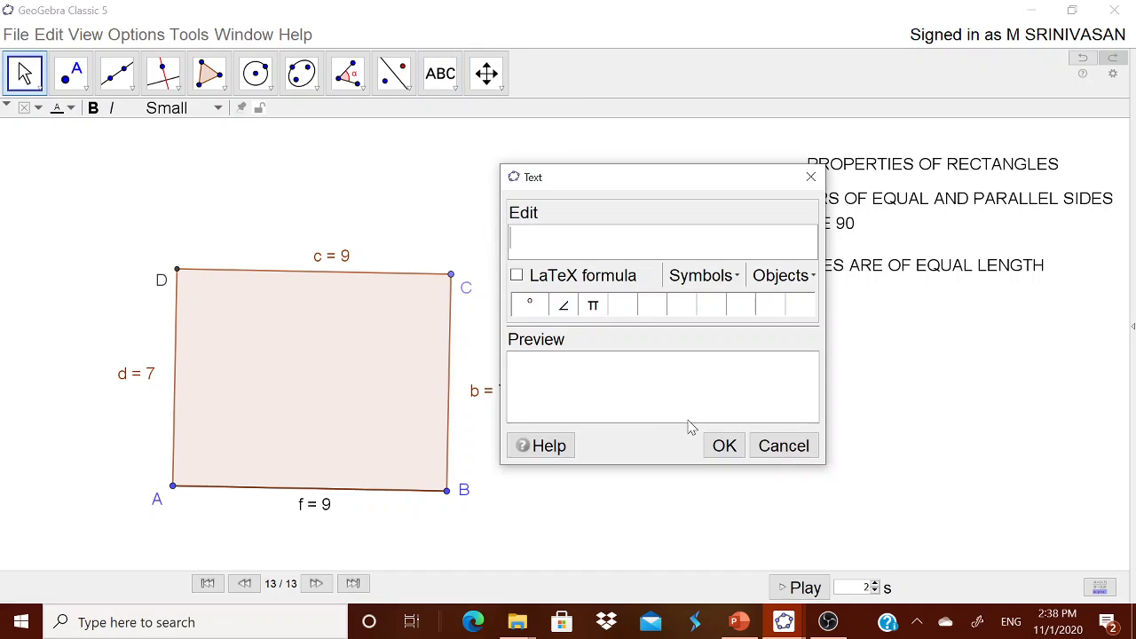
text(BC = AFD)
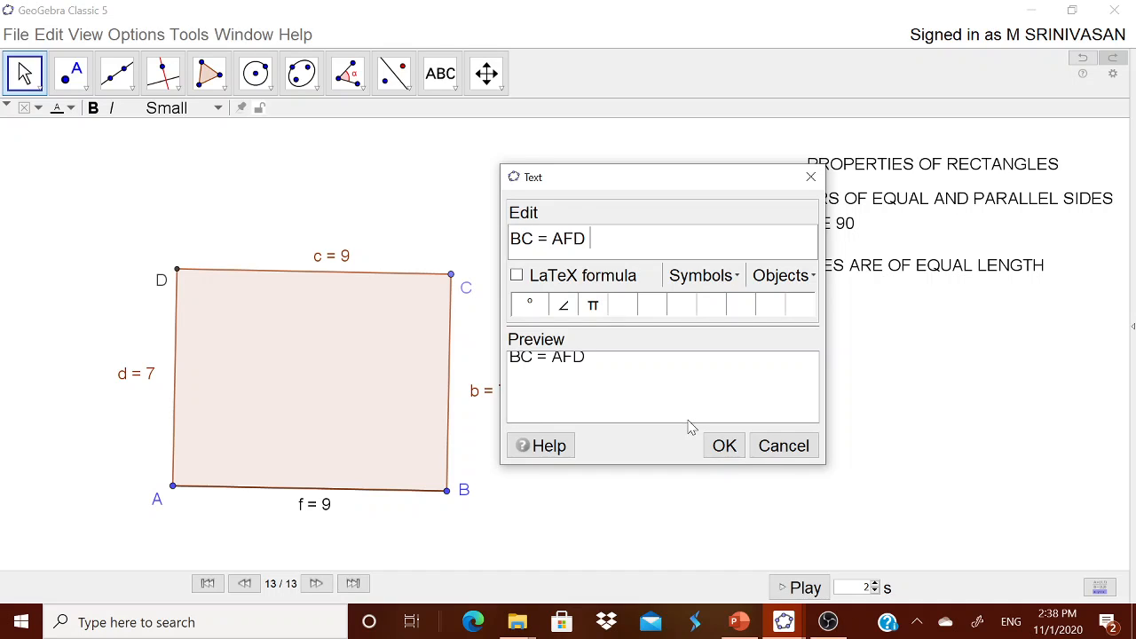
key(BackSpace)
key(BackSpace)
text(D)
click(804, 282)
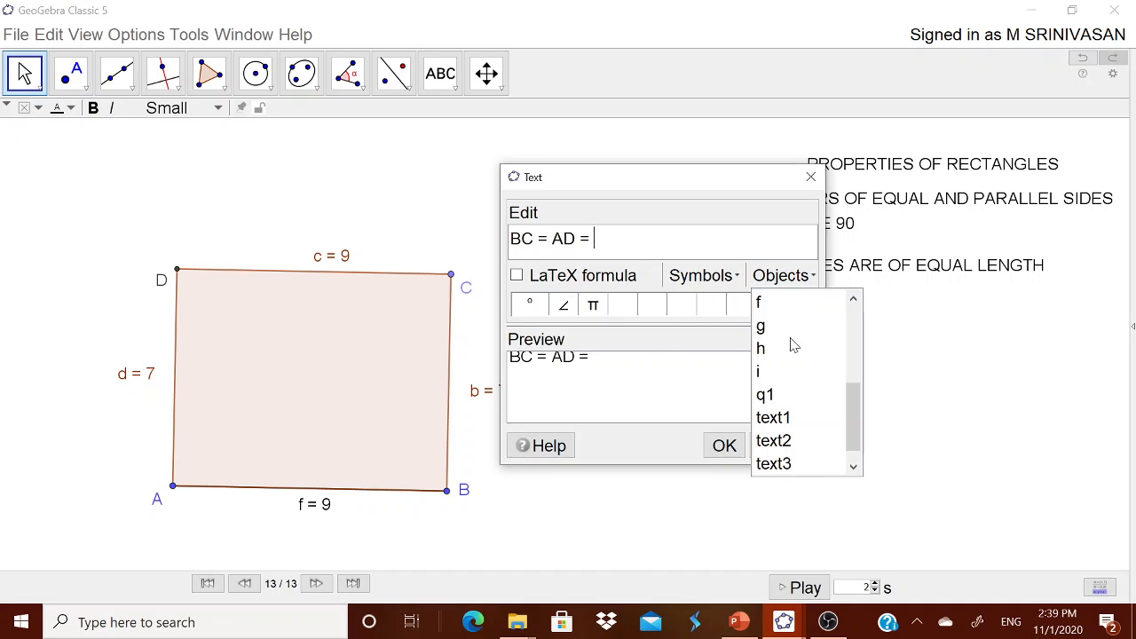
scroll(784, 335, up, 1)
click(780, 309)
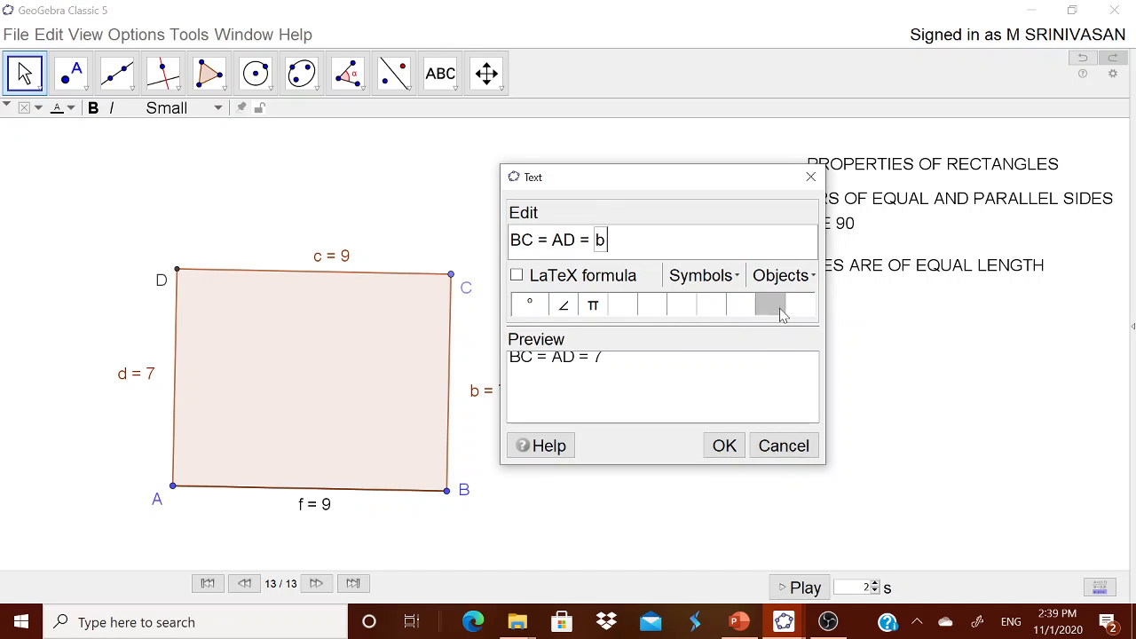
click(723, 447)
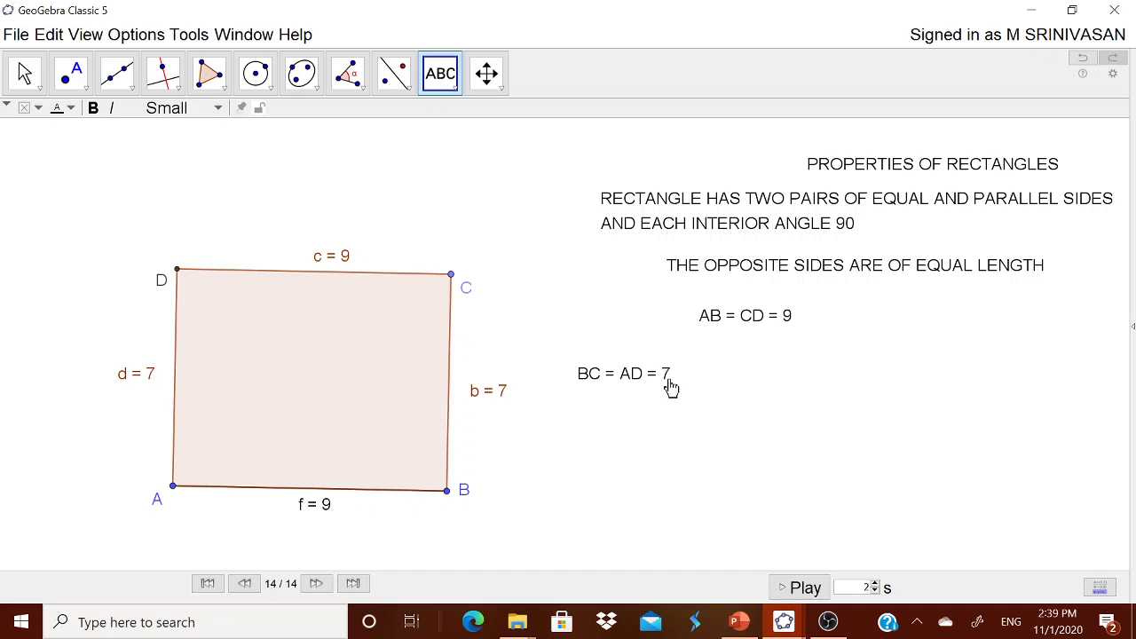
drag(671, 388, 929, 323)
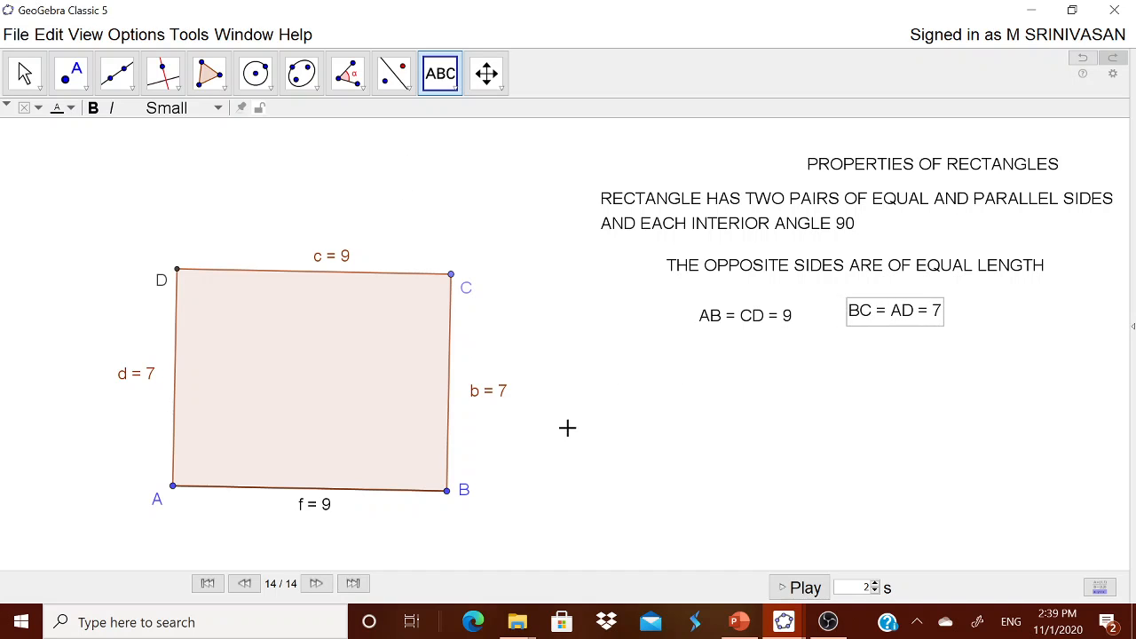
Add the text "ALL THE INTERIOR ANGLES ARE 90°" and place it below the two side equations
click(634, 419)
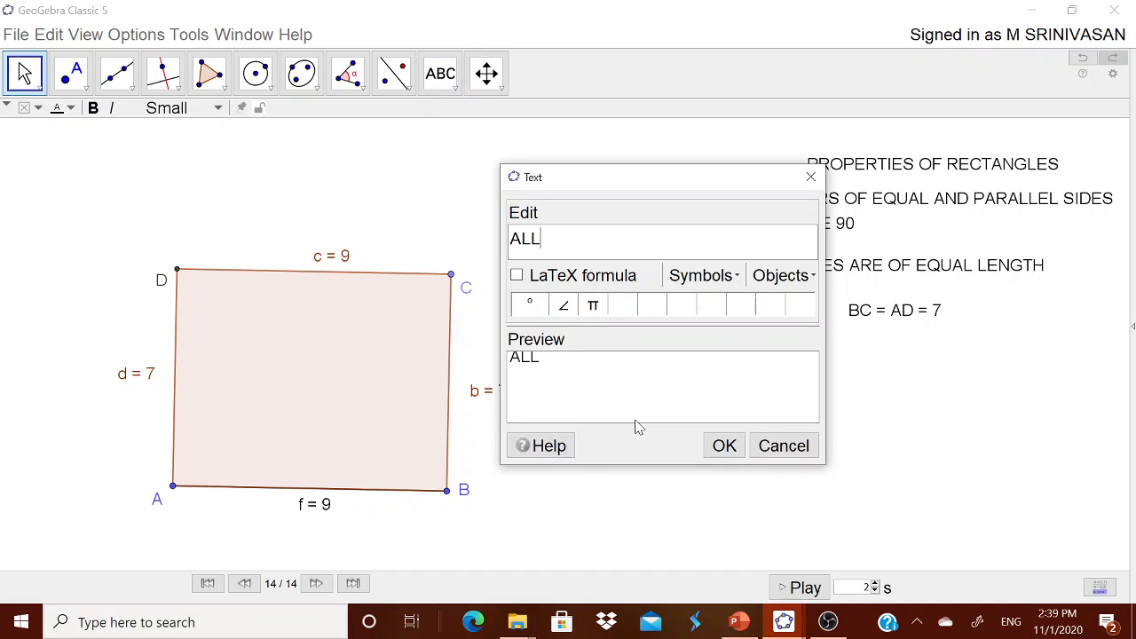
text(ALL THE INTERIOR A)
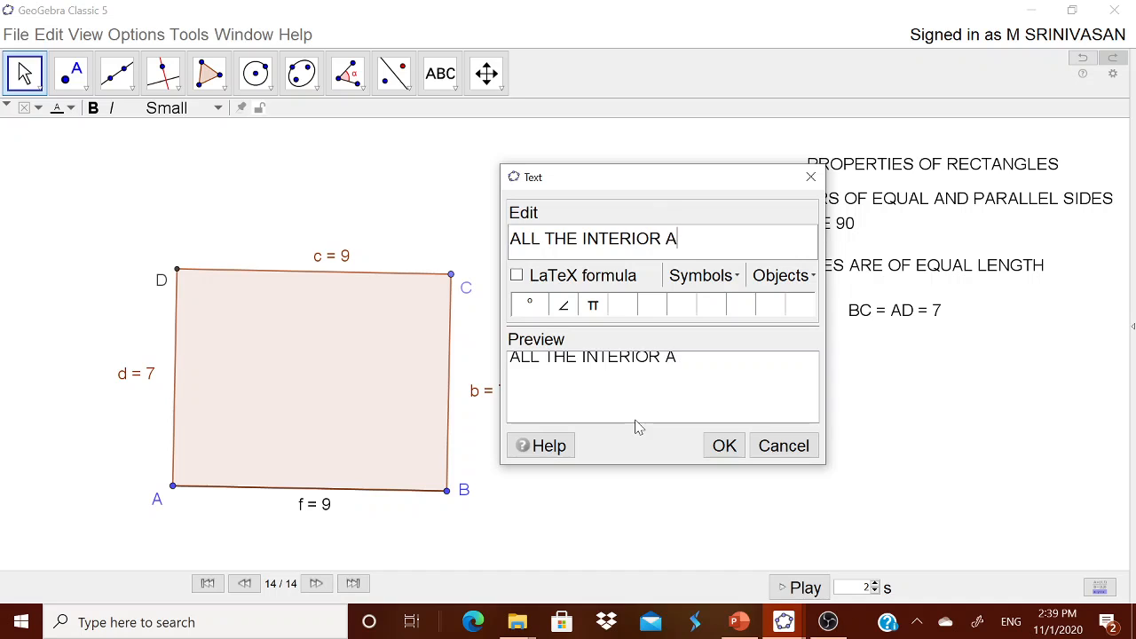
text(NGLES ARE 9)
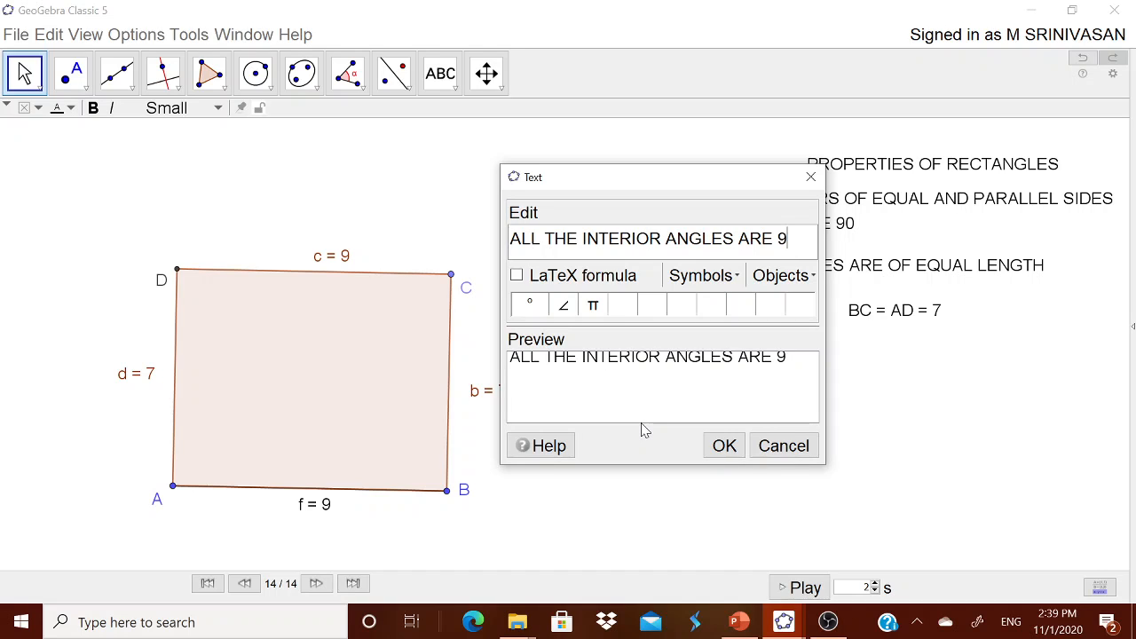
text(0)
click(529, 304)
click(718, 443)
drag(772, 417, 825, 366)
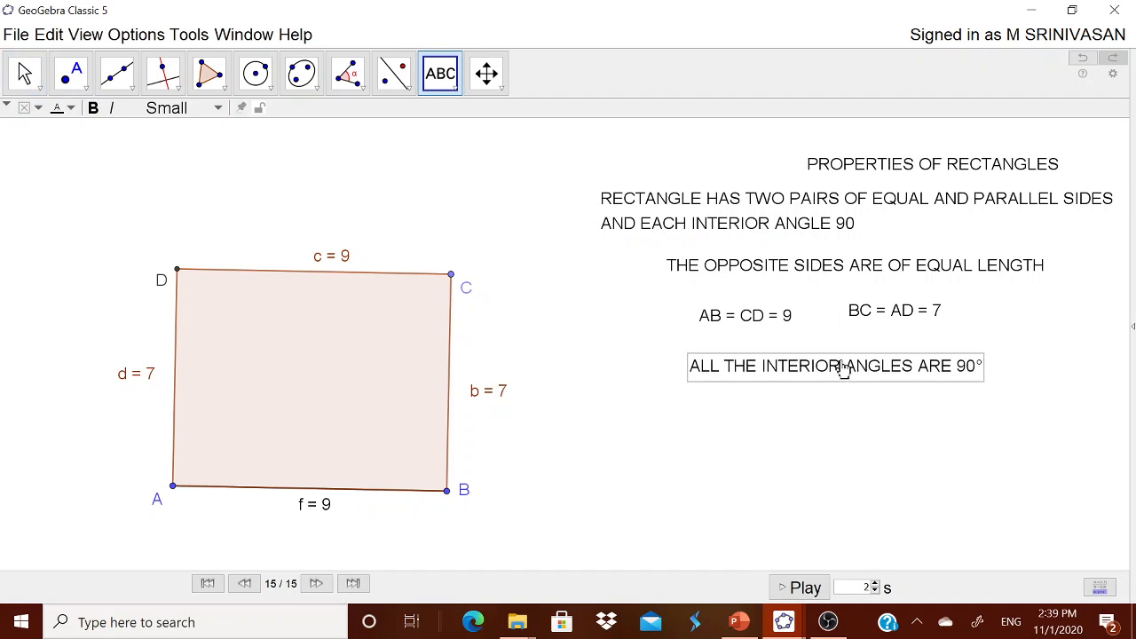
Measure all four interior angles of rectangle ABCD at once with the Angle tool
click(347, 73)
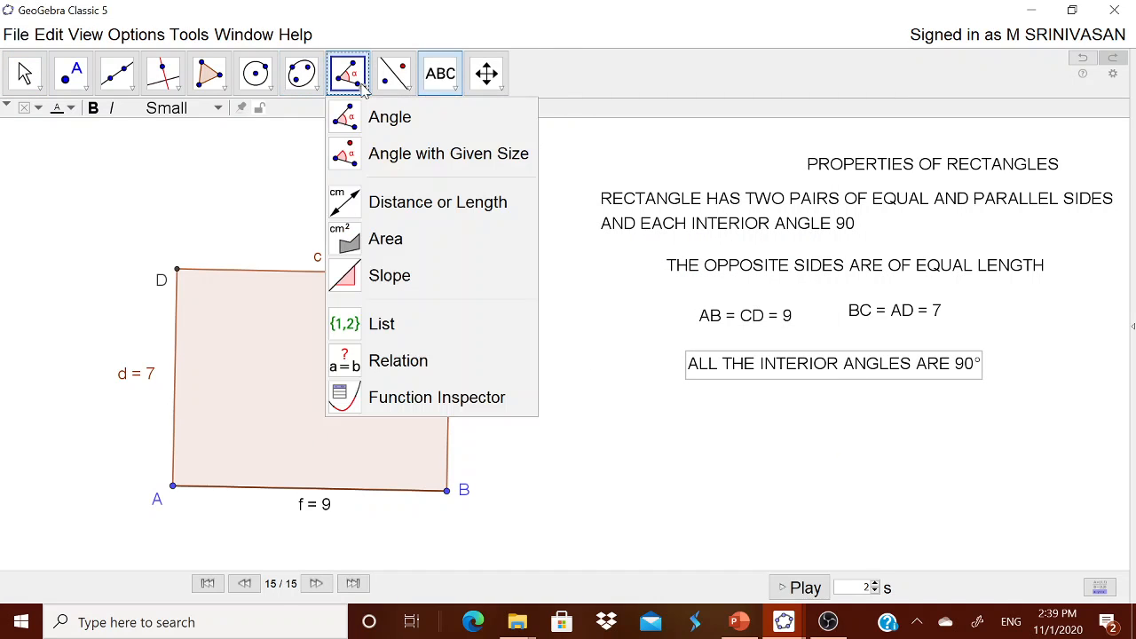
click(375, 115)
click(307, 383)
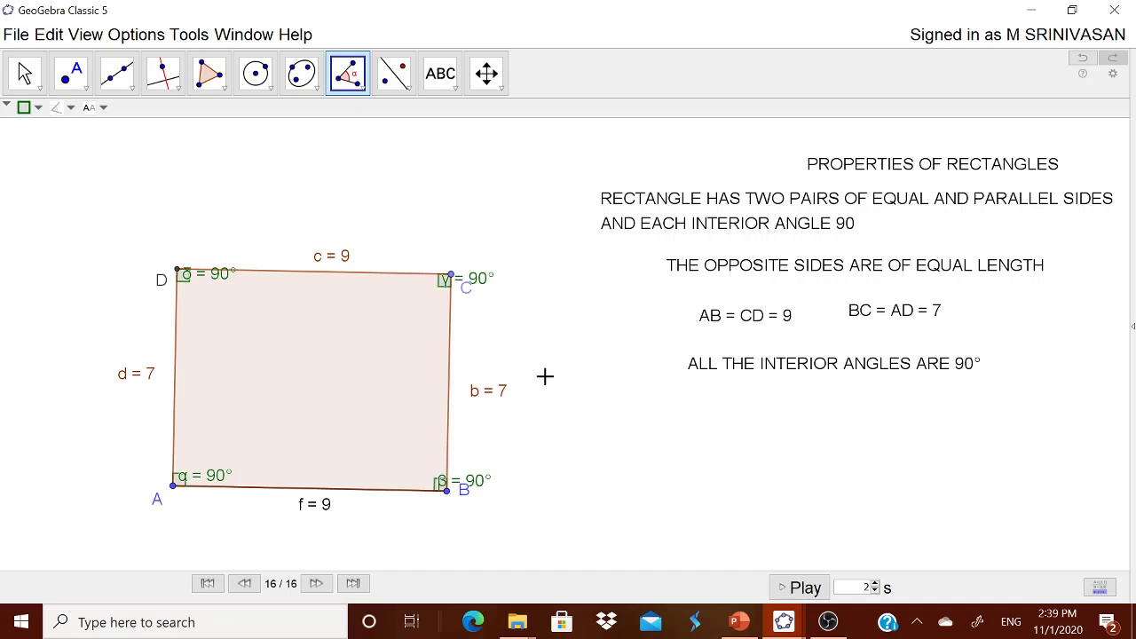
Tilt the rectangle by moving point B slightly up, and place the four angle labels inside their corners
click(24, 73)
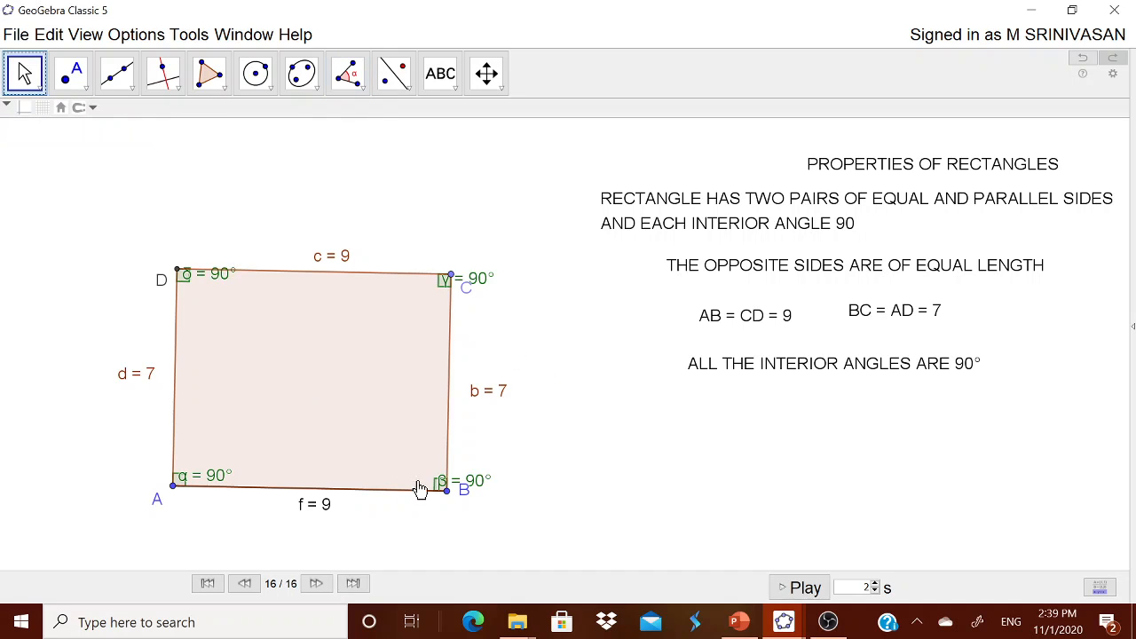
drag(450, 499, 439, 462)
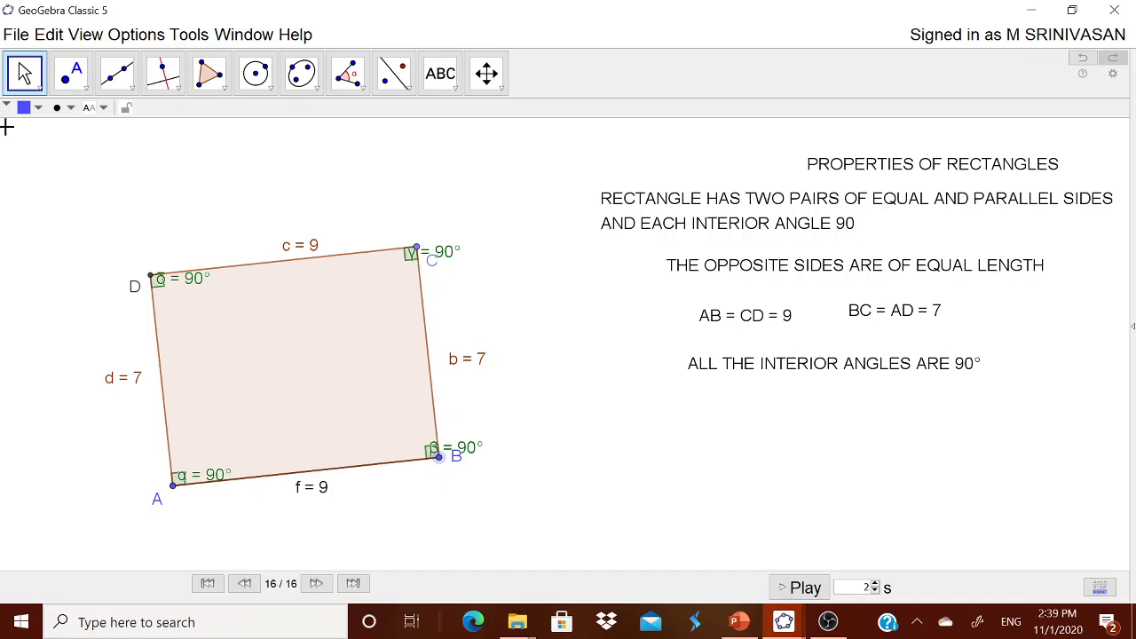
drag(421, 253, 400, 279)
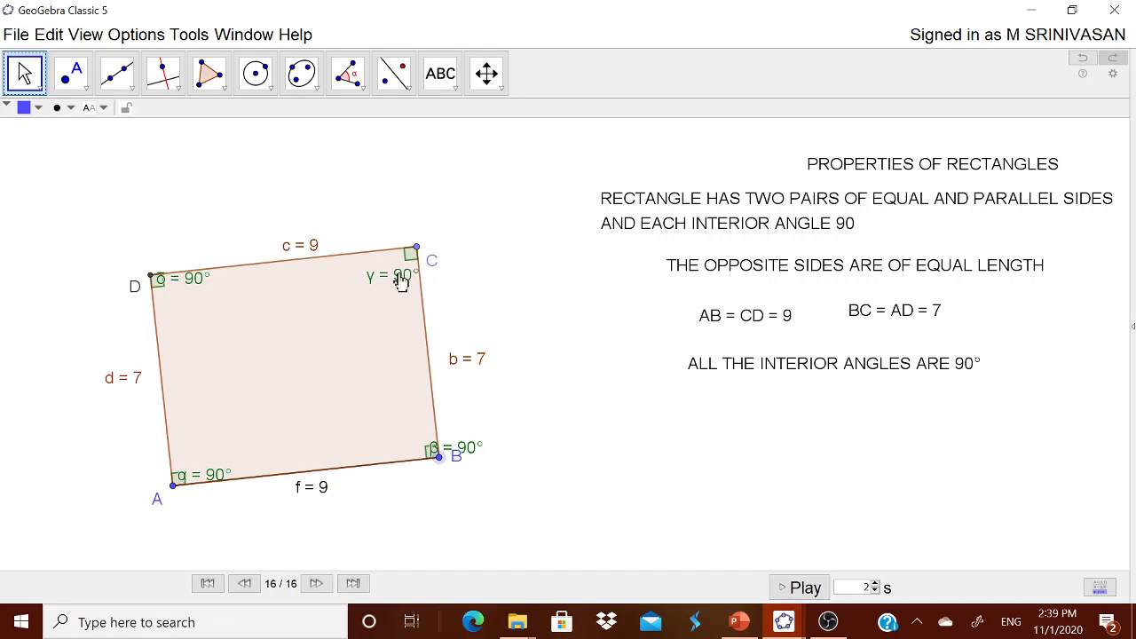
mouse_move(210, 281)
mouse_down()
mouse_move(210, 308)
mouse_move(216, 301)
mouse_up()
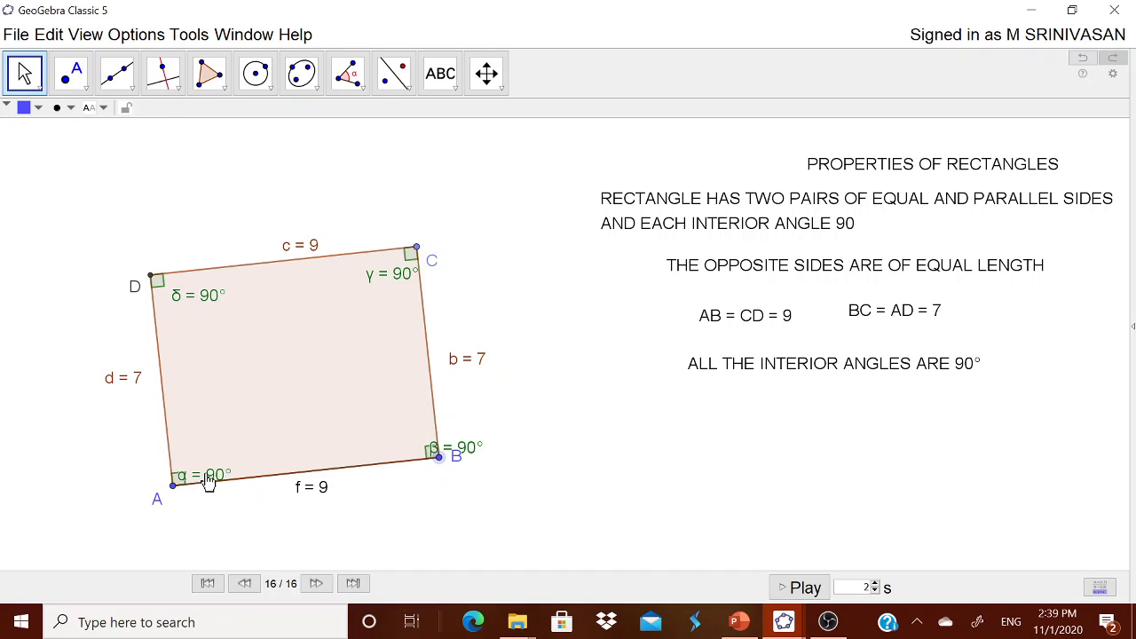
drag(209, 484, 218, 467)
drag(482, 459, 394, 441)
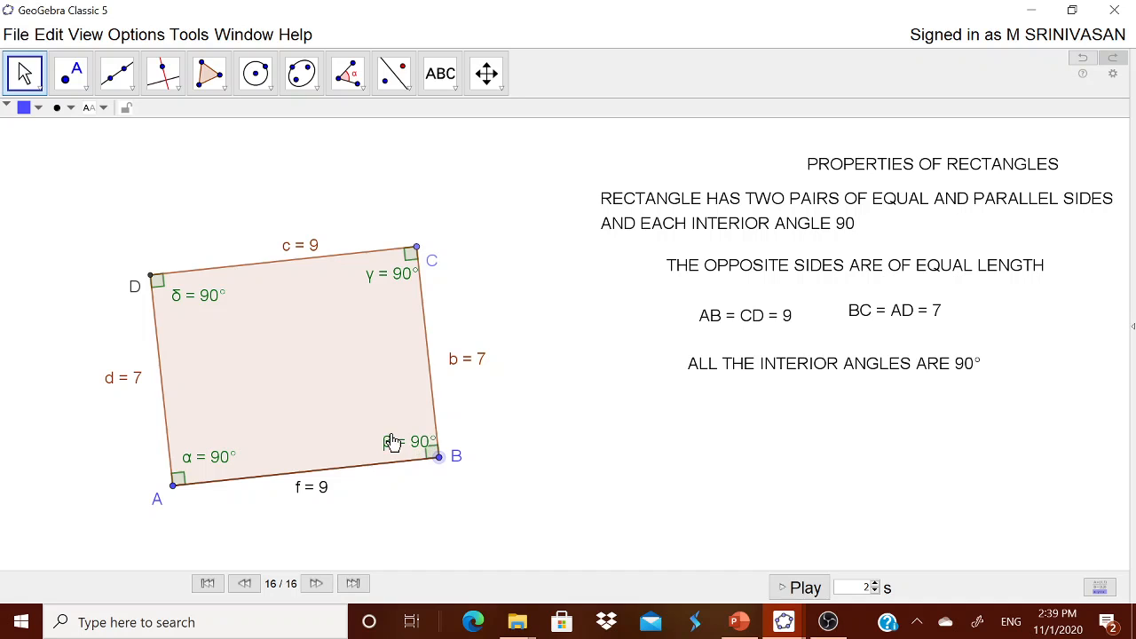
Add the text "∠A=∠B=∠C=∠D=90°" and place it below the statement about the interior angles
click(452, 81)
click(596, 427)
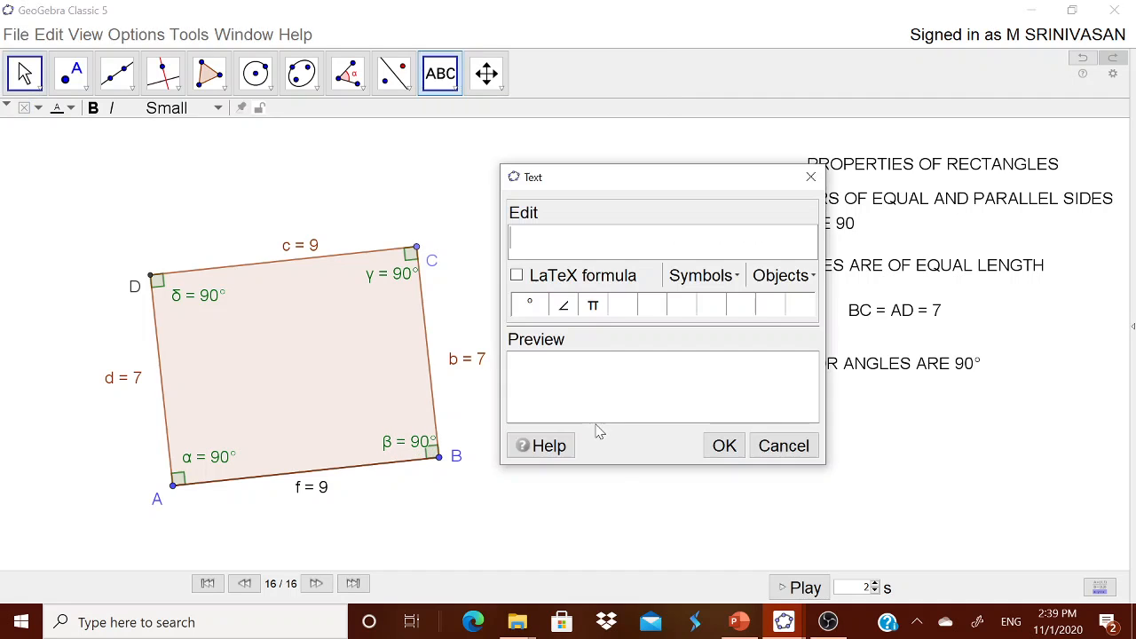
click(564, 305)
text(A=)
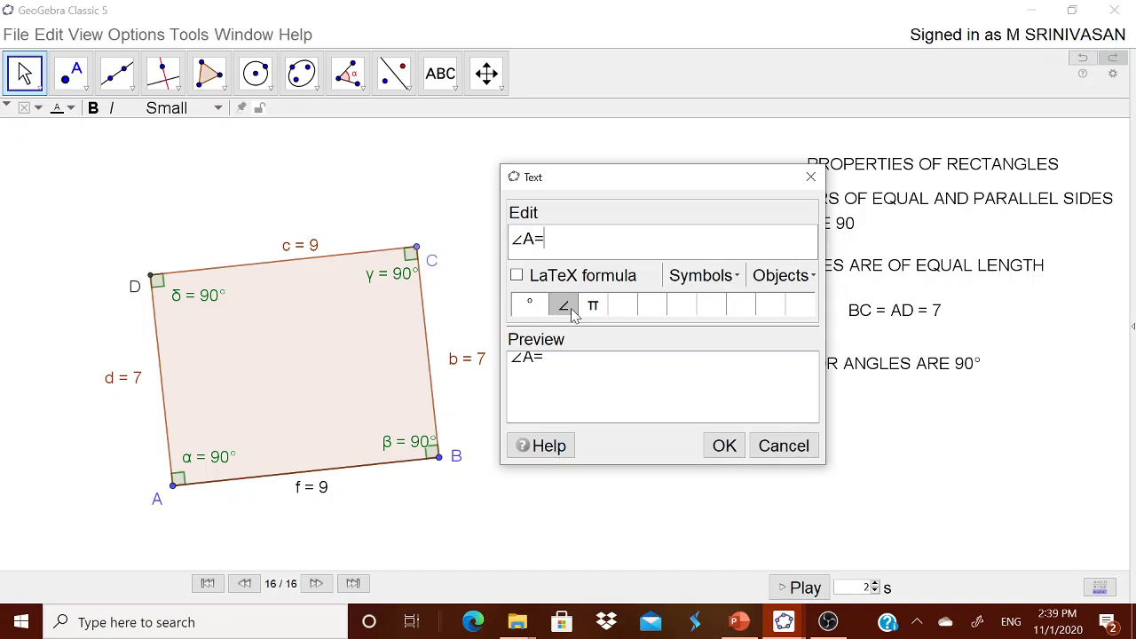
text(∠B=∠)
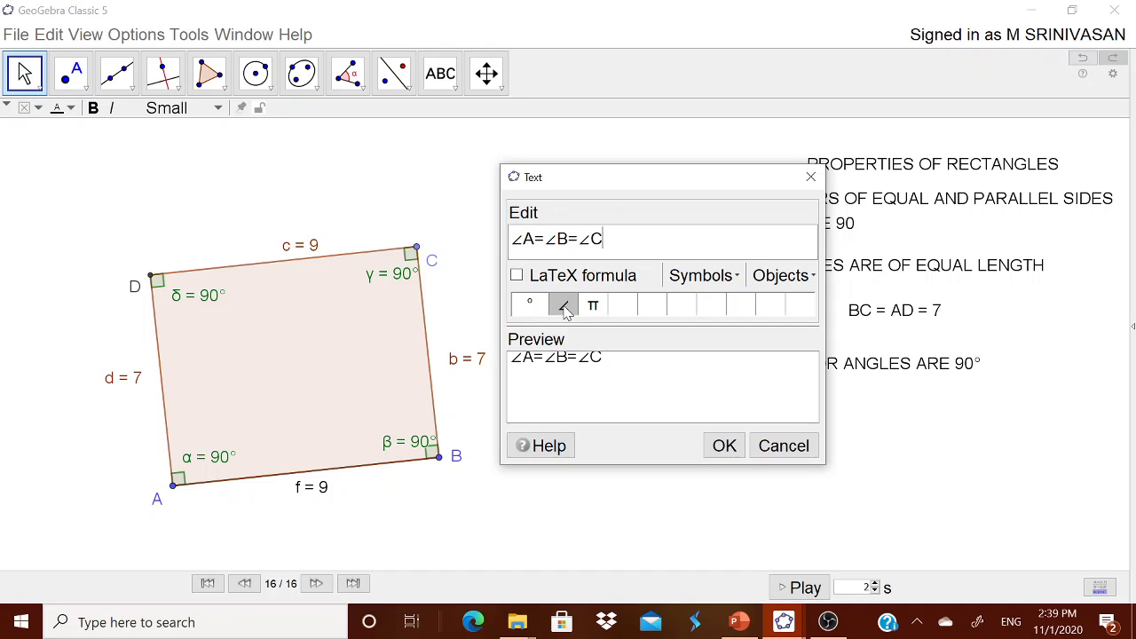
text(C=∠D=90)
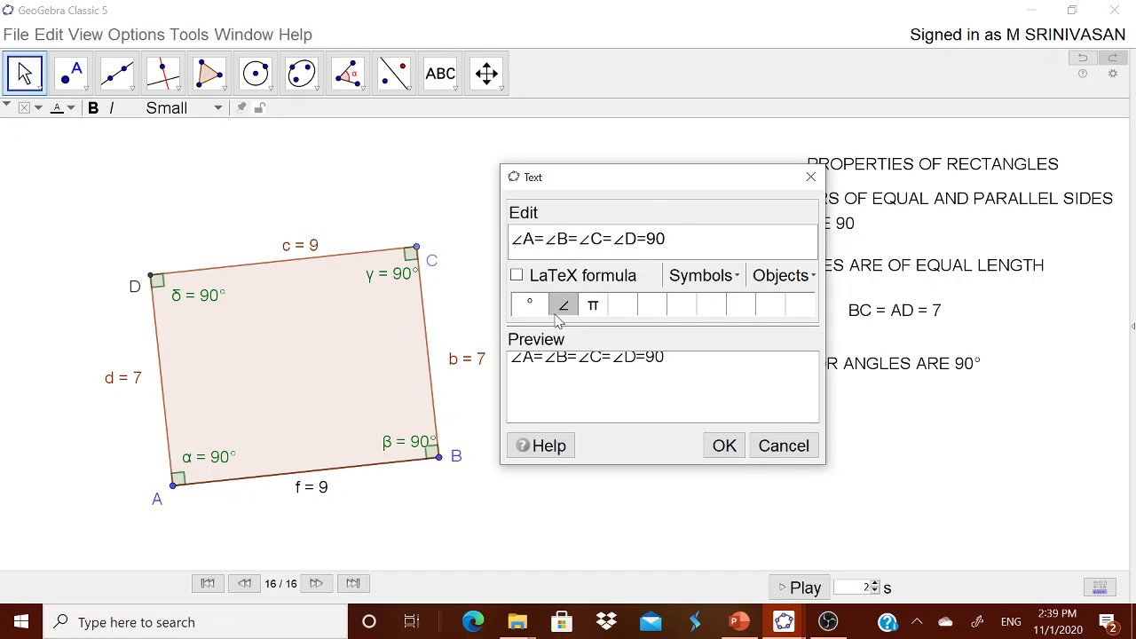
click(528, 304)
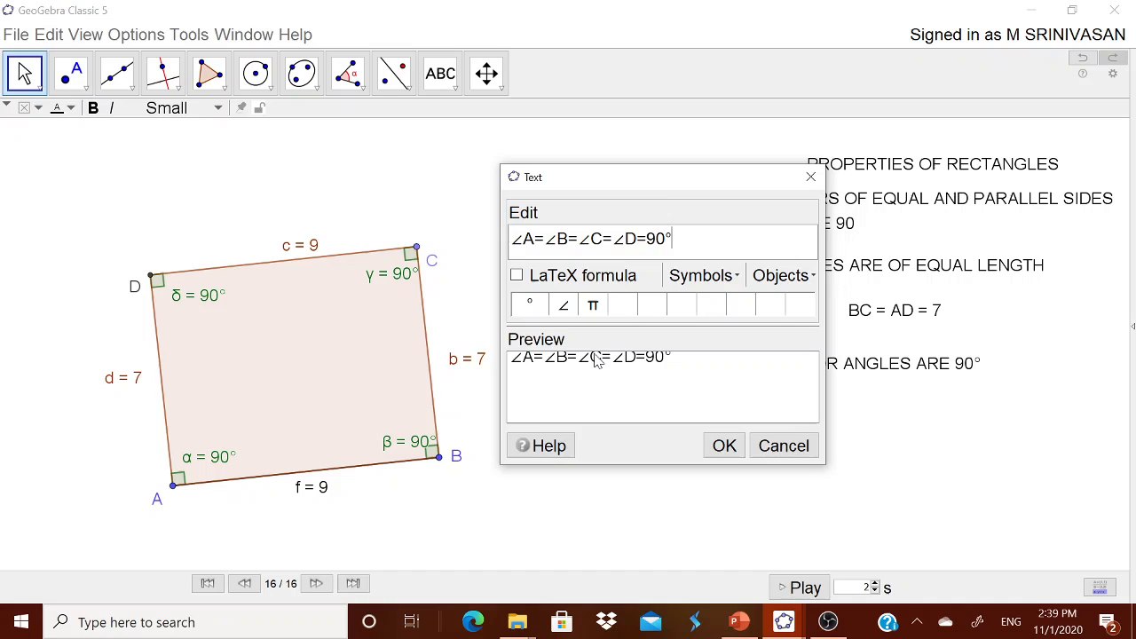
click(724, 445)
drag(660, 432, 821, 424)
Move point B slightly down and outward so that side AB is nearly horizontal
click(24, 74)
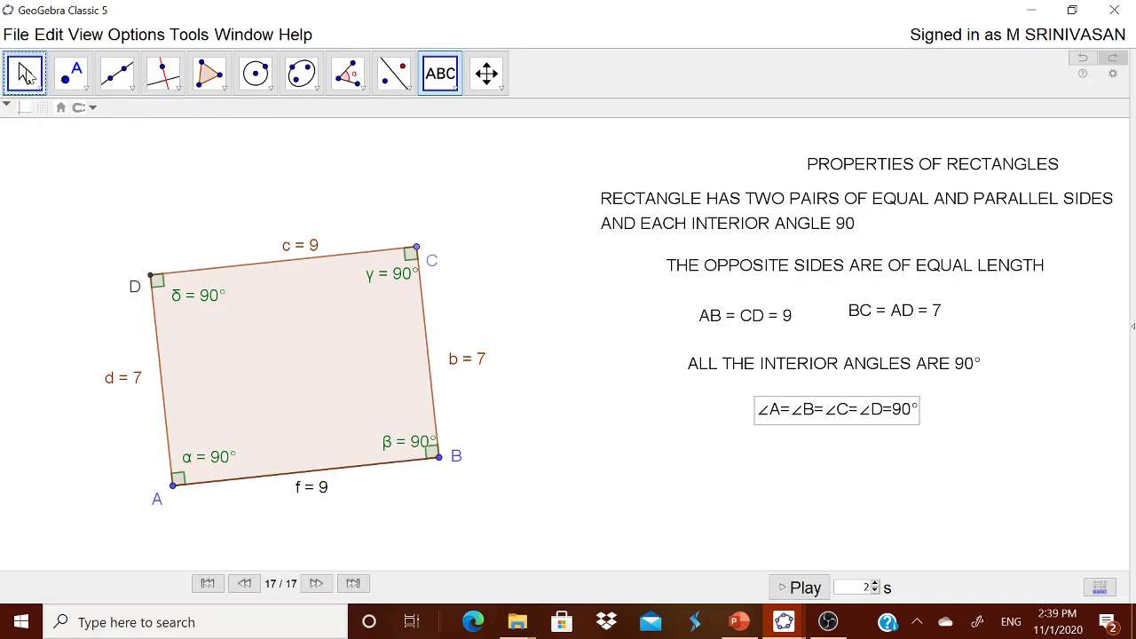
drag(441, 465, 451, 480)
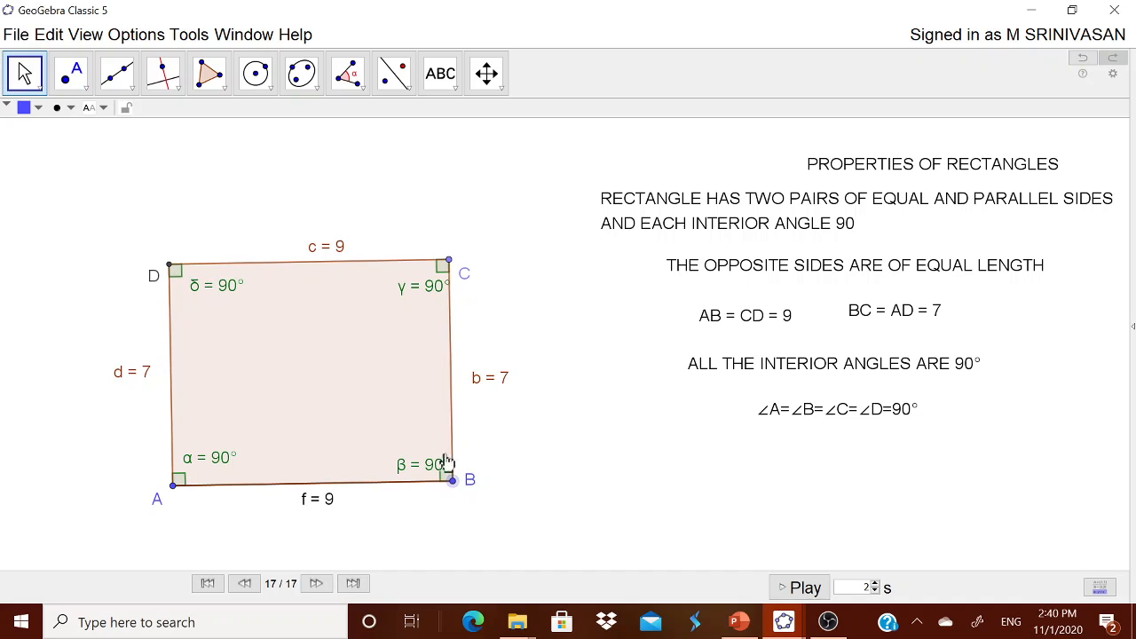
Add the text "The diagonals are of equal length" below the angle equation
click(435, 84)
click(594, 457)
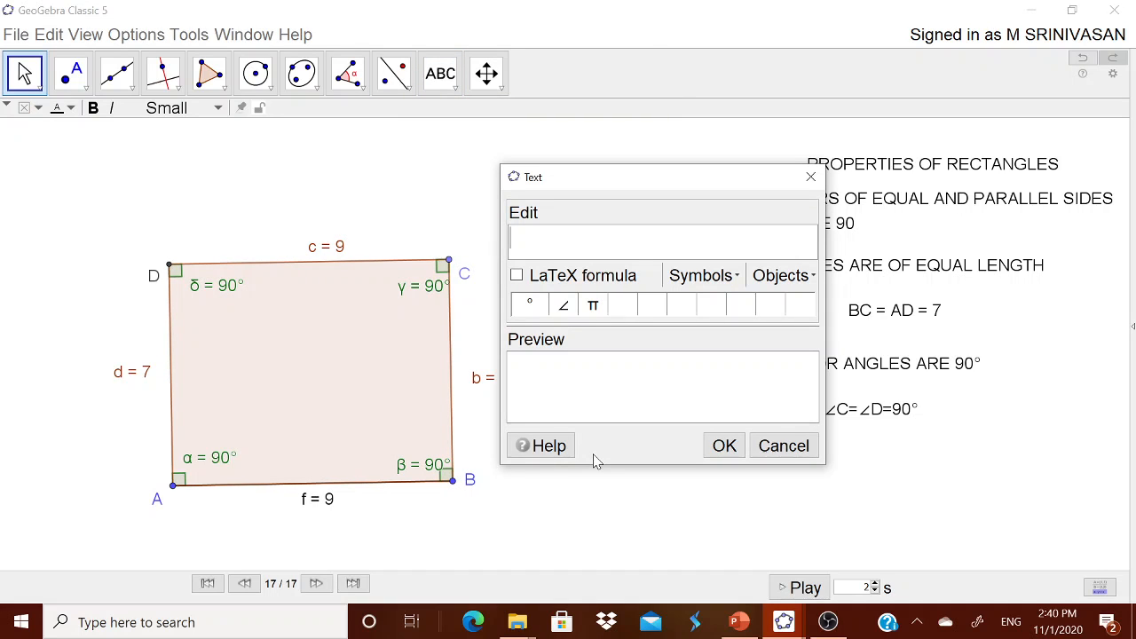
text(The diagonals are of e)
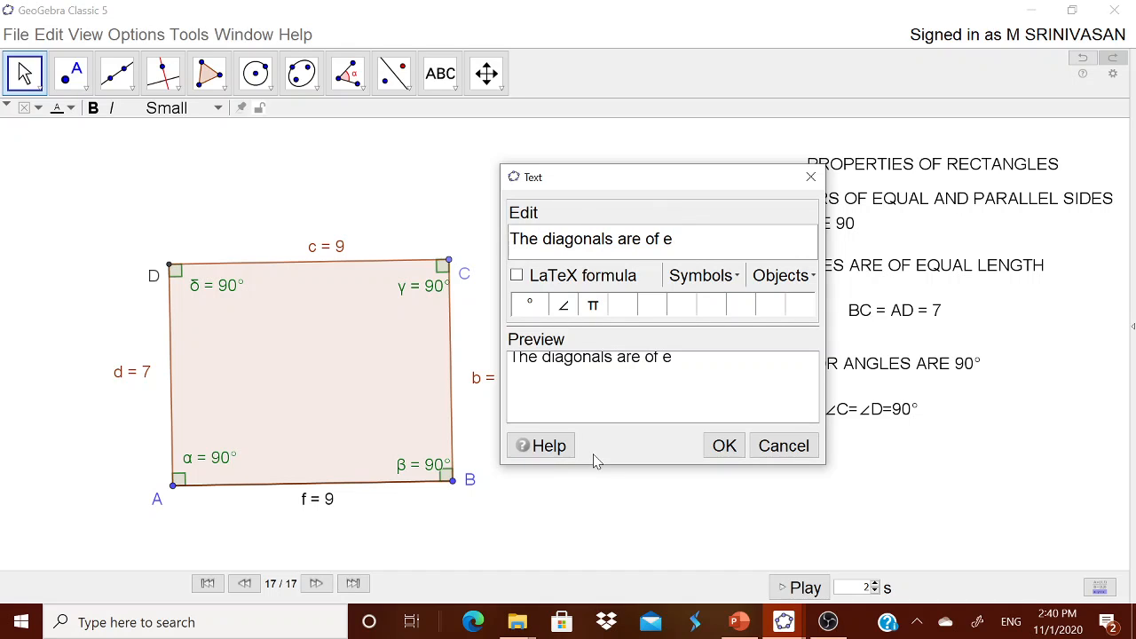
text(qual length)
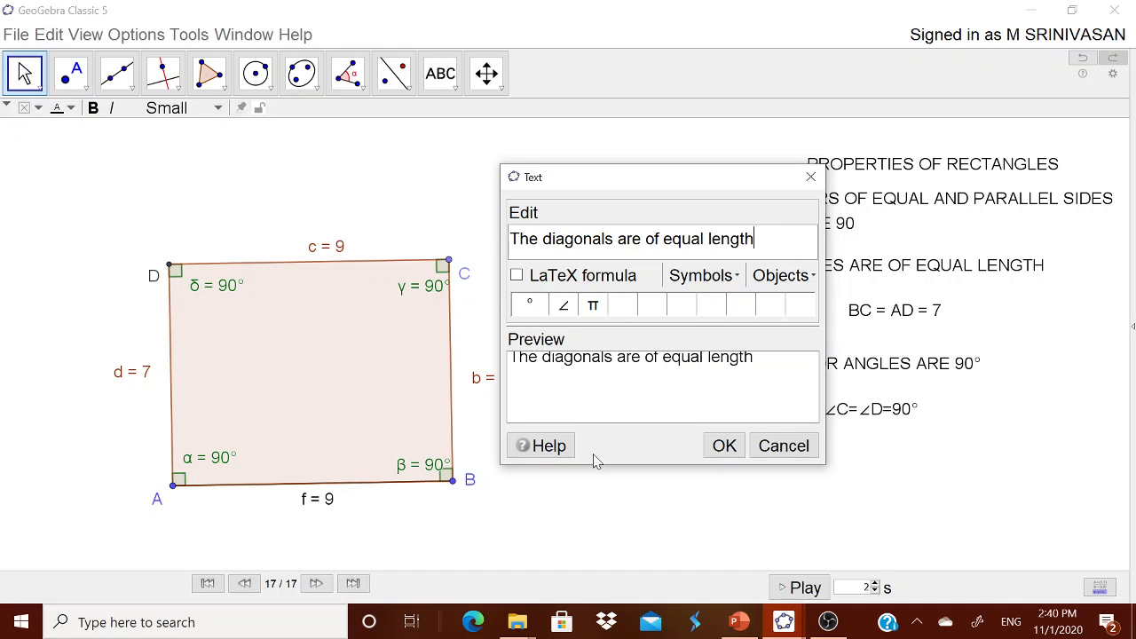
click(723, 446)
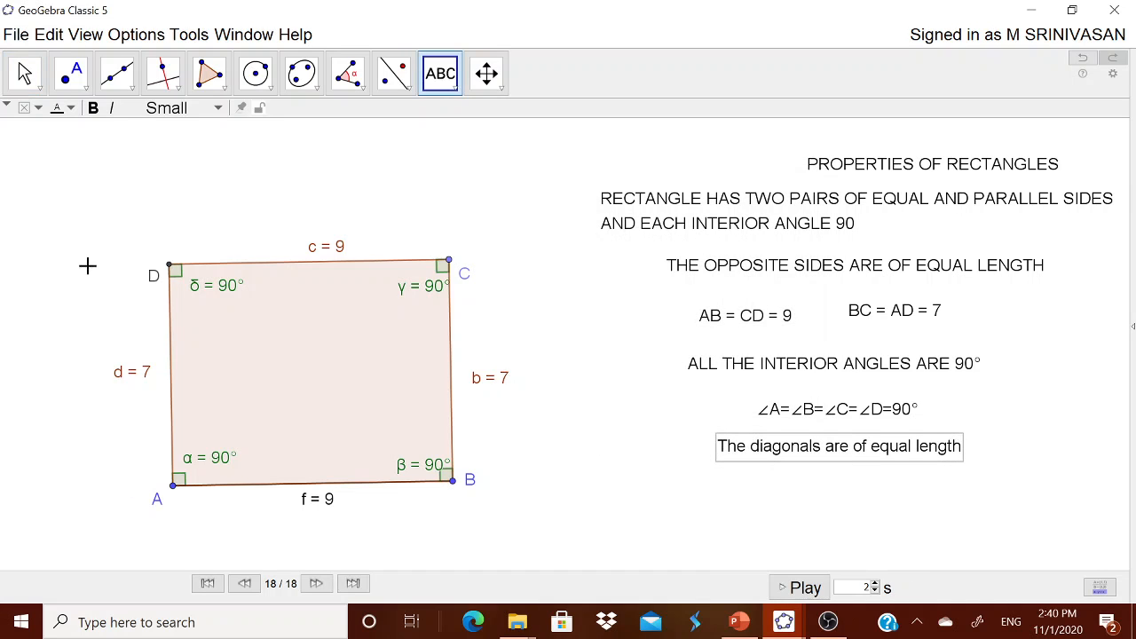
Draw the rectangle's diagonals AC and BD with the Segment tool
click(116, 73)
click(147, 152)
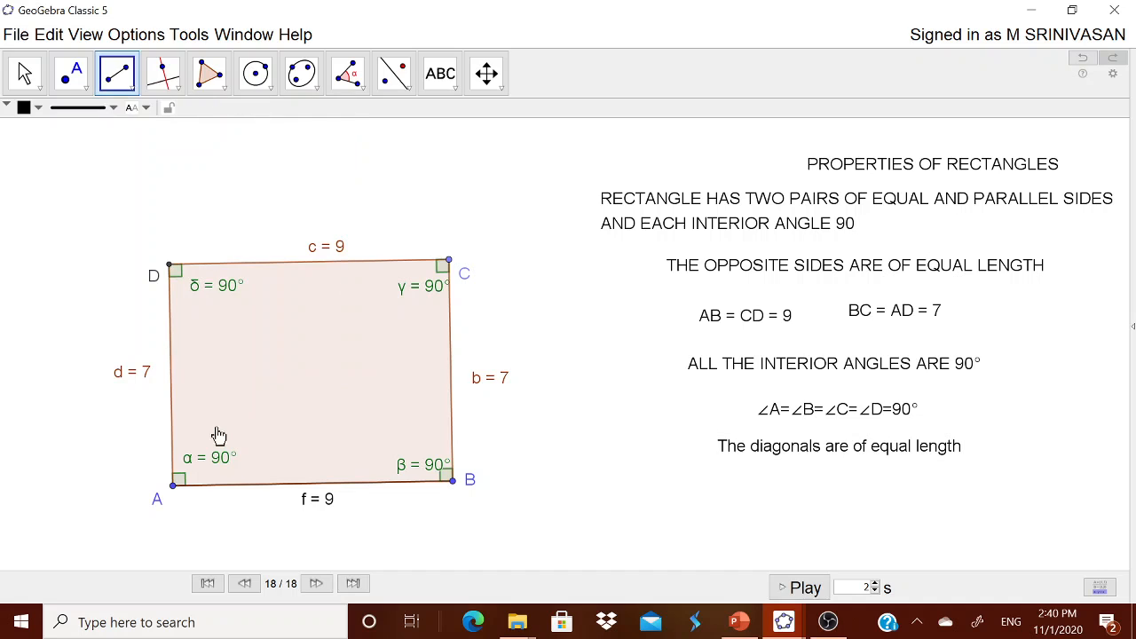
click(173, 484)
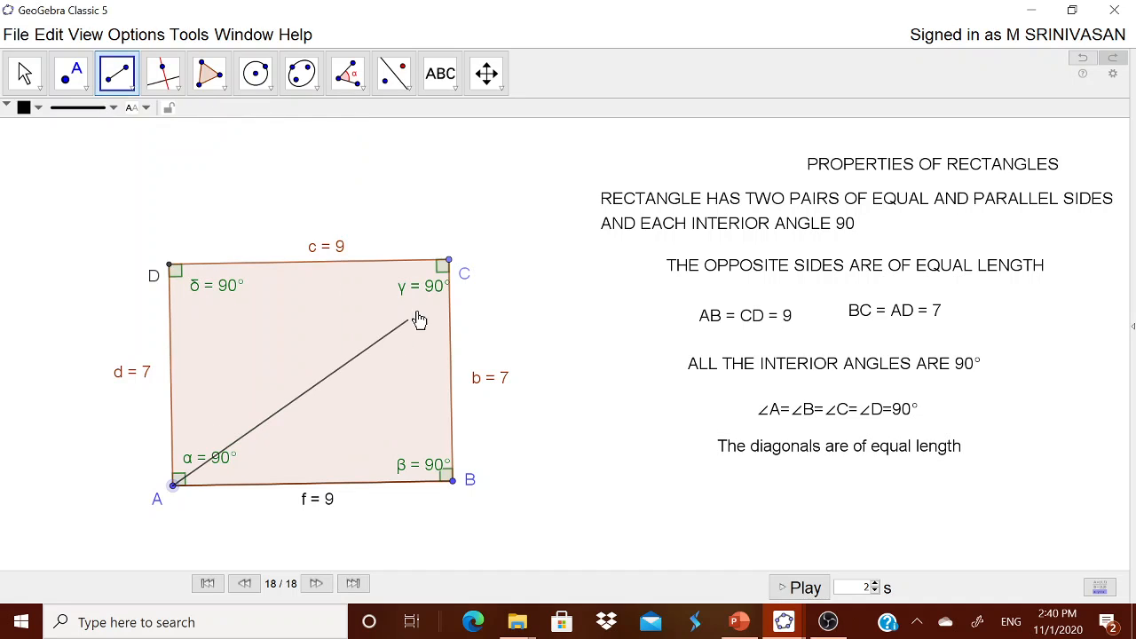
click(448, 261)
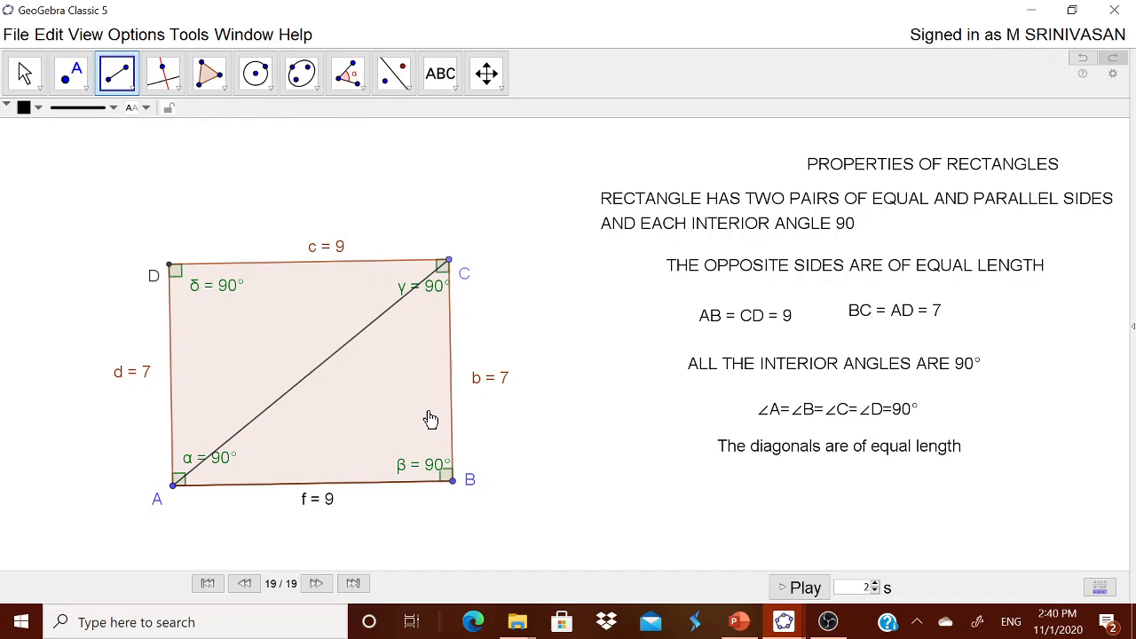
click(454, 482)
click(171, 266)
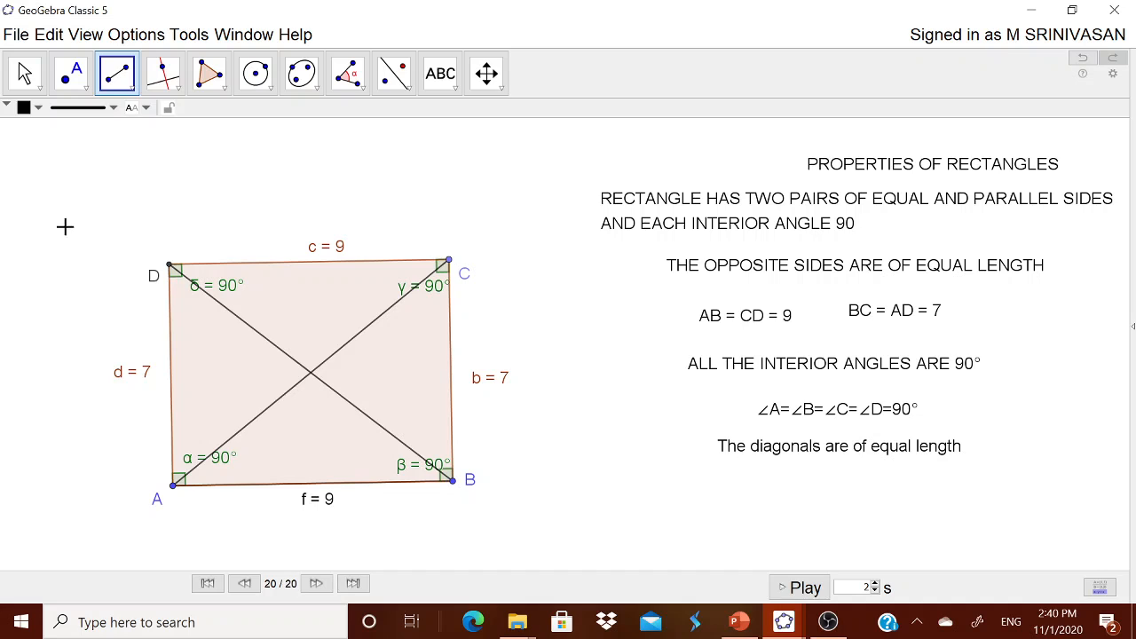
Show the label of diagonal AC as Name & Value
click(32, 84)
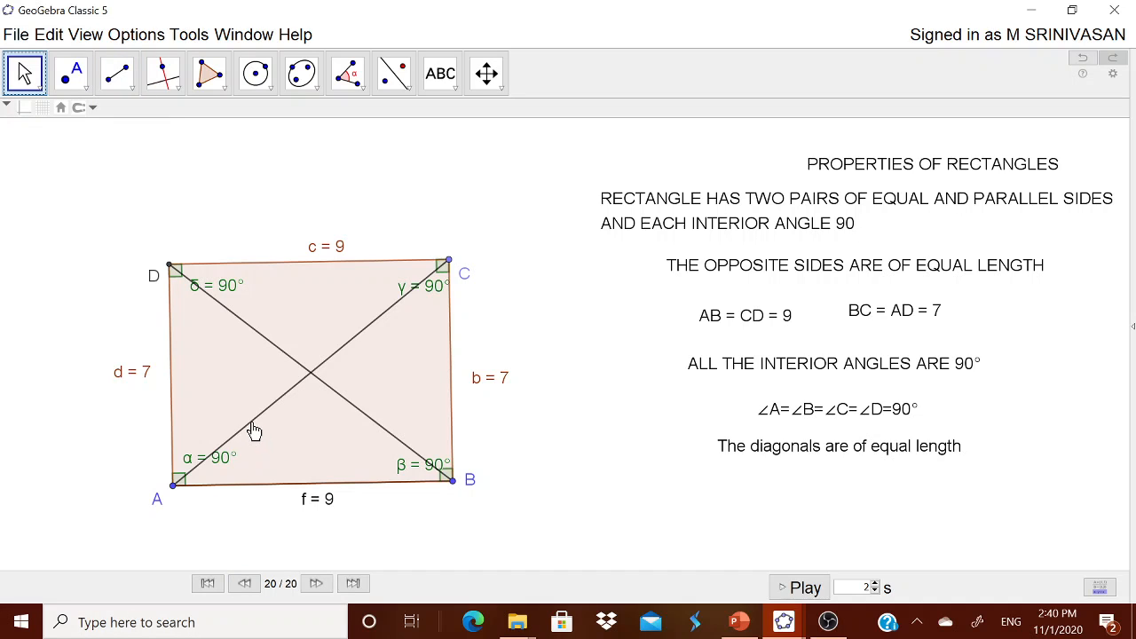
click(251, 423)
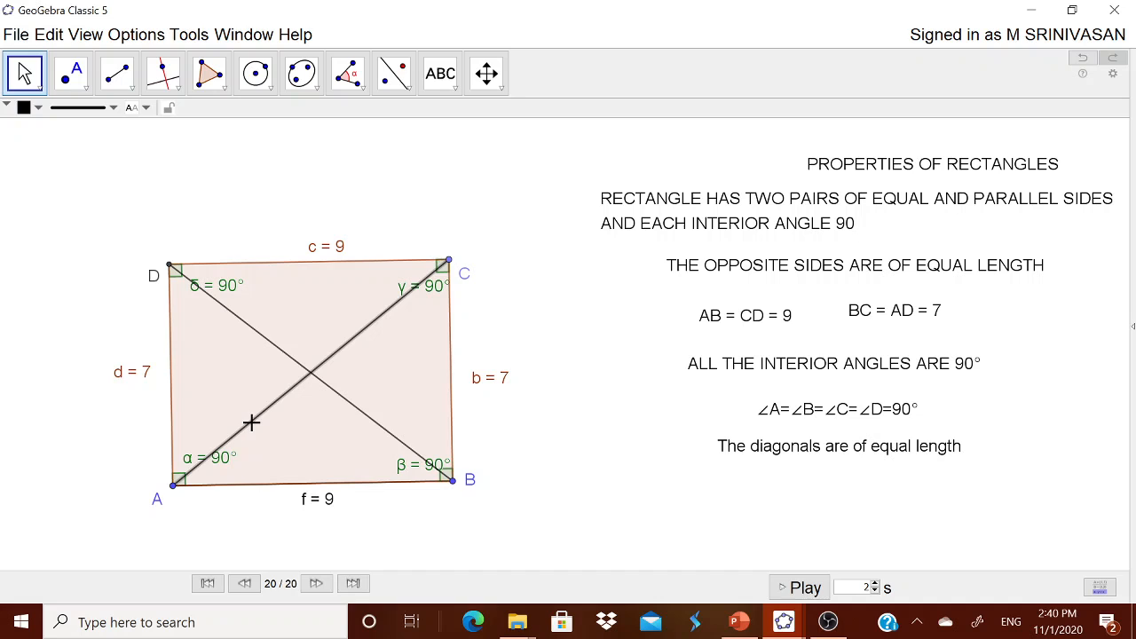
right_click(252, 424)
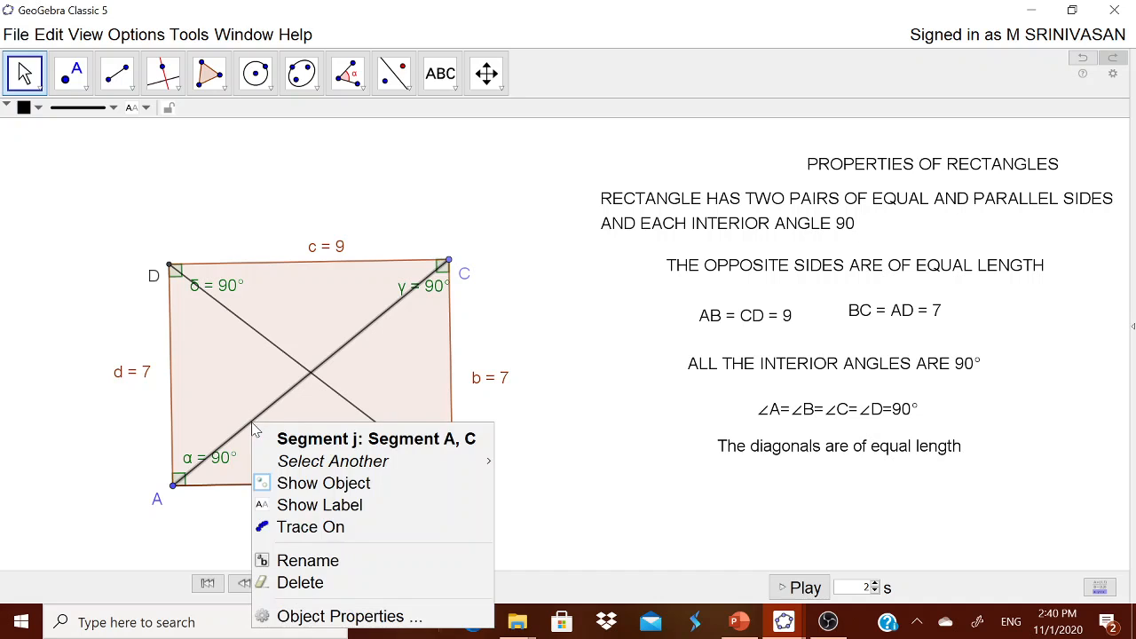
click(367, 617)
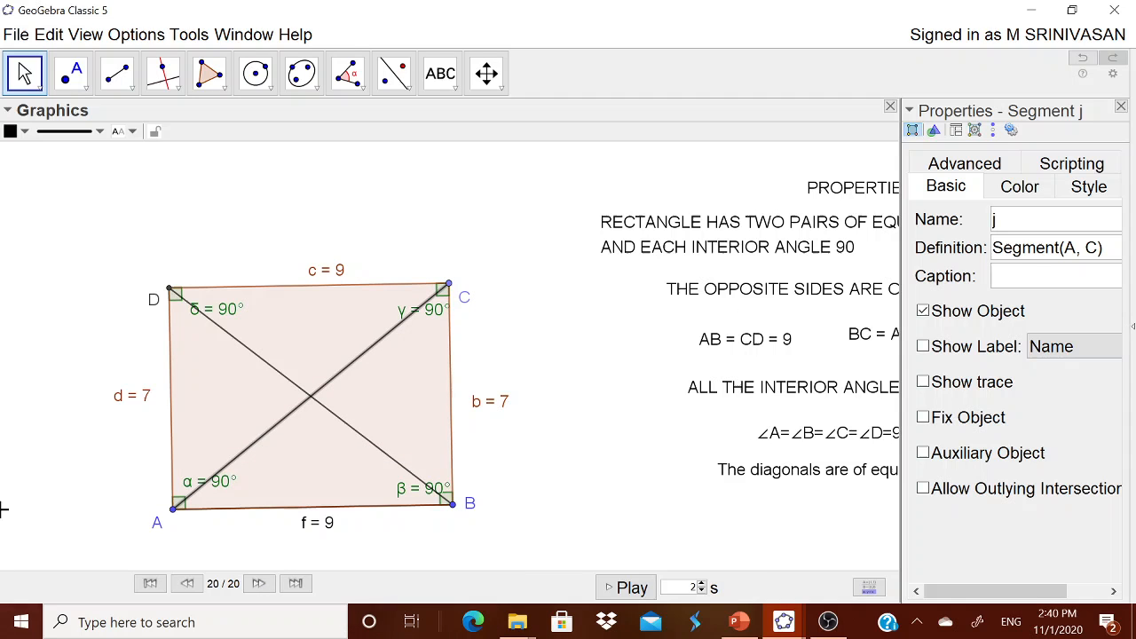
click(1079, 353)
click(1052, 394)
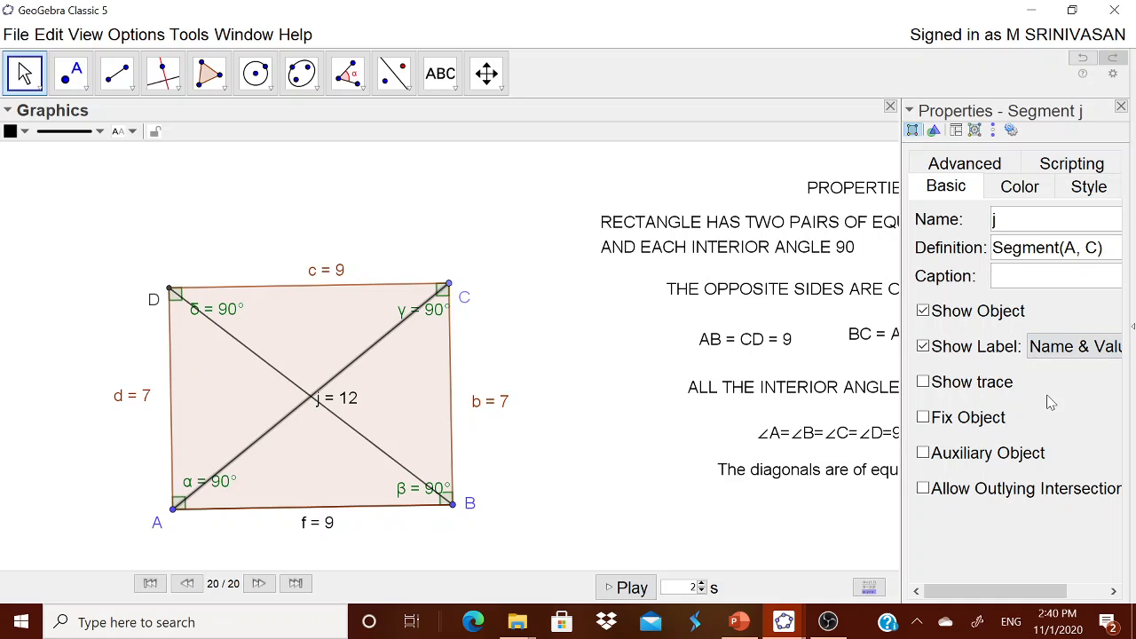
Show the label of diagonal BD as Name & Value
click(260, 360)
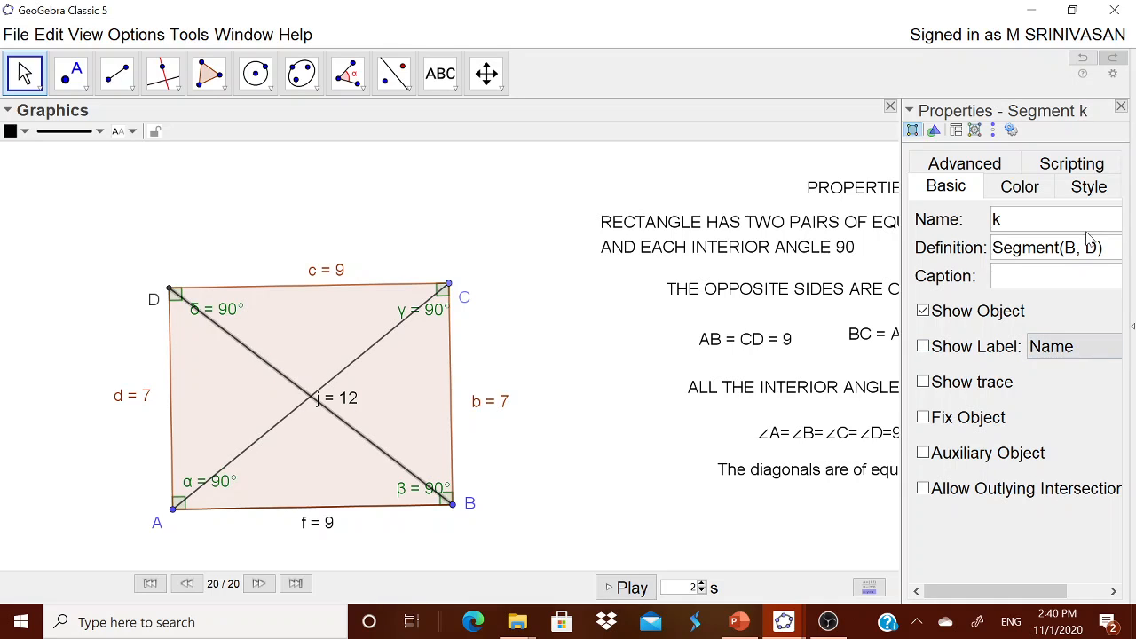
click(994, 347)
click(1074, 348)
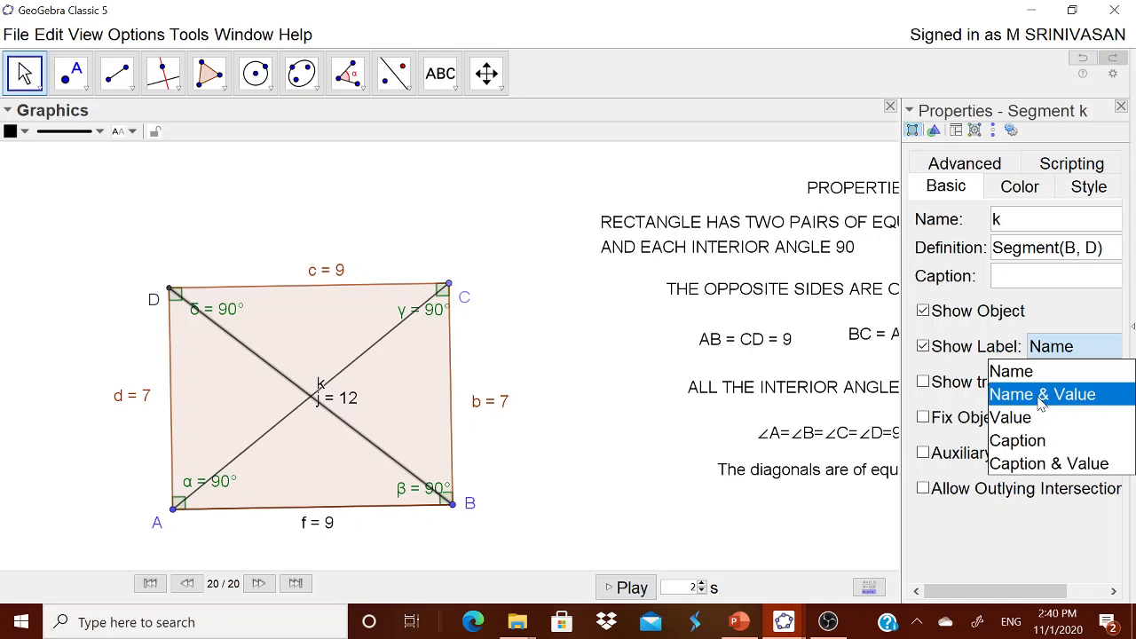
click(1041, 394)
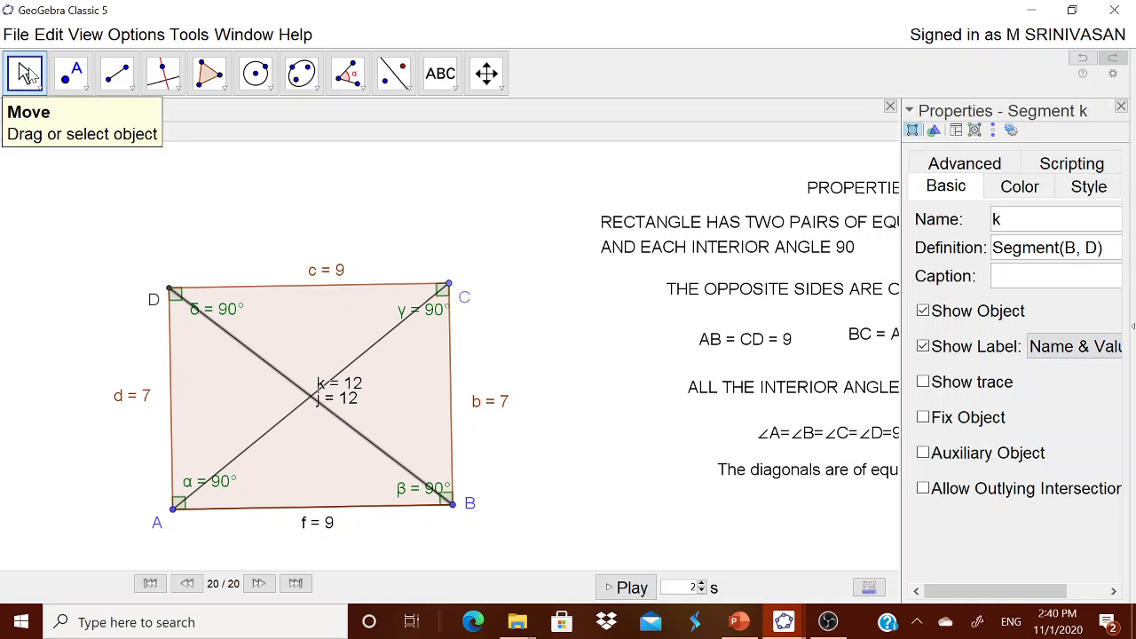
Separate the diagonal labels, placing k above the crossing and j below it, and close the object properties
drag(333, 390, 293, 366)
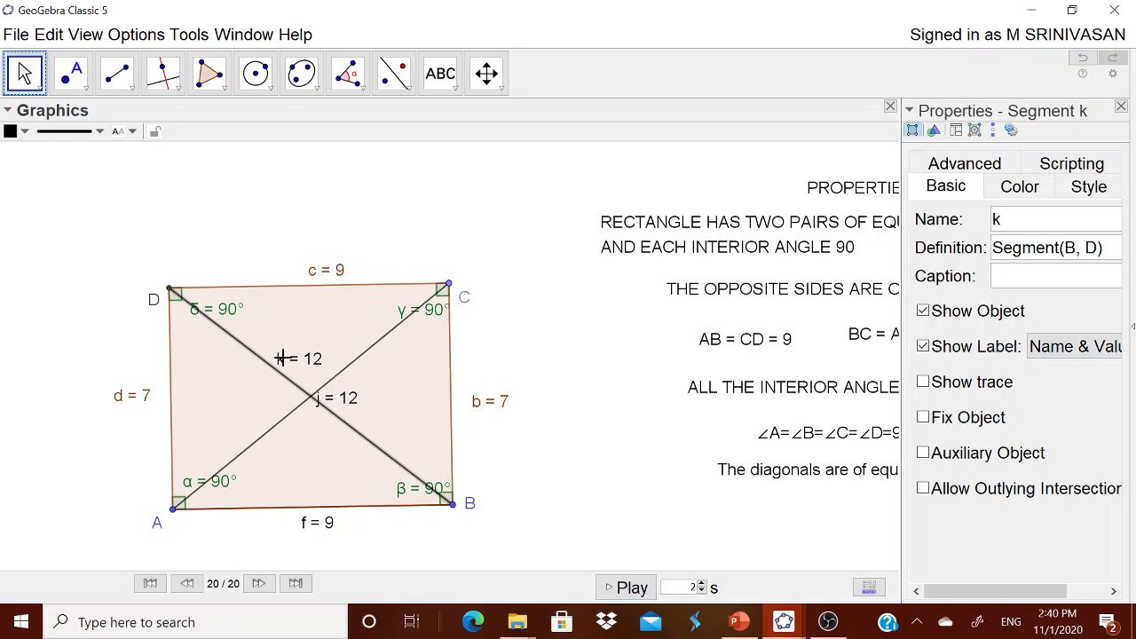
drag(349, 400, 336, 441)
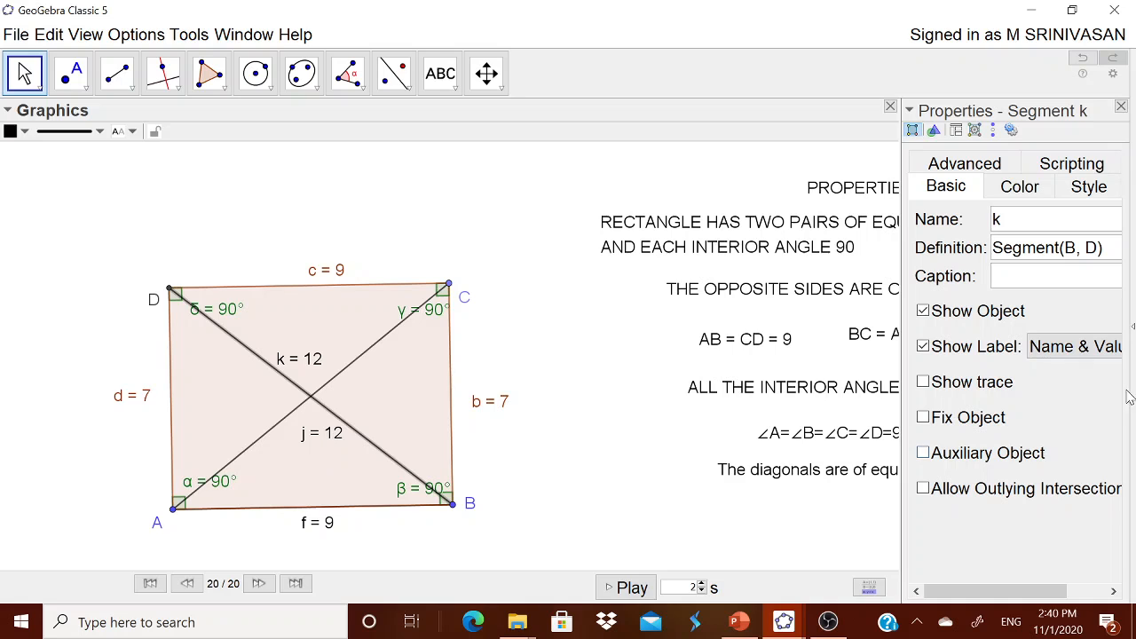
click(1122, 106)
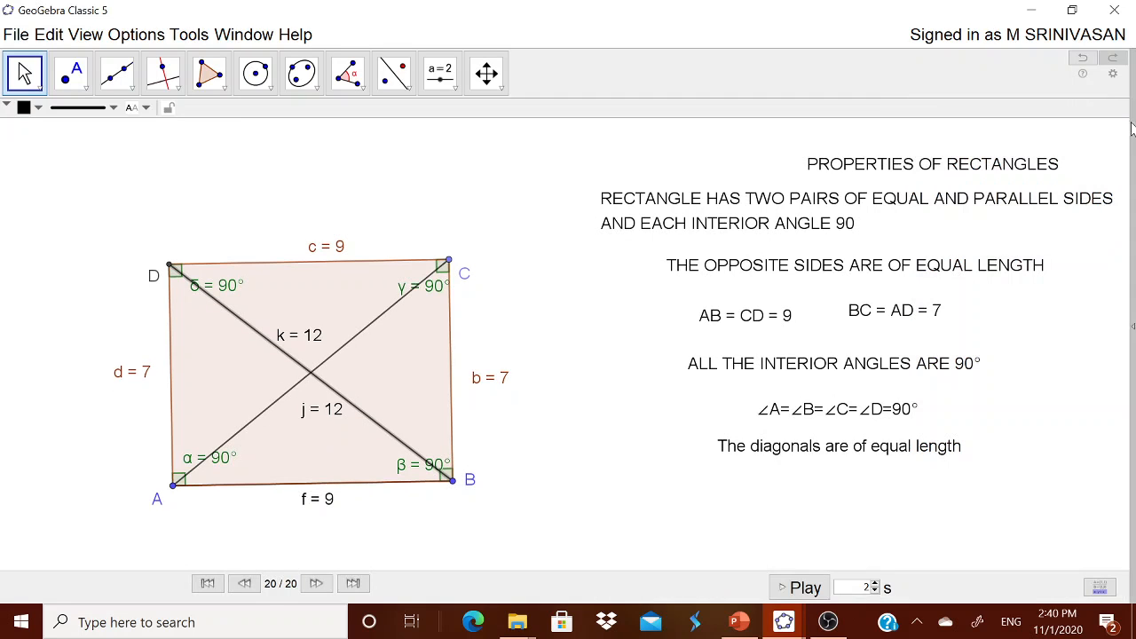
Add the text "AC = BD =" followed by the linked value of object k, and place it beside the diagonals statement
click(454, 89)
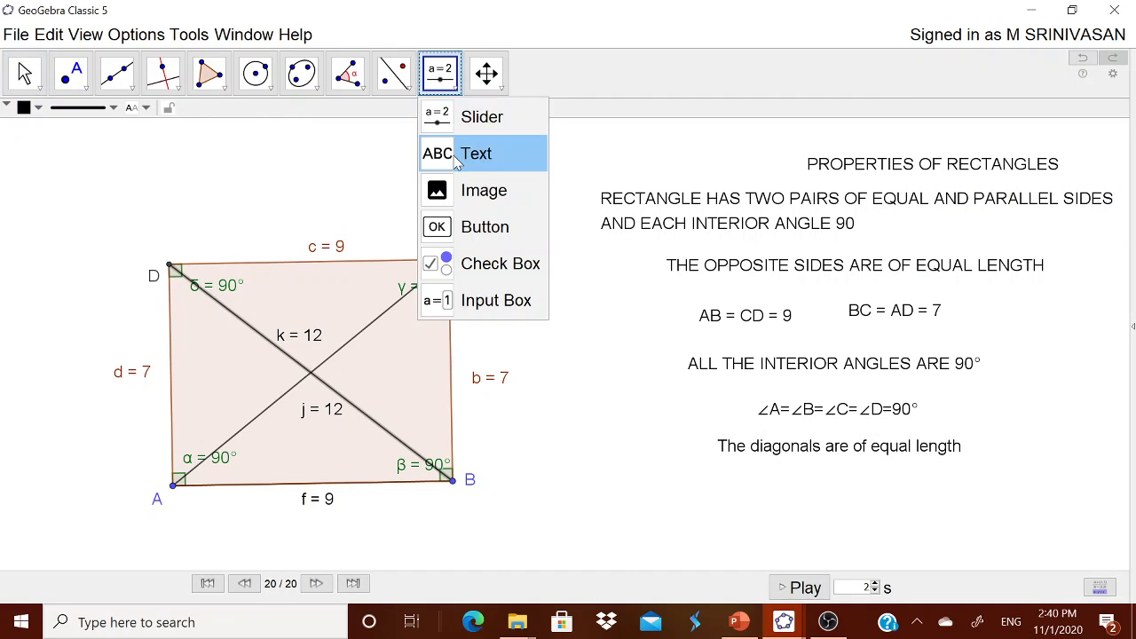
click(470, 152)
click(598, 467)
text(a)
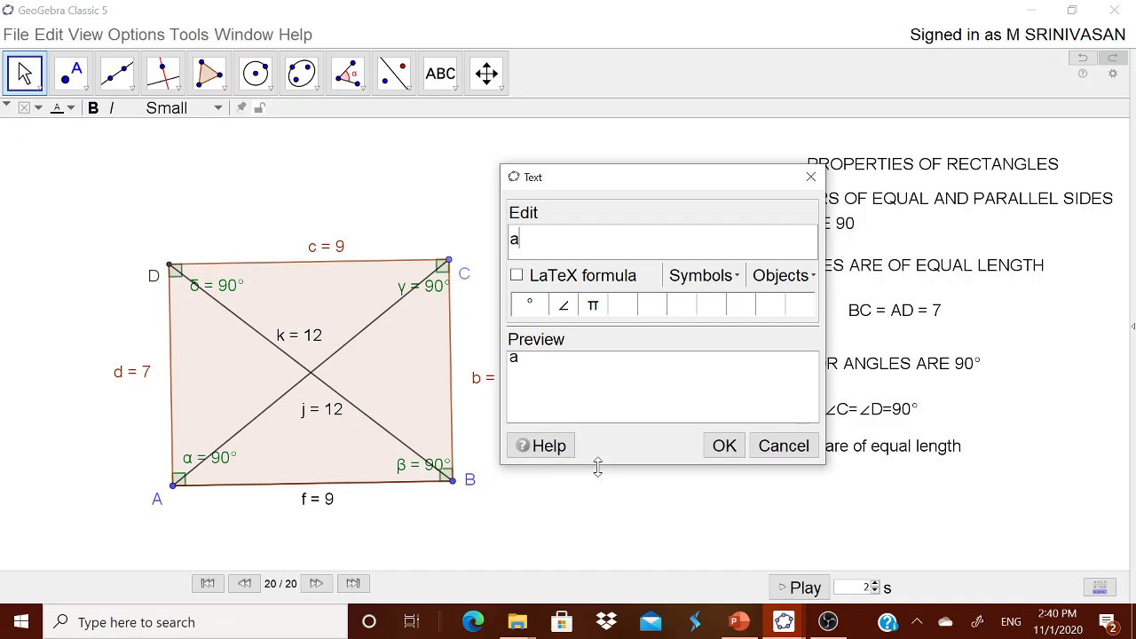
text(C = BD =)
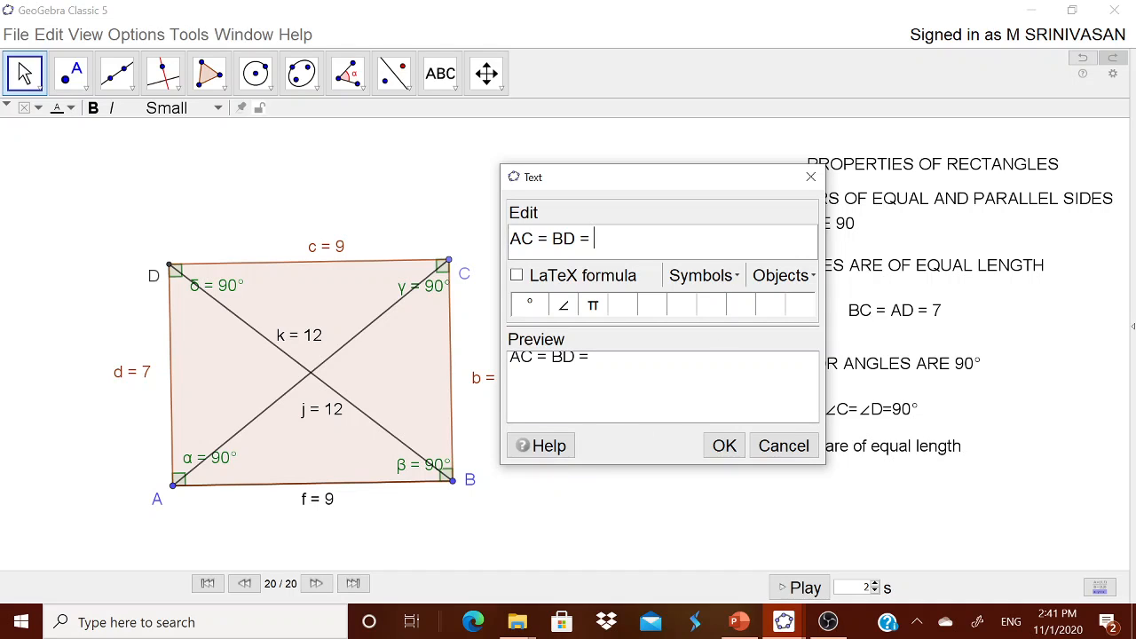
click(780, 277)
scroll(789, 432, down, 3)
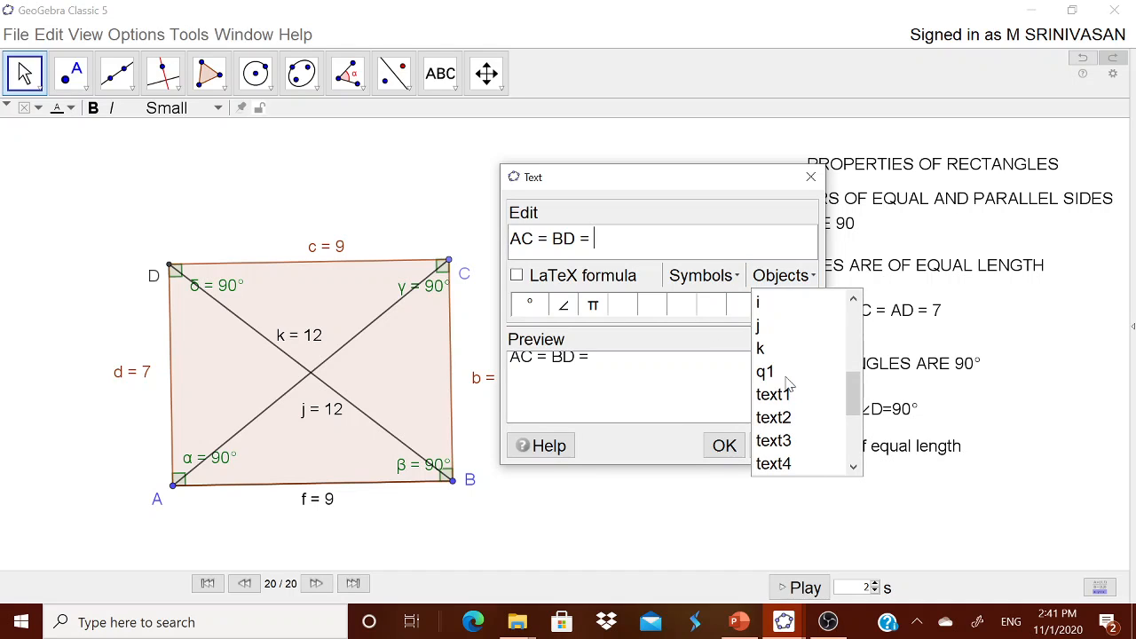
click(763, 350)
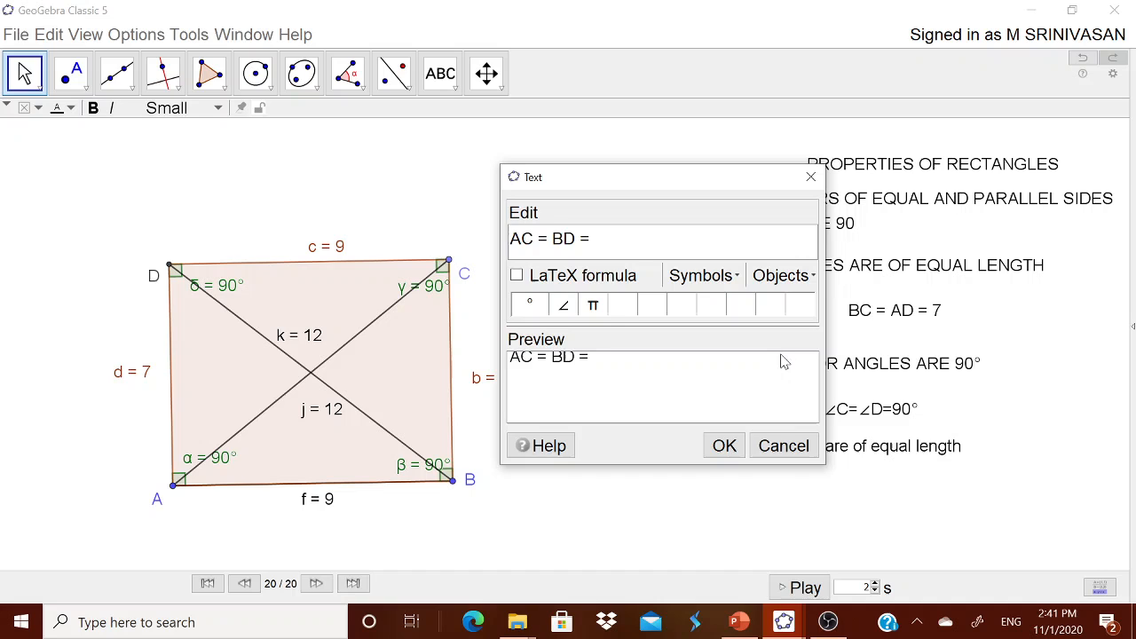
click(724, 446)
drag(679, 481, 1054, 450)
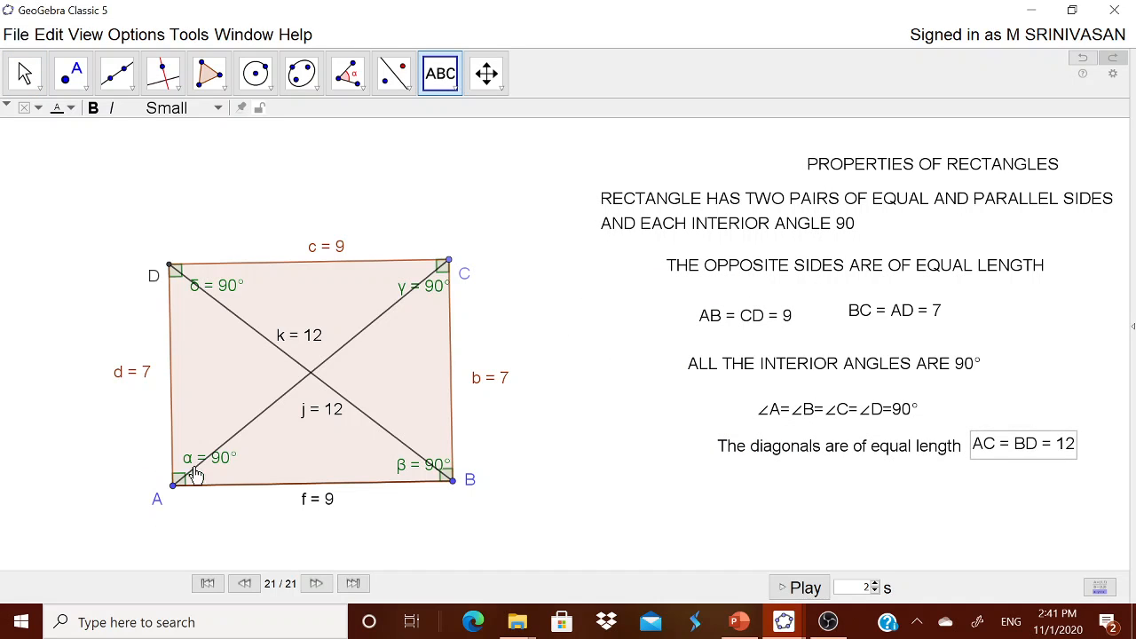
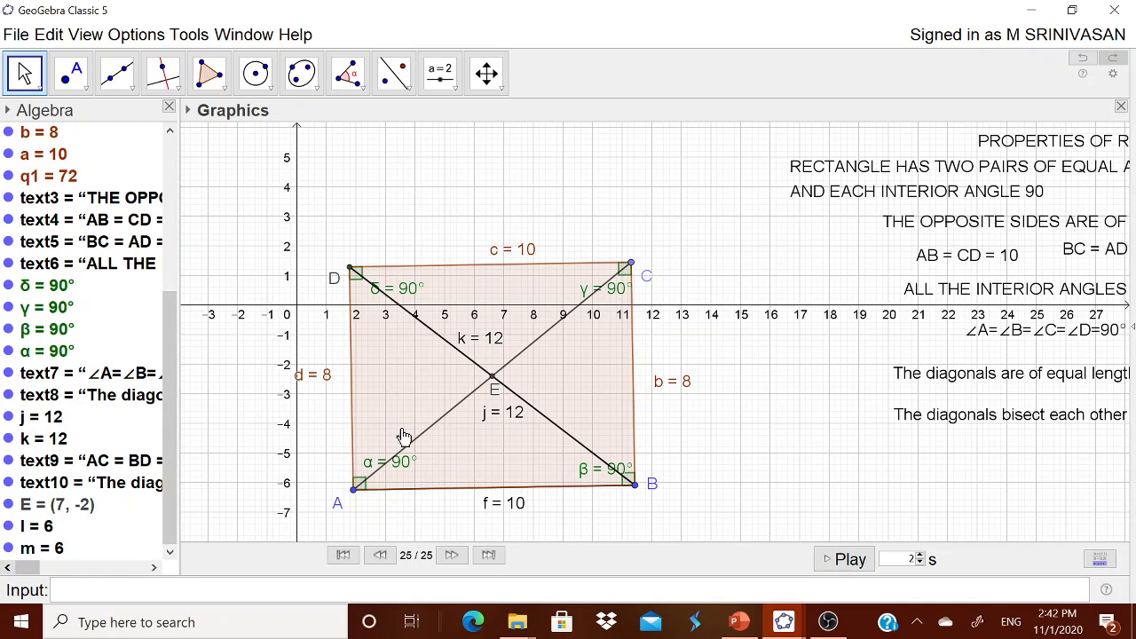
Show the label of segment DE as Value only
right_click(39, 529)
click(92, 621)
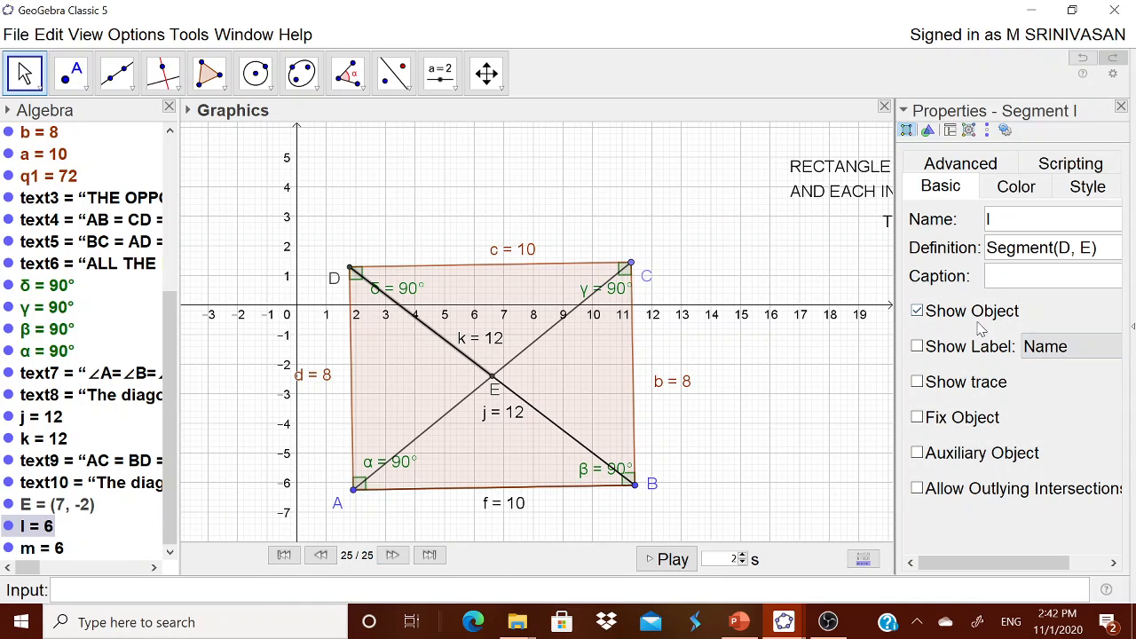
click(967, 346)
click(1064, 347)
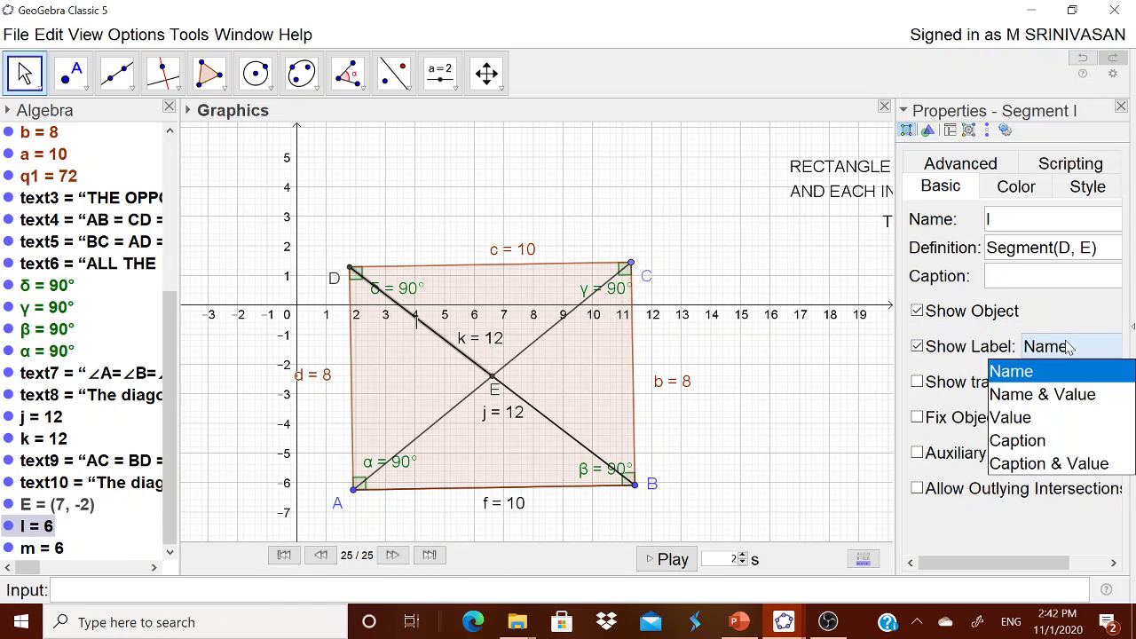
click(1032, 419)
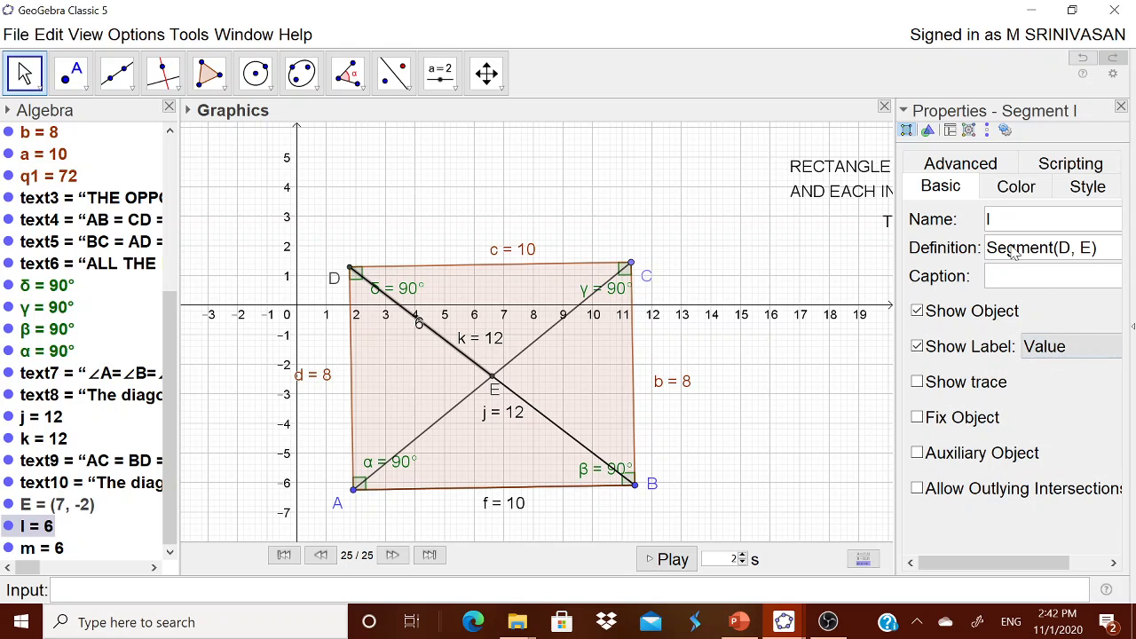
Colour segment DE red (255, 0, 51), set its line thickness to 7 and close the object properties
click(1023, 197)
click(985, 216)
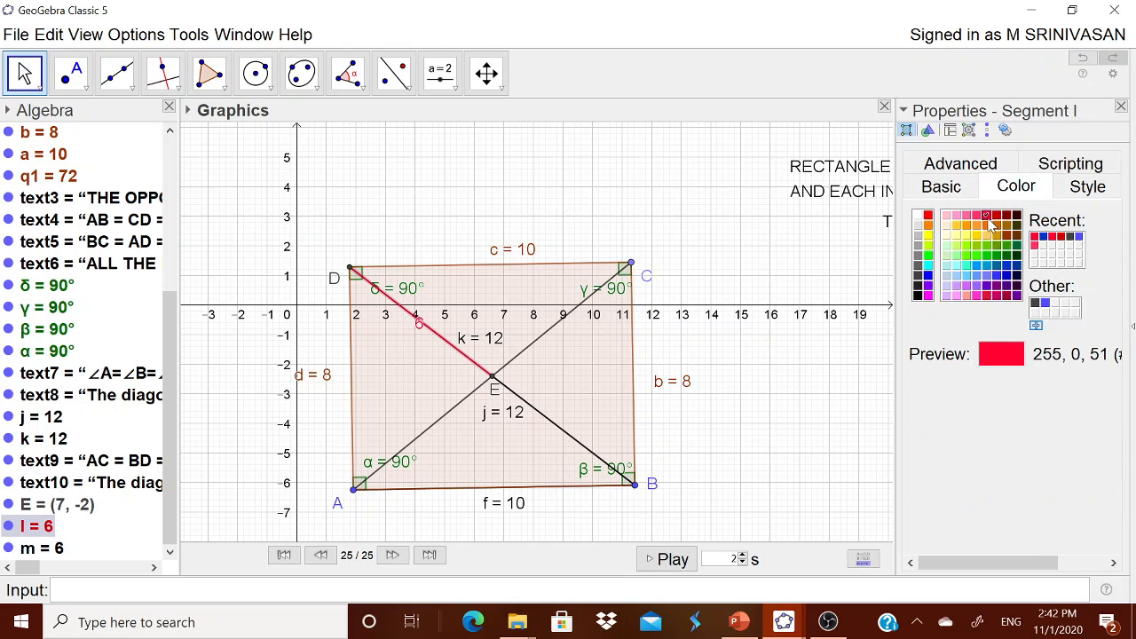
click(1079, 192)
drag(954, 241, 971, 241)
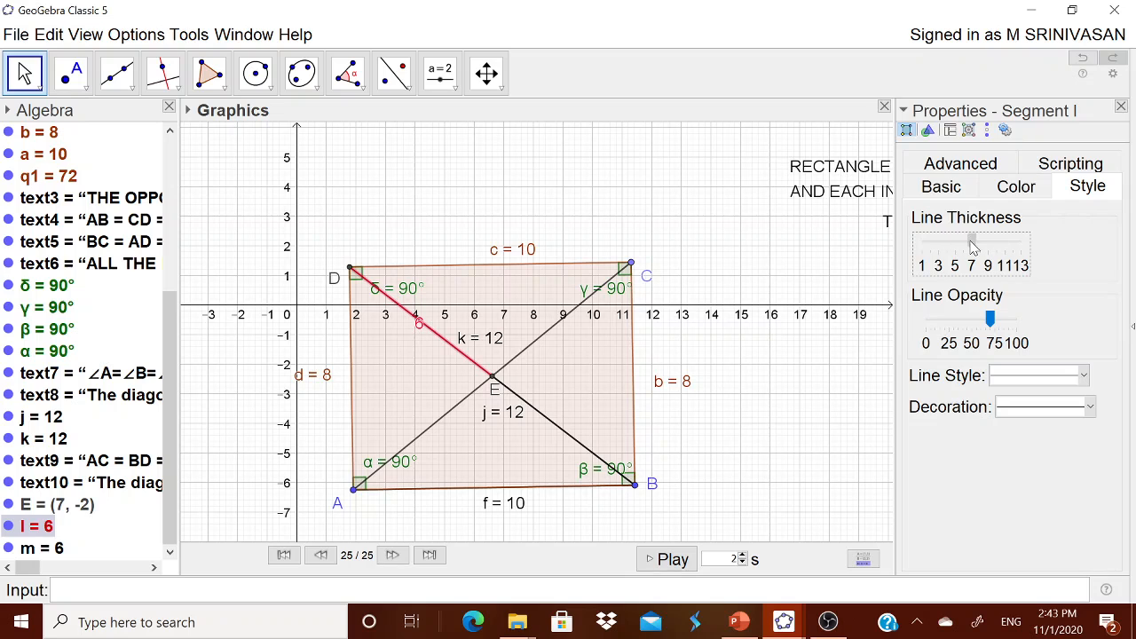
click(1120, 106)
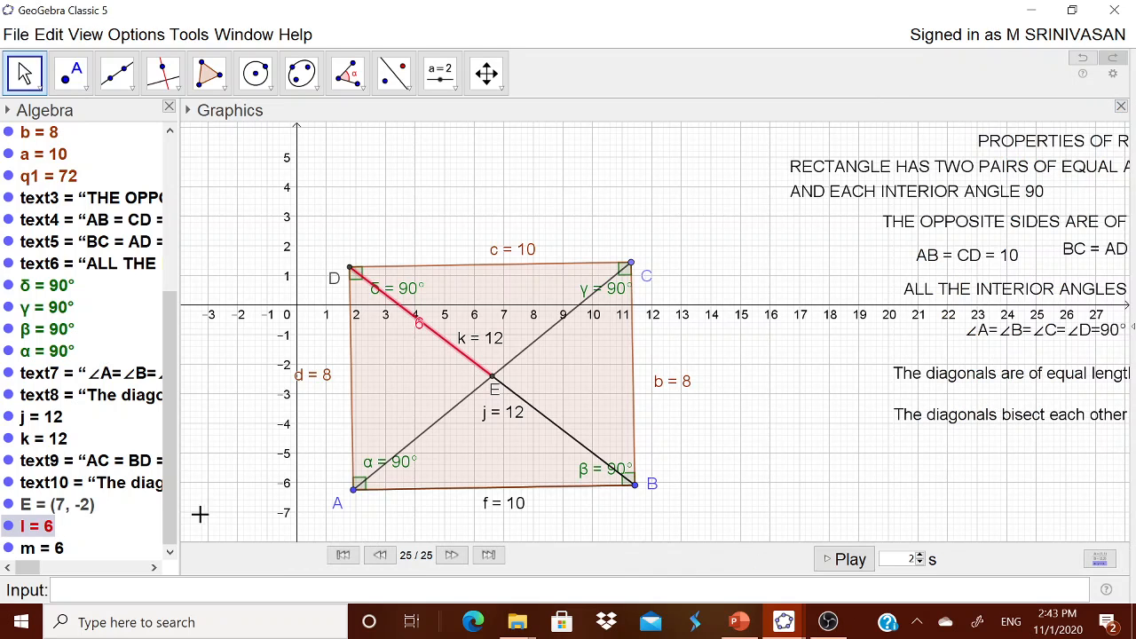
Colour segment BE dark red (204, 0, 0) and increase its line thickness
right_click(59, 556)
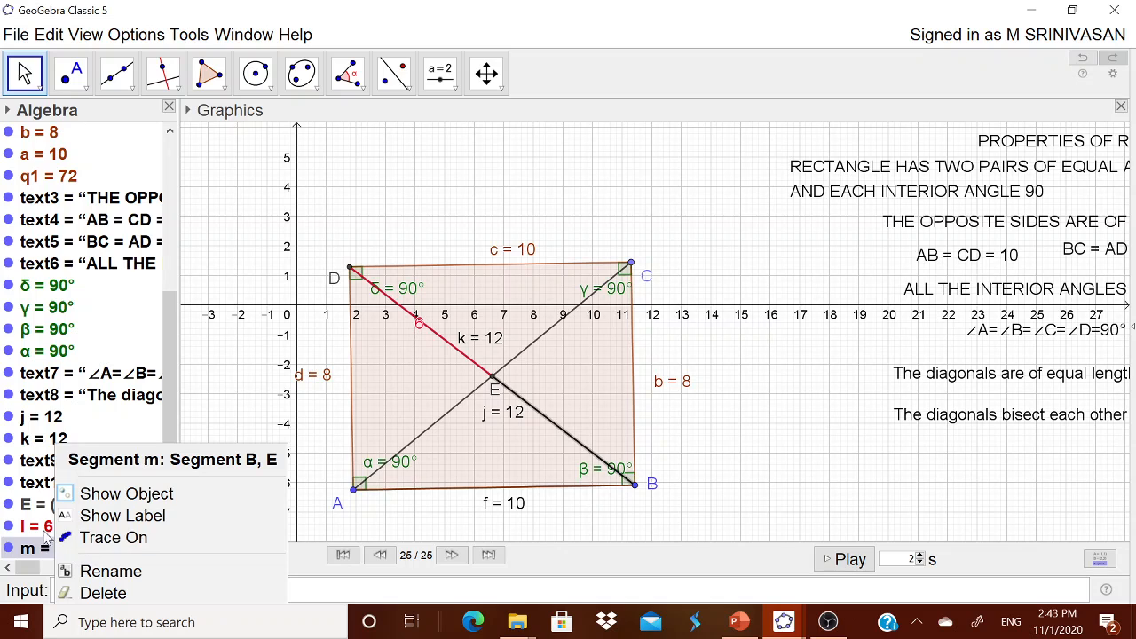
click(46, 552)
right_click(46, 552)
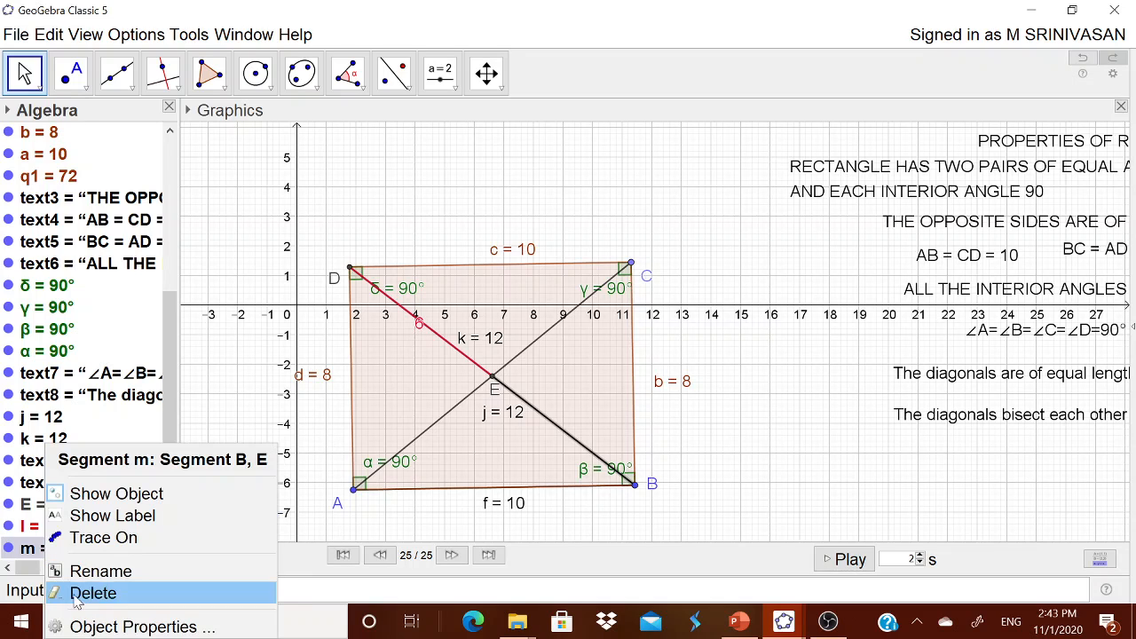
click(84, 627)
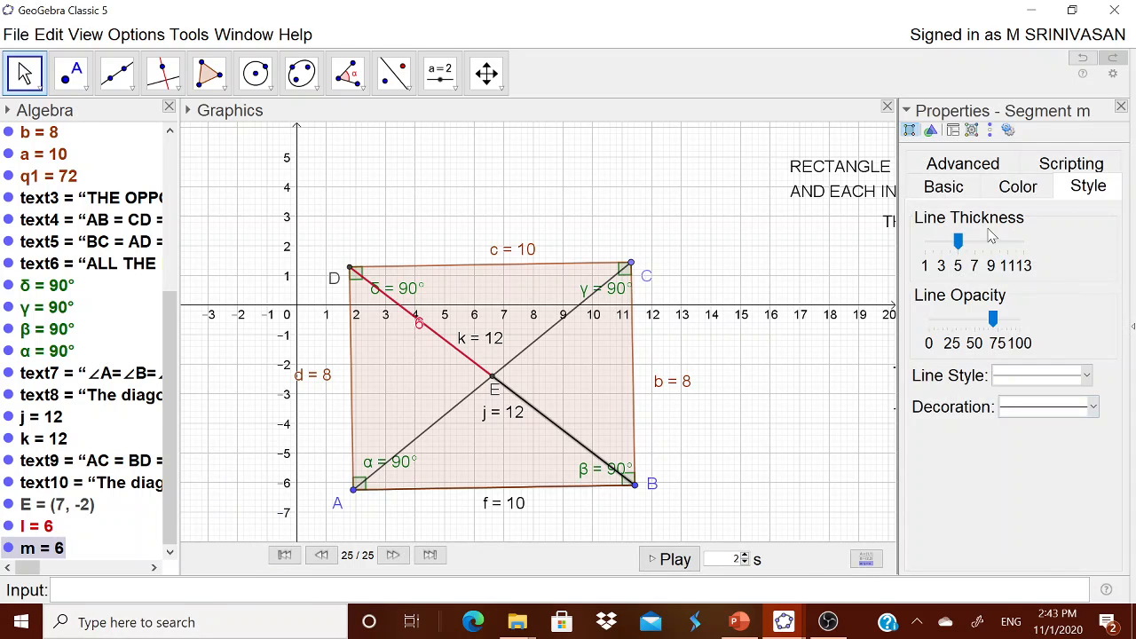
click(1019, 188)
click(998, 215)
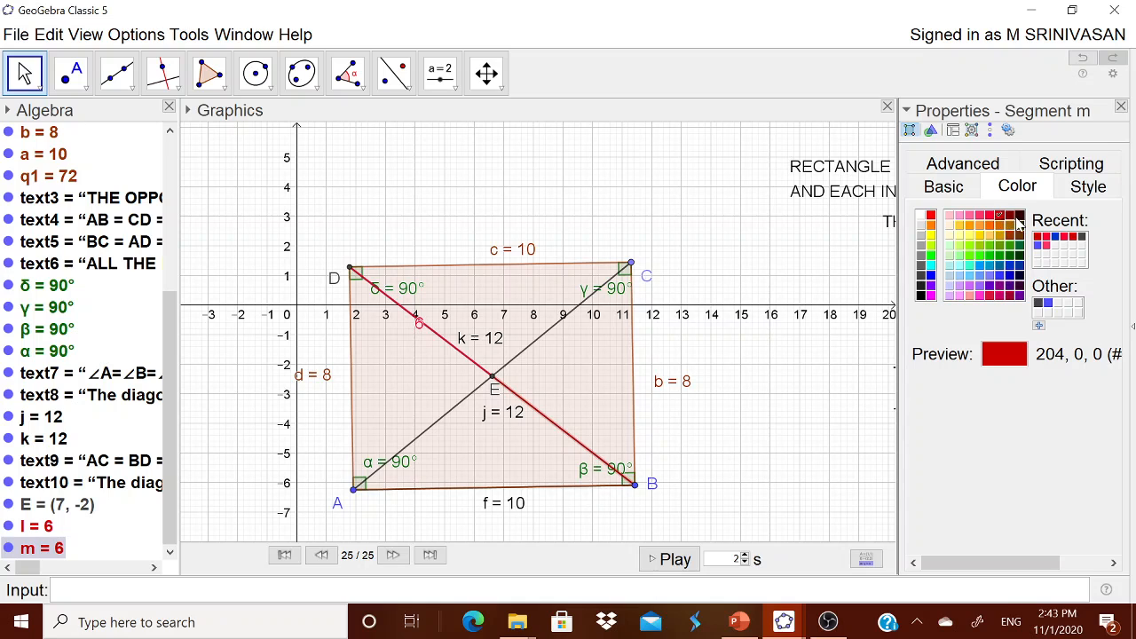
click(1086, 187)
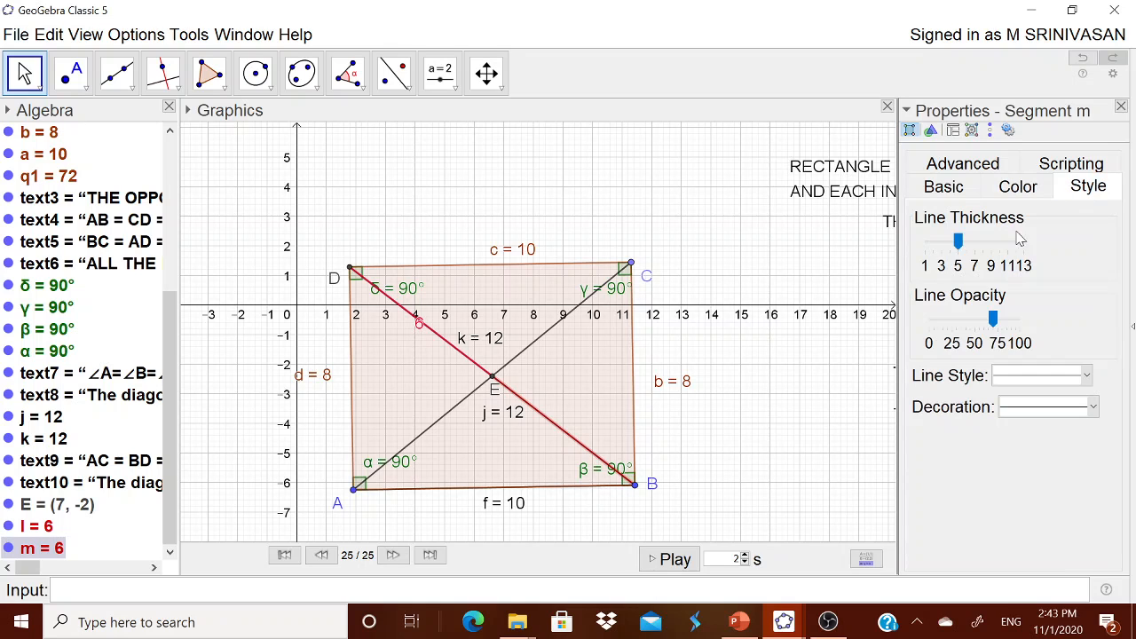
drag(972, 248, 986, 245)
Show the label of segment BE as Value only and close the object properties
click(951, 190)
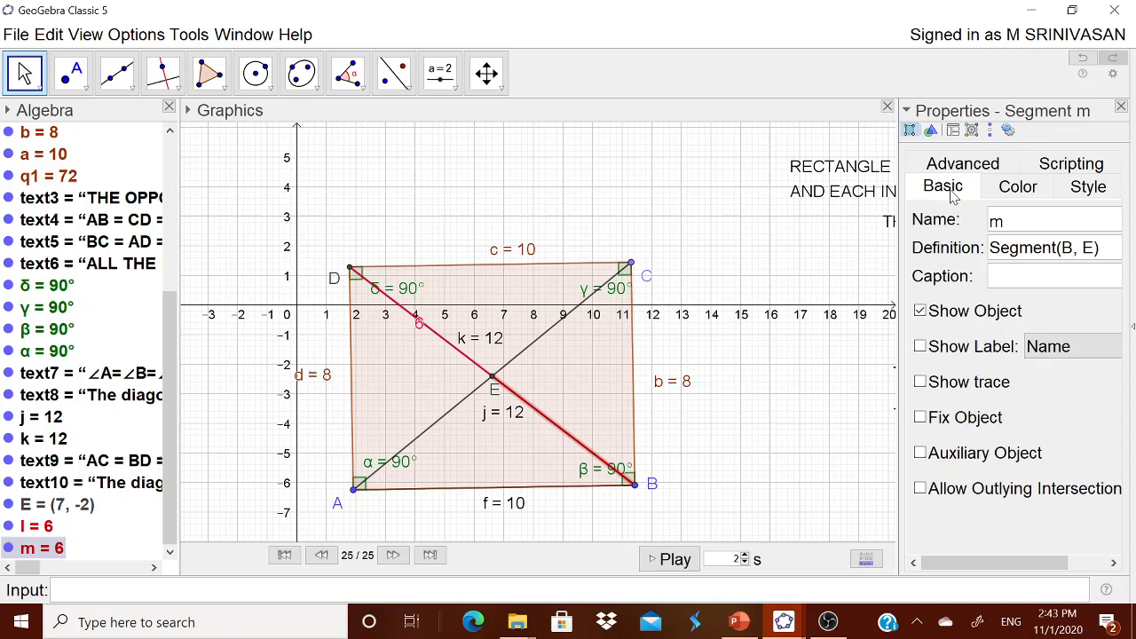
click(967, 347)
click(1060, 346)
click(1016, 426)
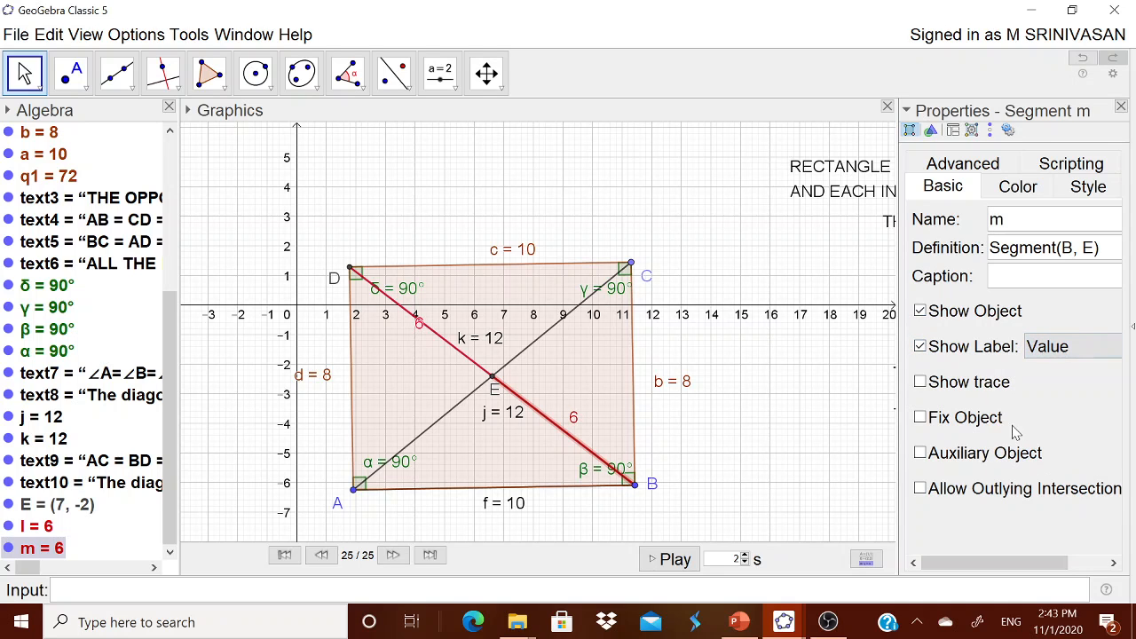
click(1122, 107)
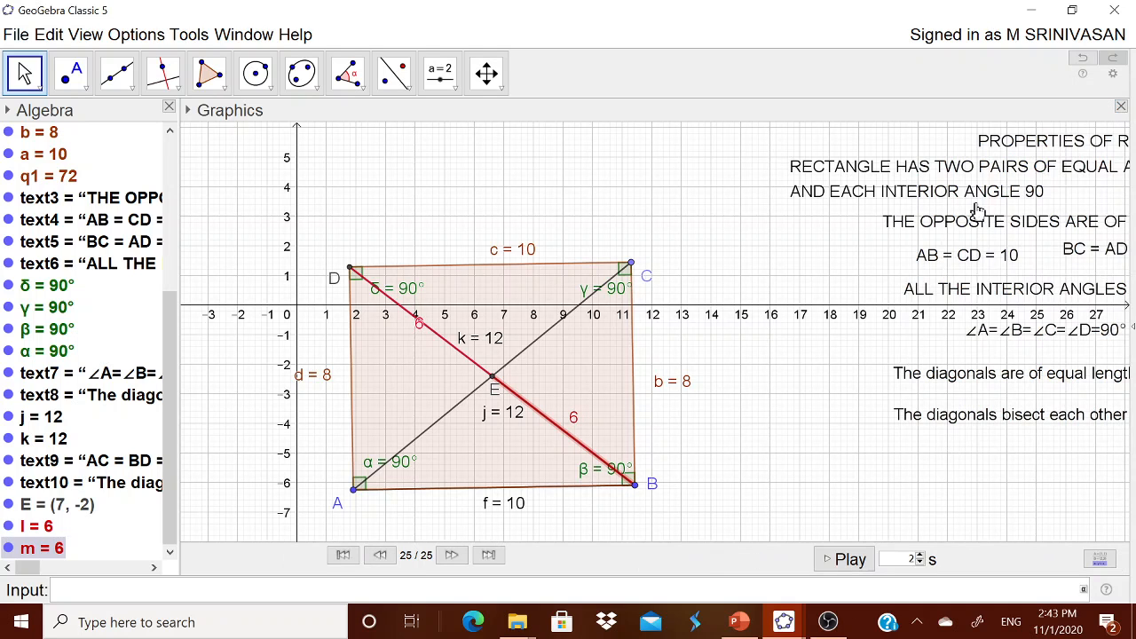
Hide the Algebra view, axes and grid, and move vertex B slightly outward to enlarge the rectangle
click(169, 106)
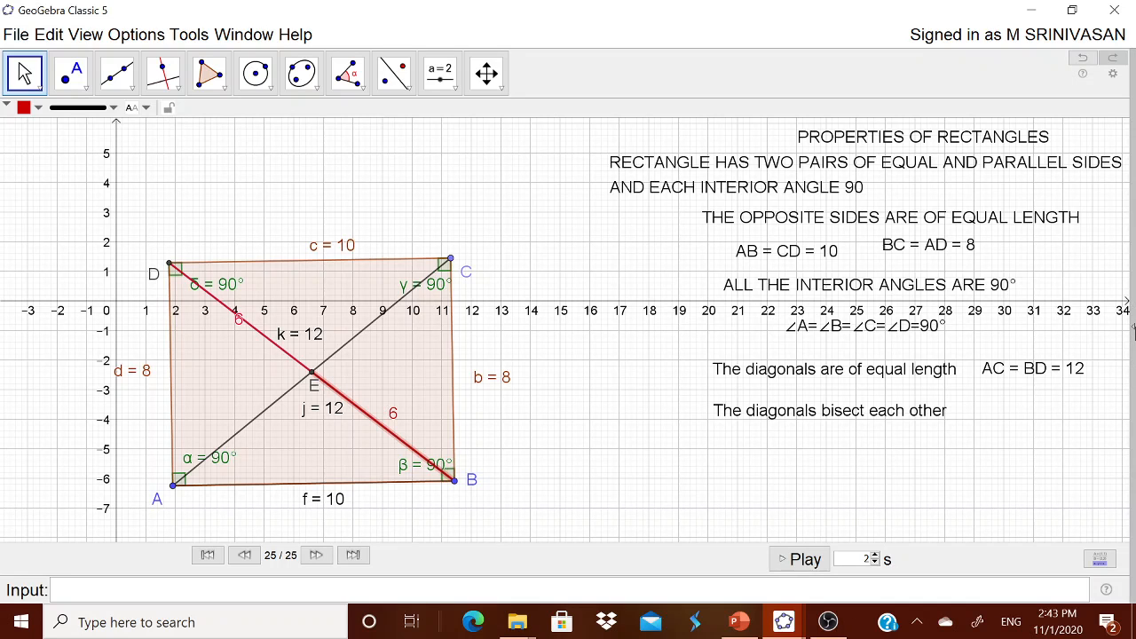
mouse_move(1131, 330)
click(1002, 319)
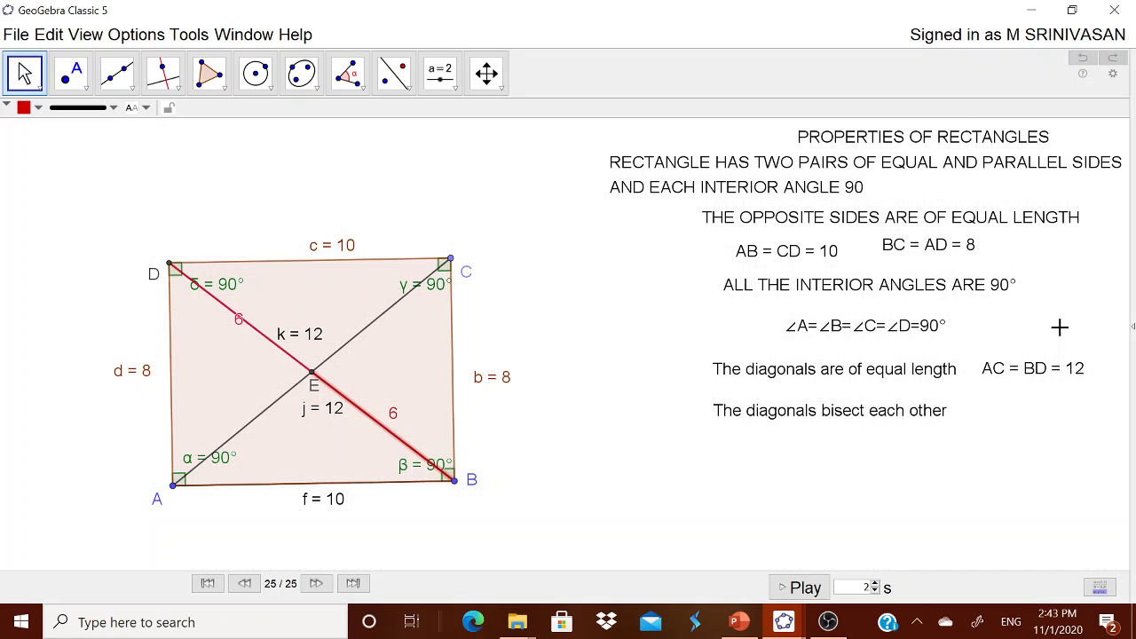
mouse_move(451, 483)
mouse_down()
mouse_move(476, 517)
mouse_move(530, 524)
mouse_move(550, 500)
mouse_move(465, 493)
mouse_up()
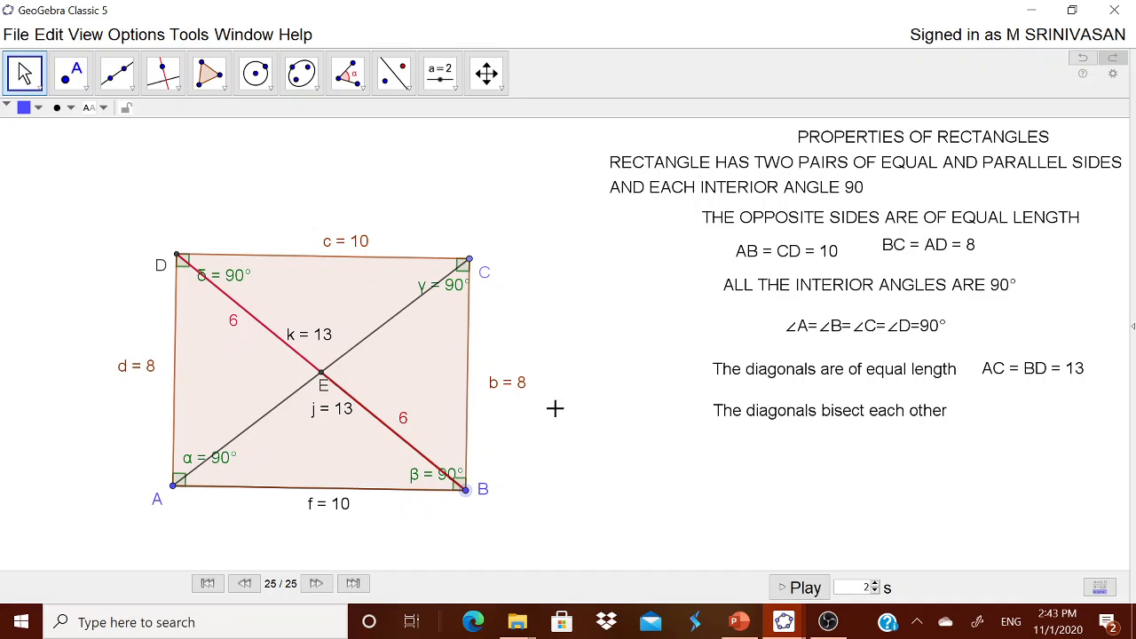
Add the text "BE = DE =" followed by the linked value of object l, and place it beside the bisecting diagonals statement
click(440, 74)
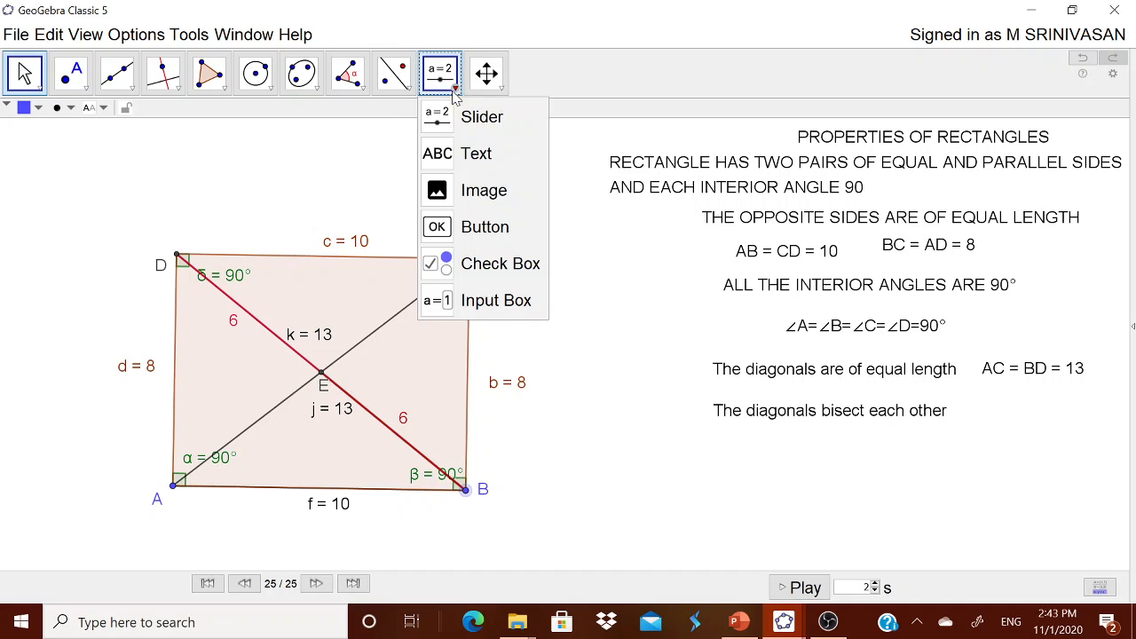
click(462, 223)
click(611, 448)
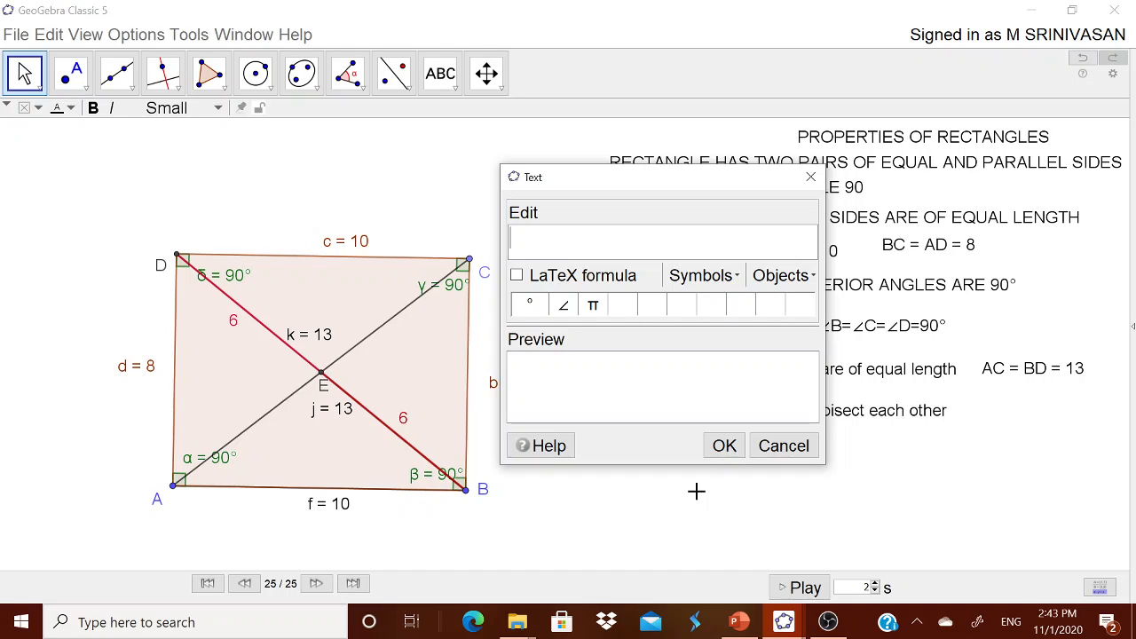
text(BE = DE =)
click(803, 277)
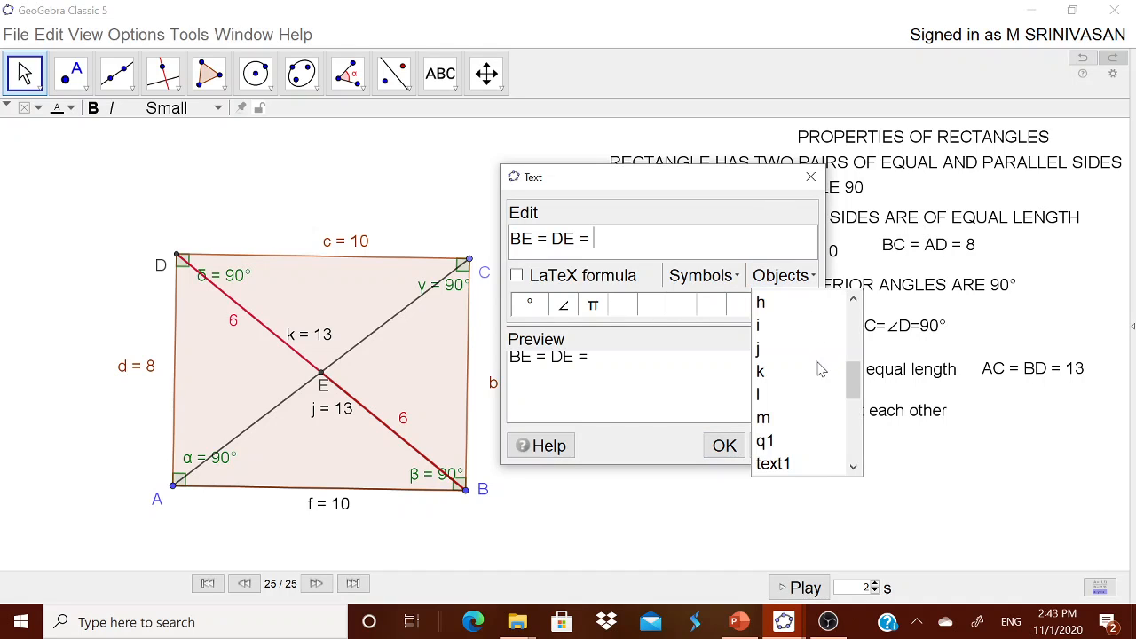
click(775, 394)
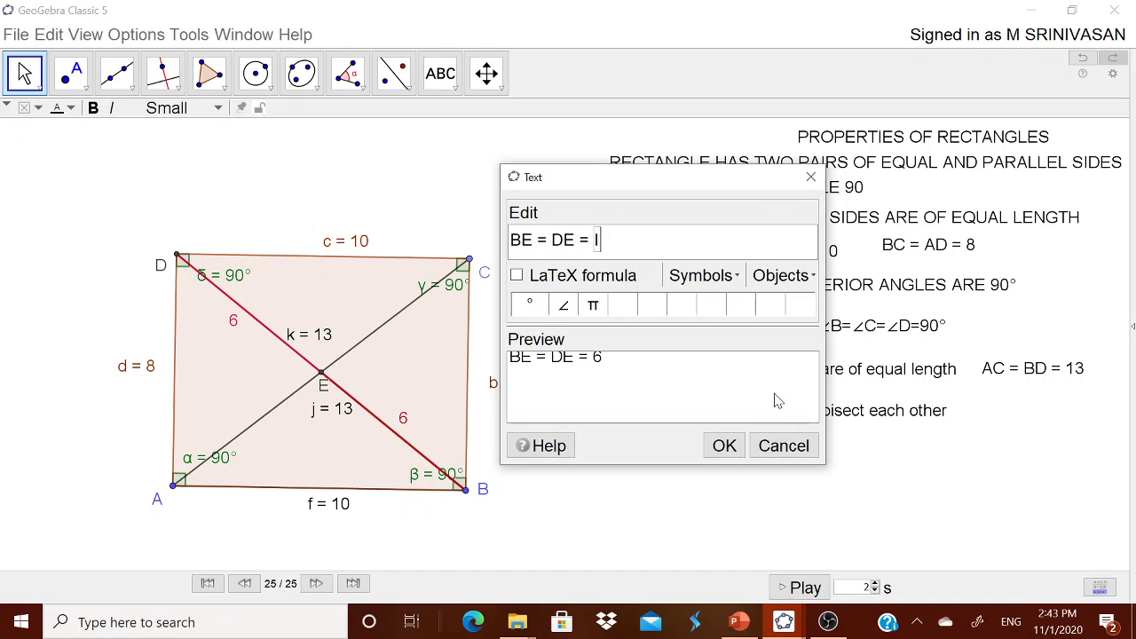
click(729, 447)
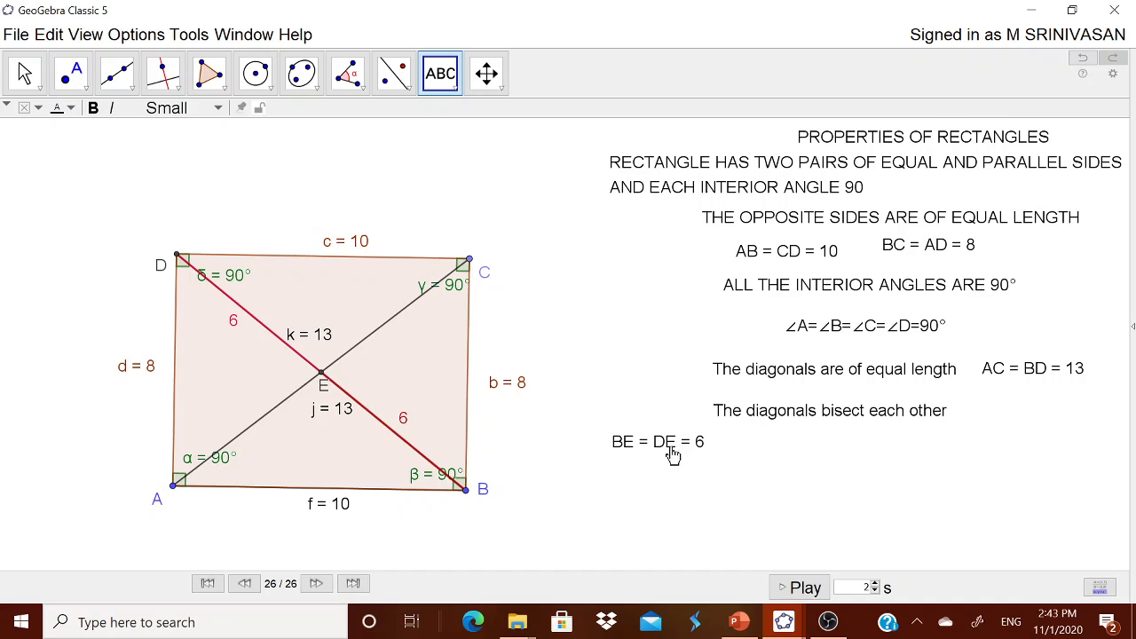
drag(672, 456, 1055, 417)
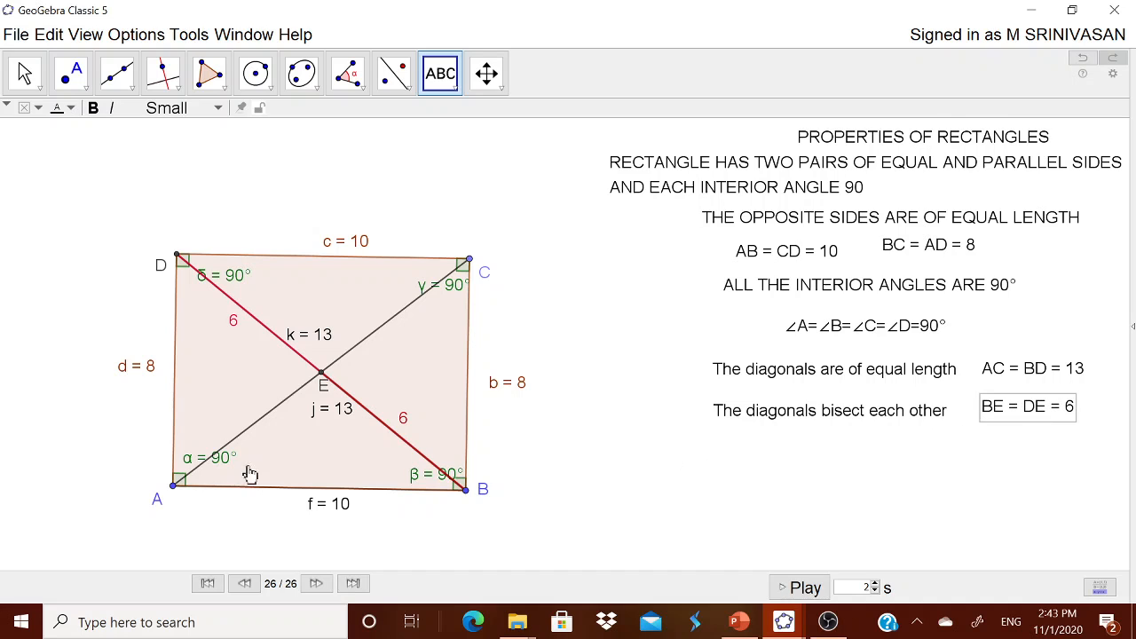
Add the text "AREA = AB × BC" and place it below the bisecting diagonals statement
click(444, 82)
click(553, 480)
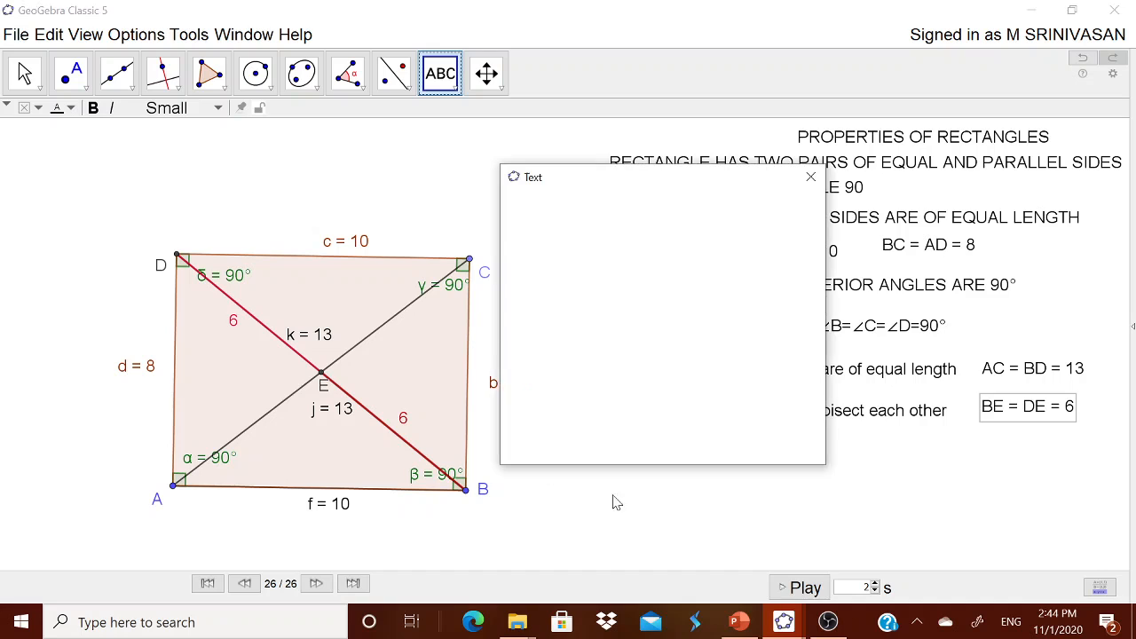
text(AREA)
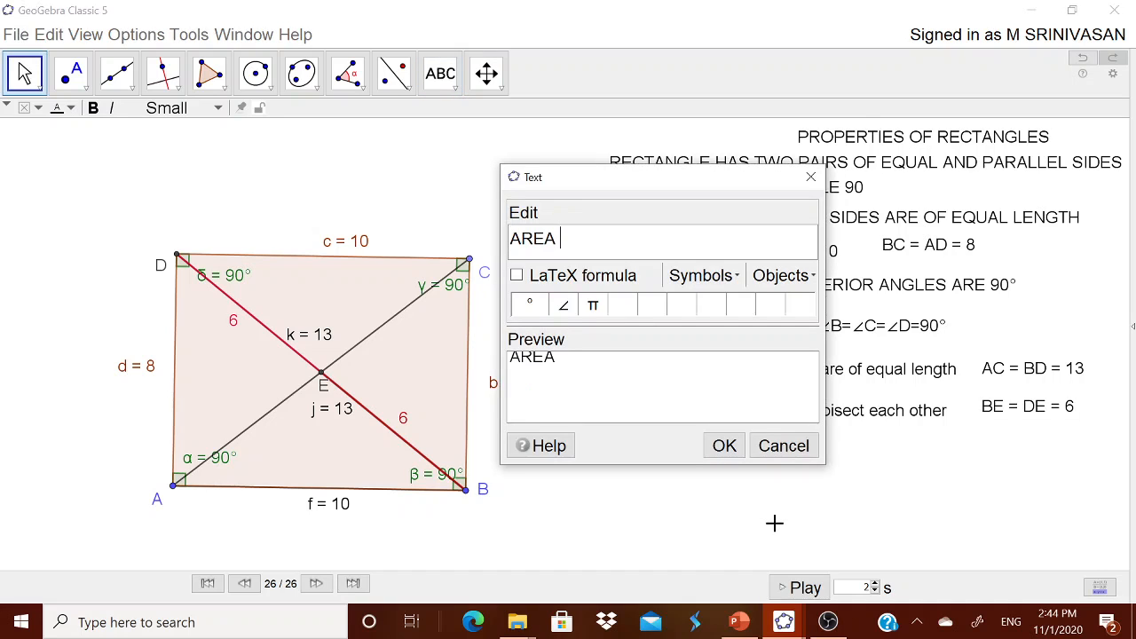
text( = AB)
click(727, 278)
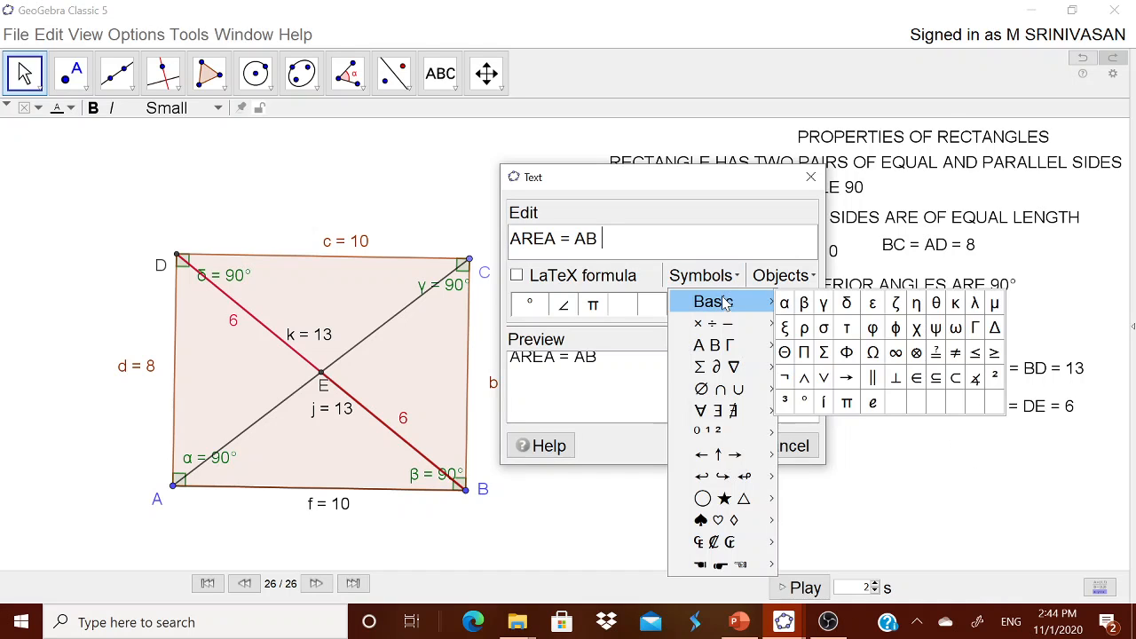
mouse_move(723, 331)
click(784, 325)
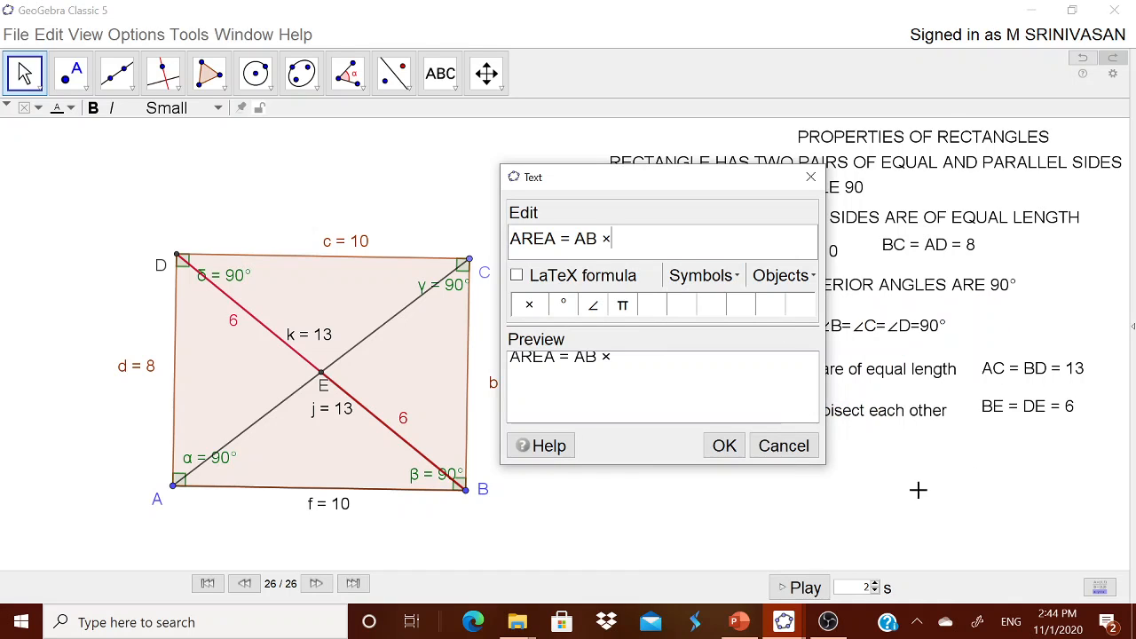
text(BC)
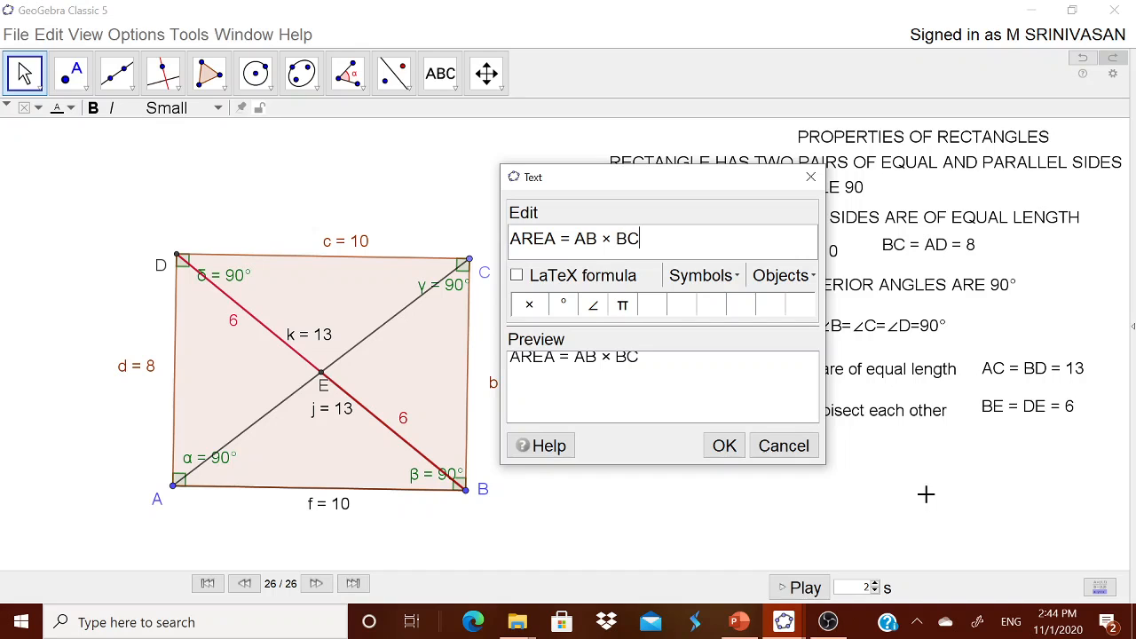
click(724, 445)
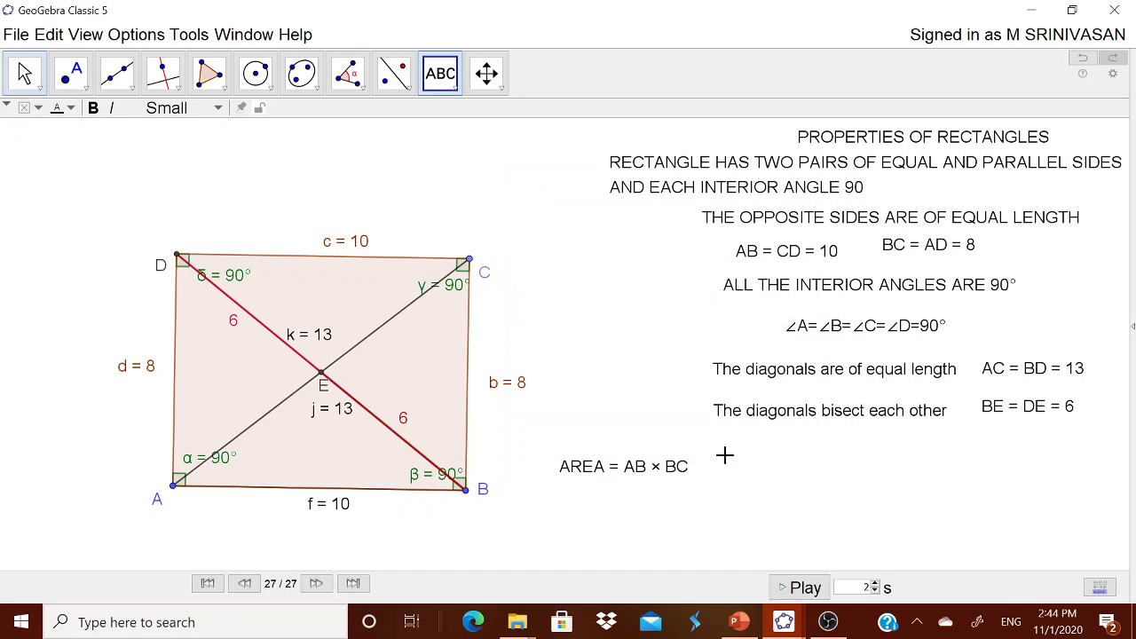
drag(677, 479, 923, 464)
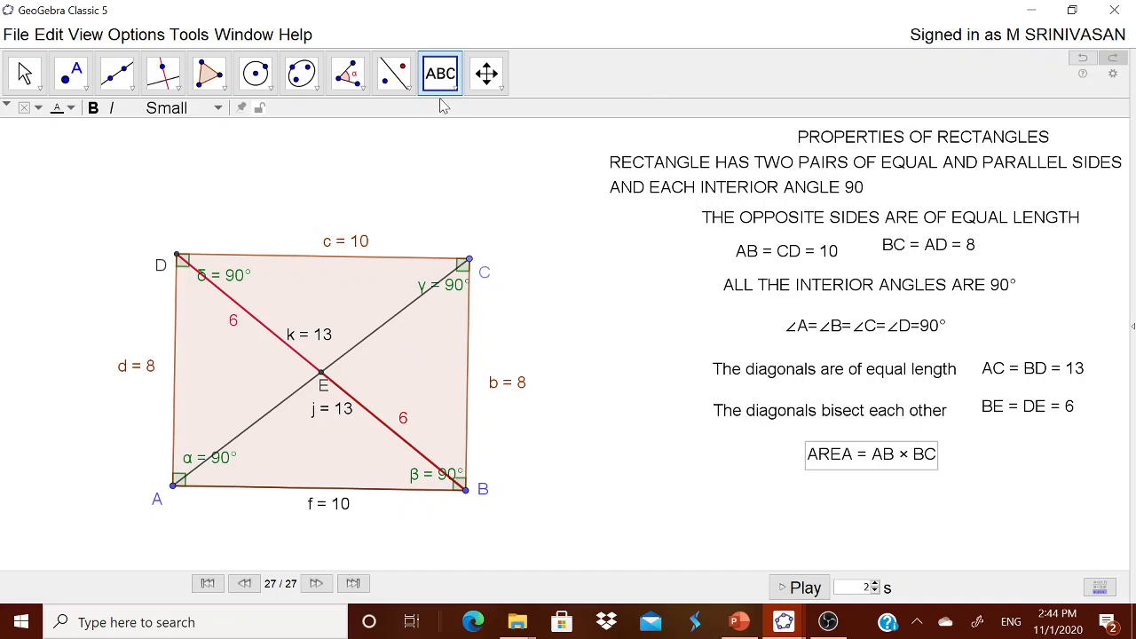
Add the text "AREA =" with the linked values of f and b separated by ×, and place it below "AREA = AB × BC"
click(614, 404)
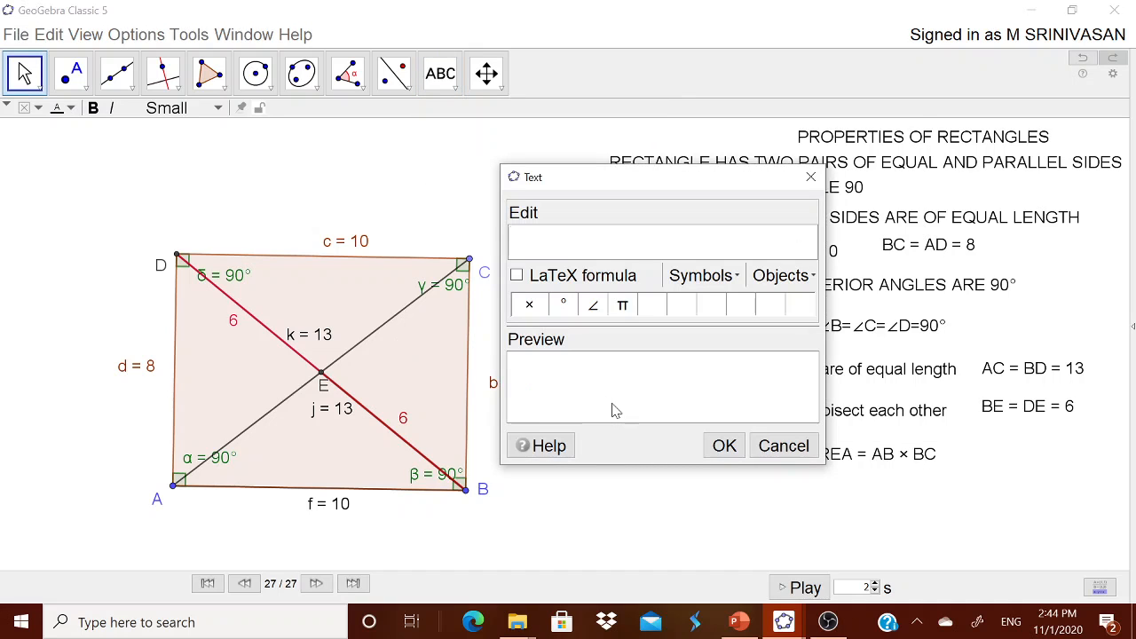
text(AREA =)
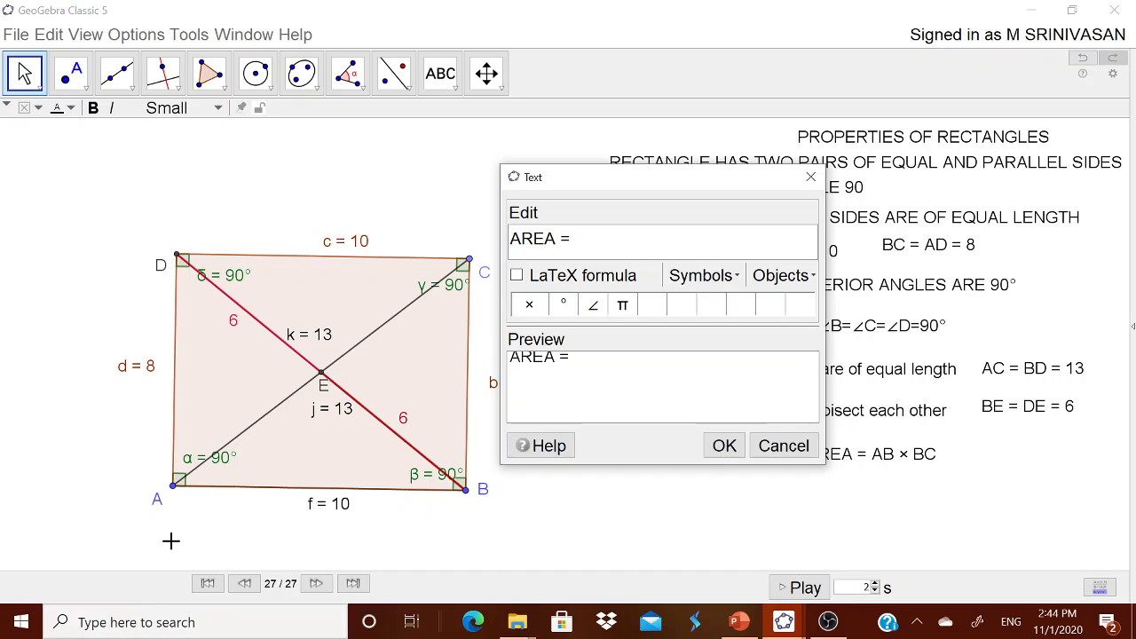
click(796, 284)
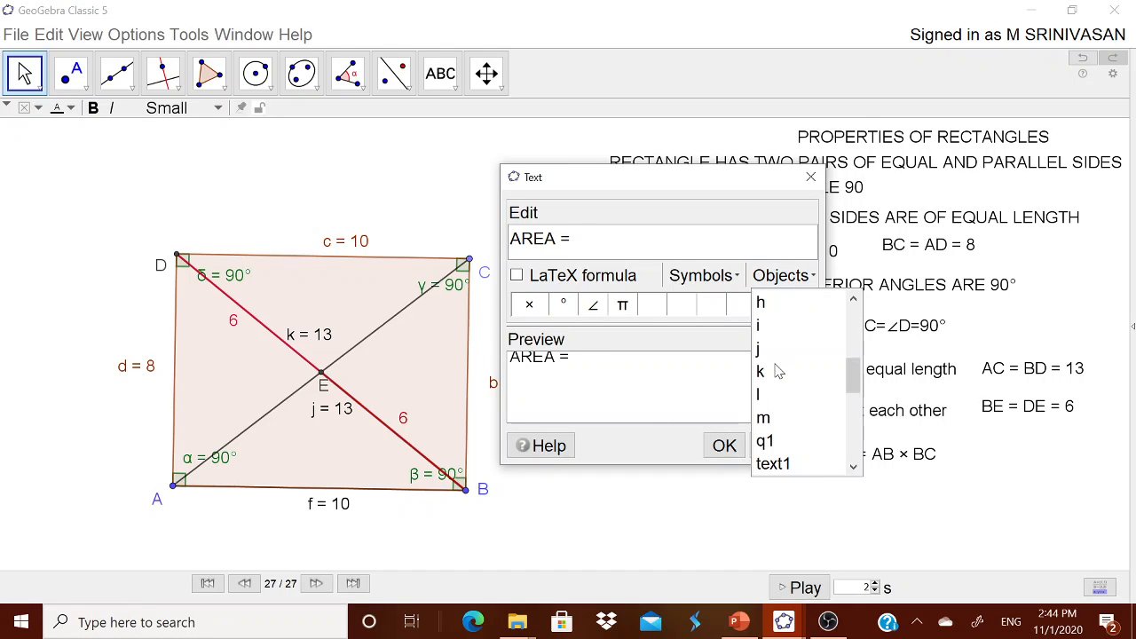
scroll(781, 399, up, 2)
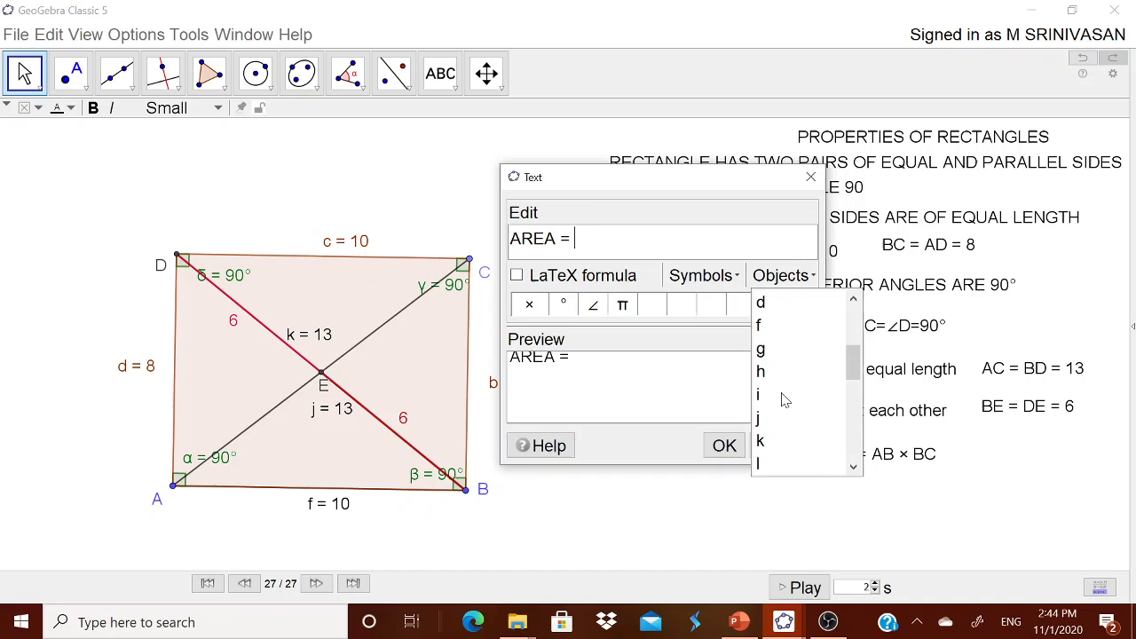
click(778, 344)
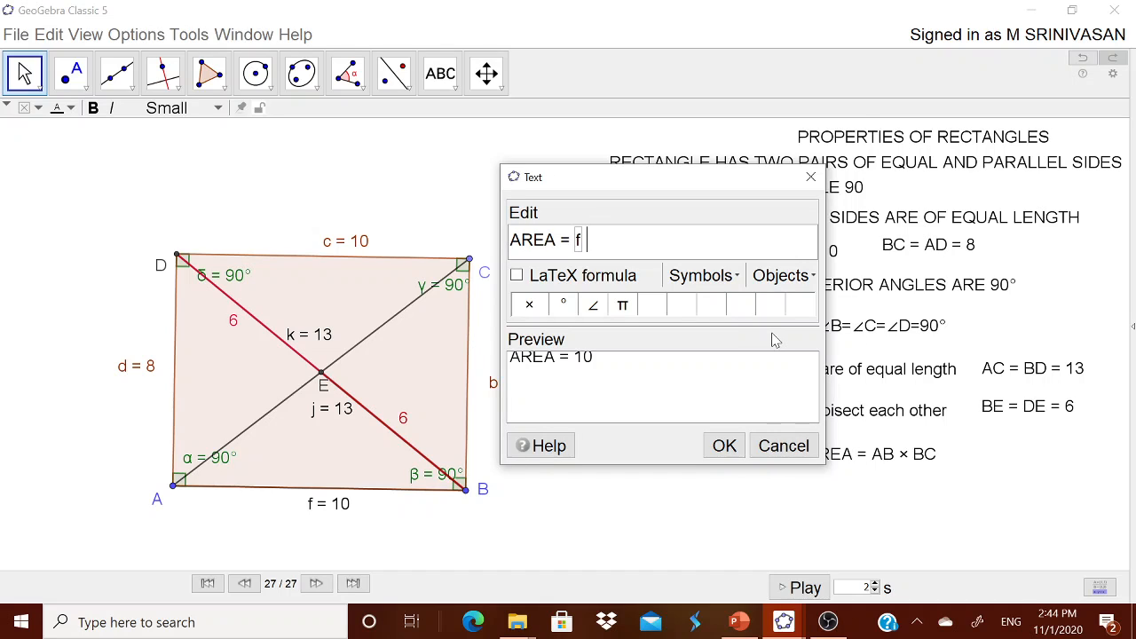
click(531, 306)
click(779, 278)
scroll(784, 352, up, 1)
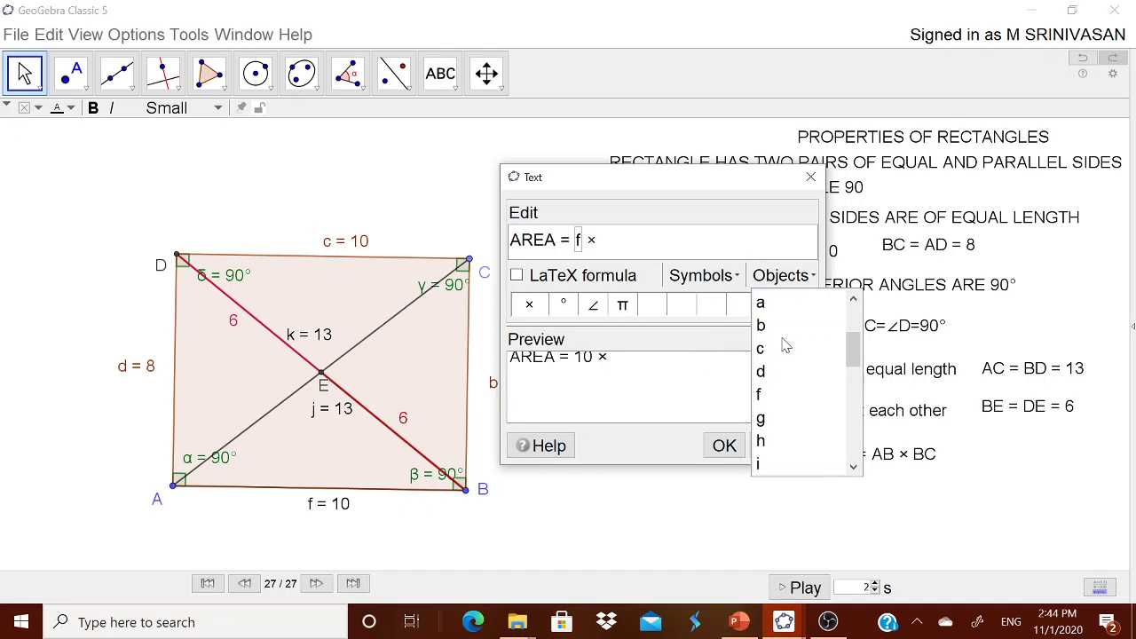
click(779, 327)
click(724, 444)
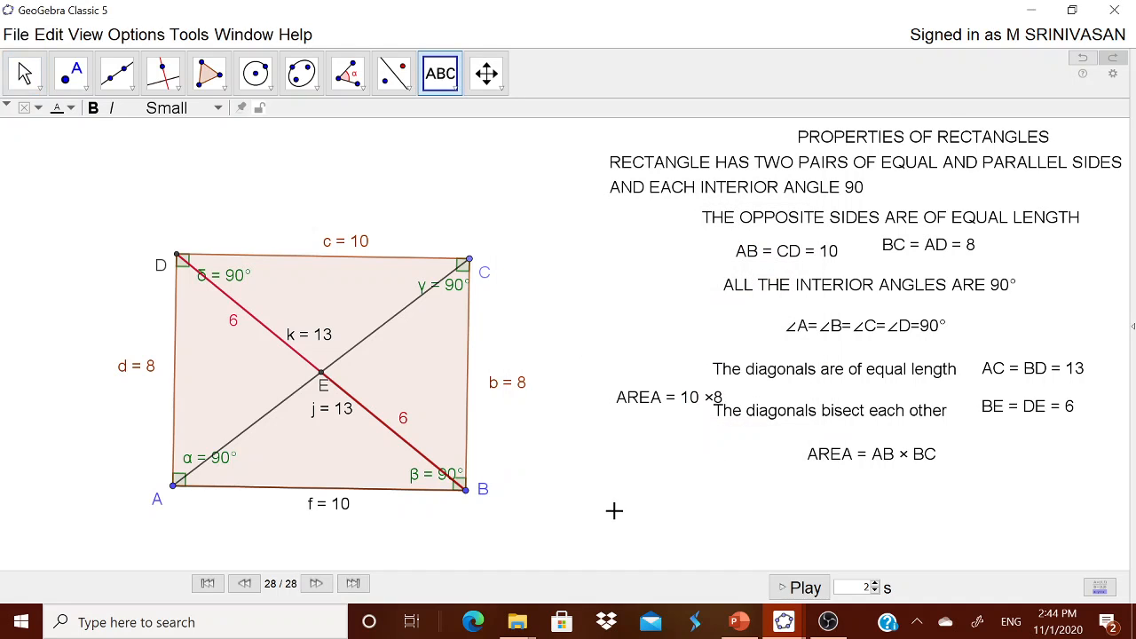
drag(654, 400, 851, 500)
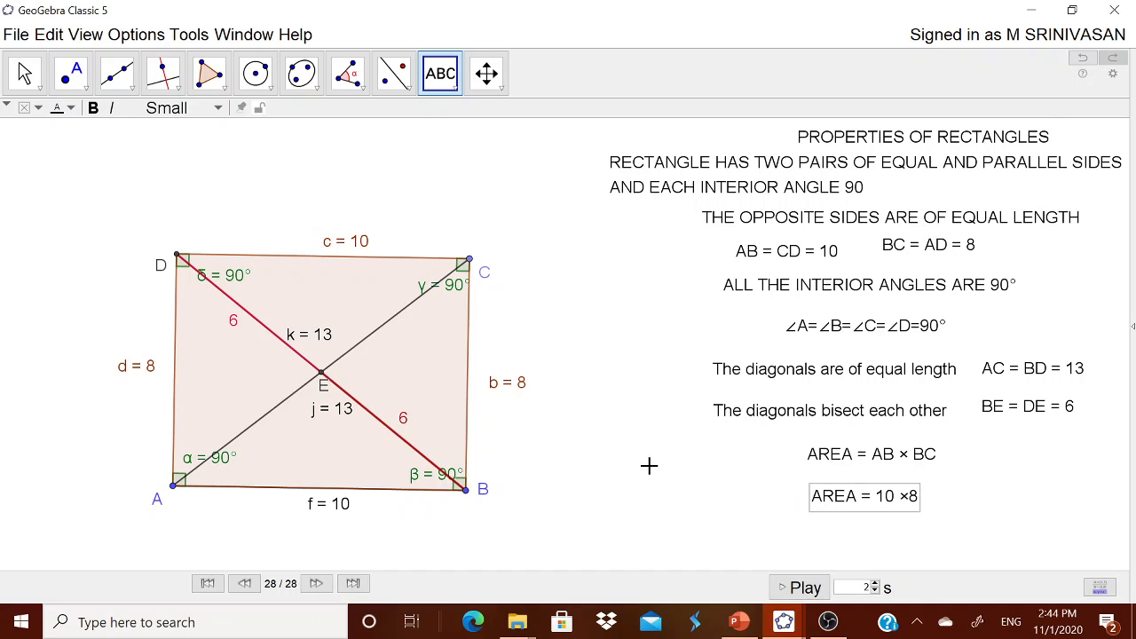
Measure the area of rectangle ABCD with the Area tool so its area label appears inside the rectangle
click(362, 89)
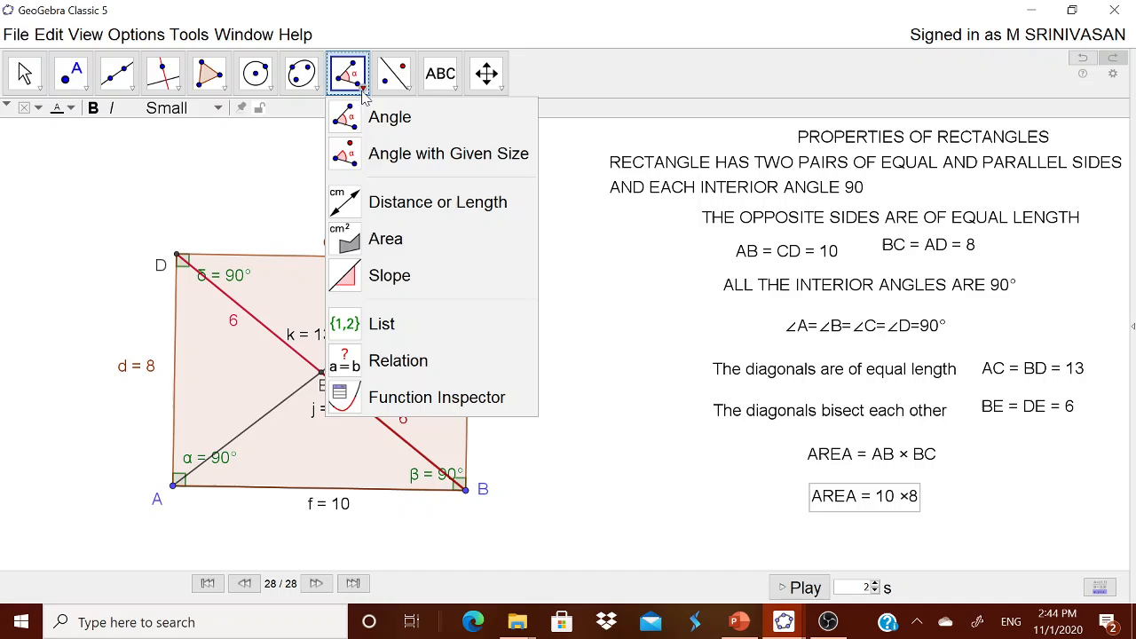
click(379, 241)
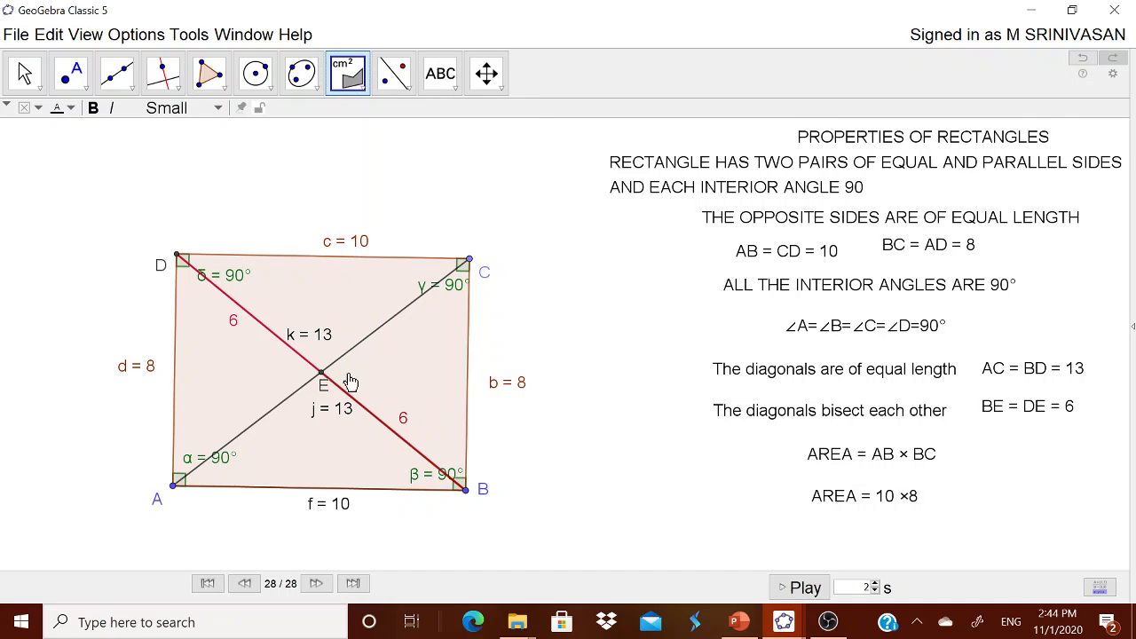
click(339, 313)
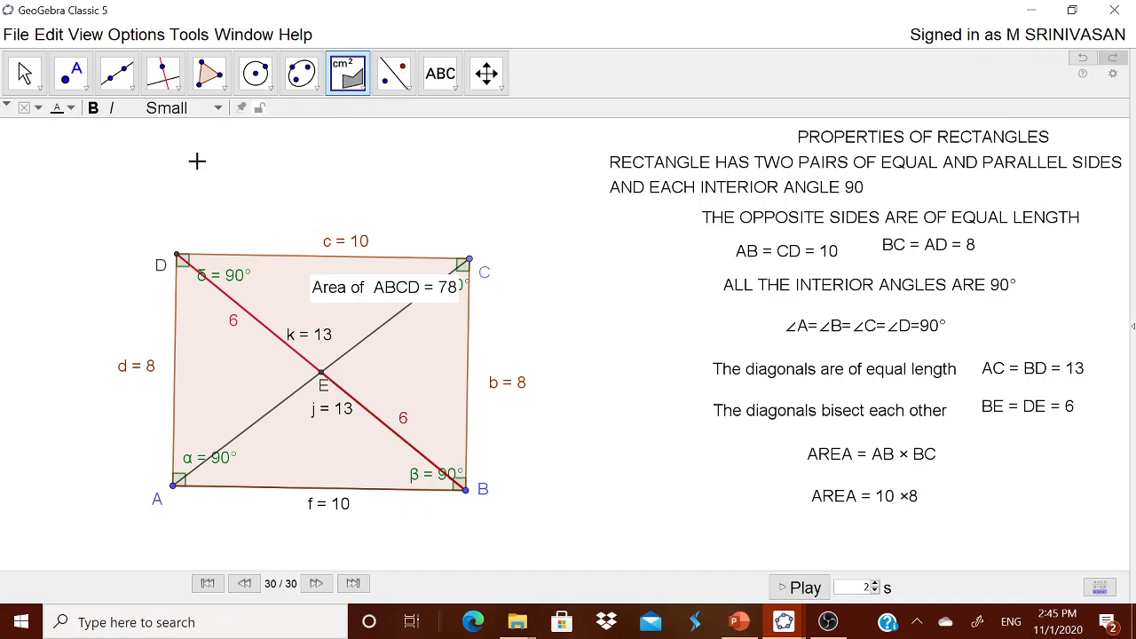
Try rounding displayed values to 1 decimal place and settle on 2 decimal places
click(136, 35)
mouse_move(163, 69)
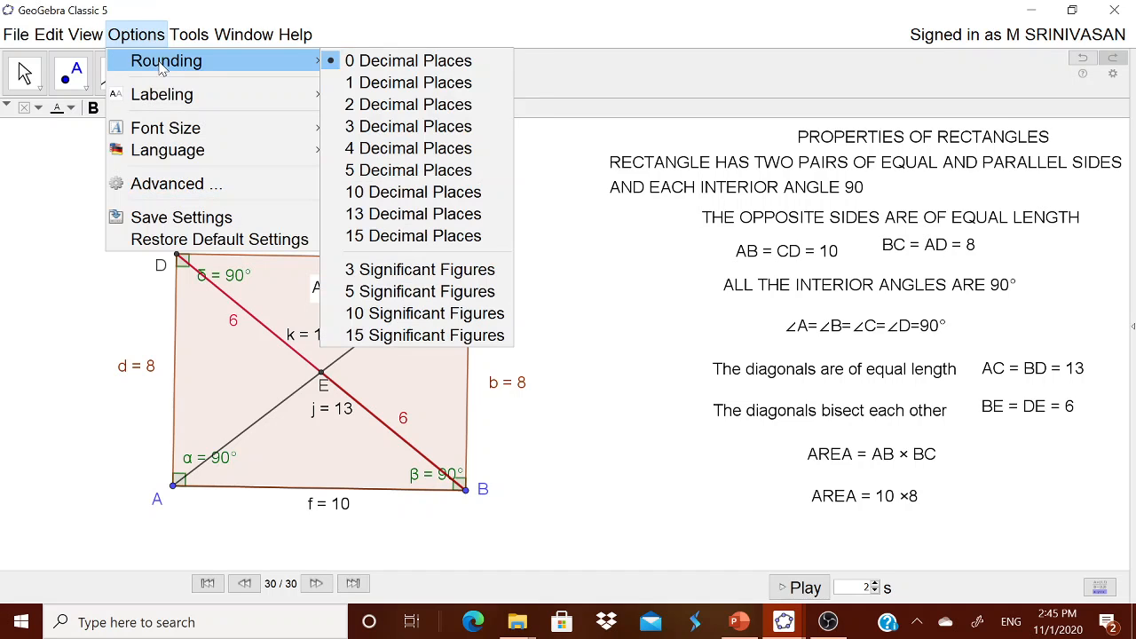
click(366, 83)
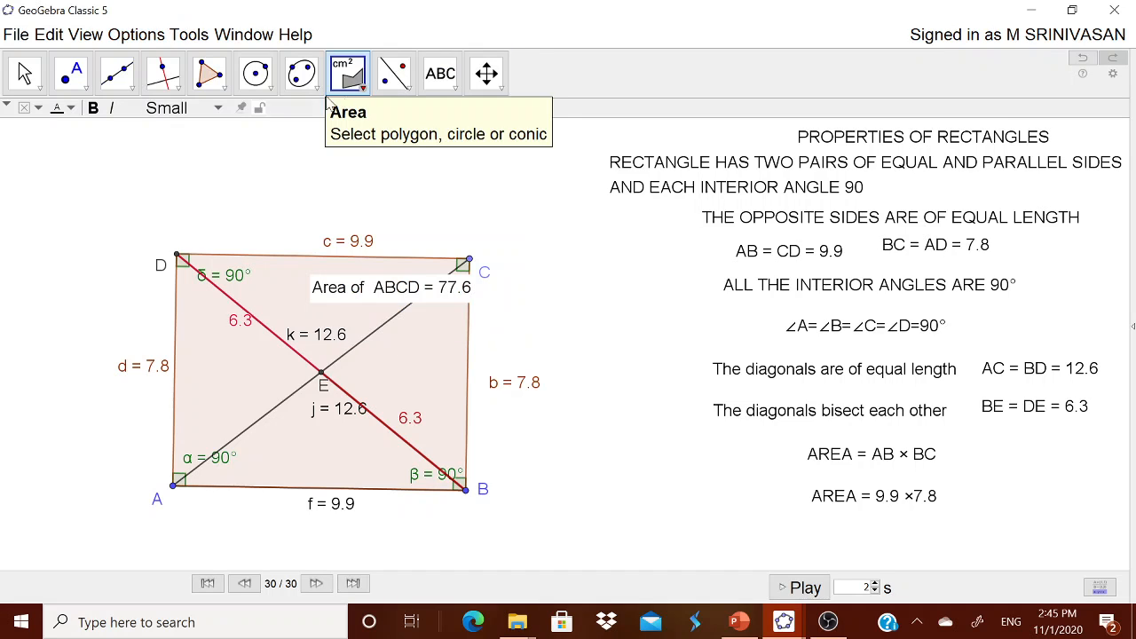
click(135, 35)
mouse_move(178, 60)
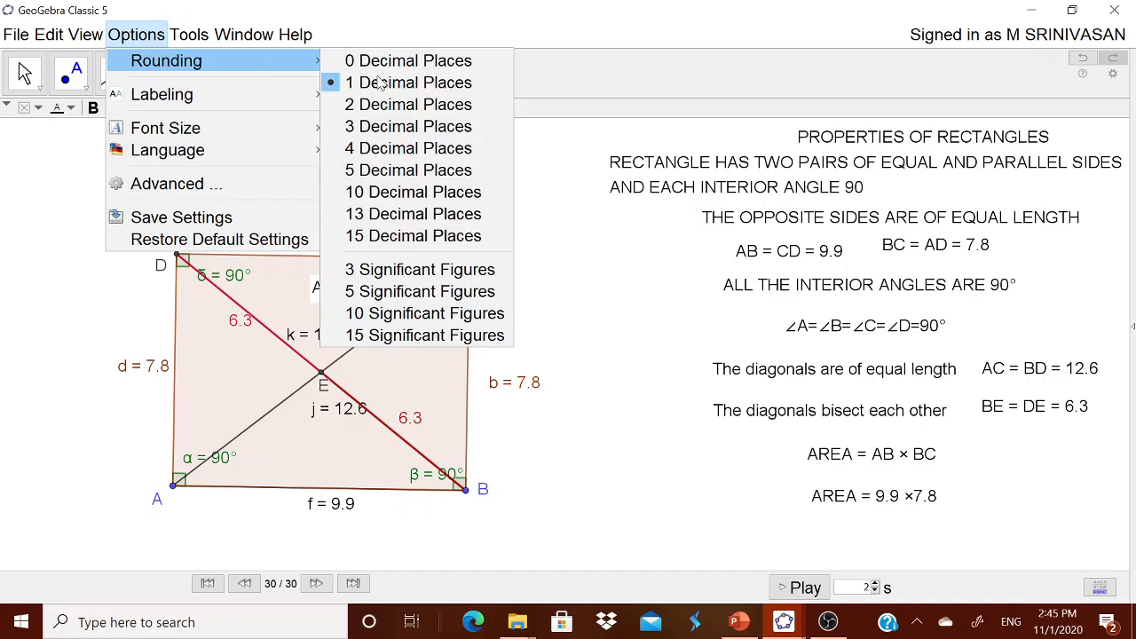
click(422, 104)
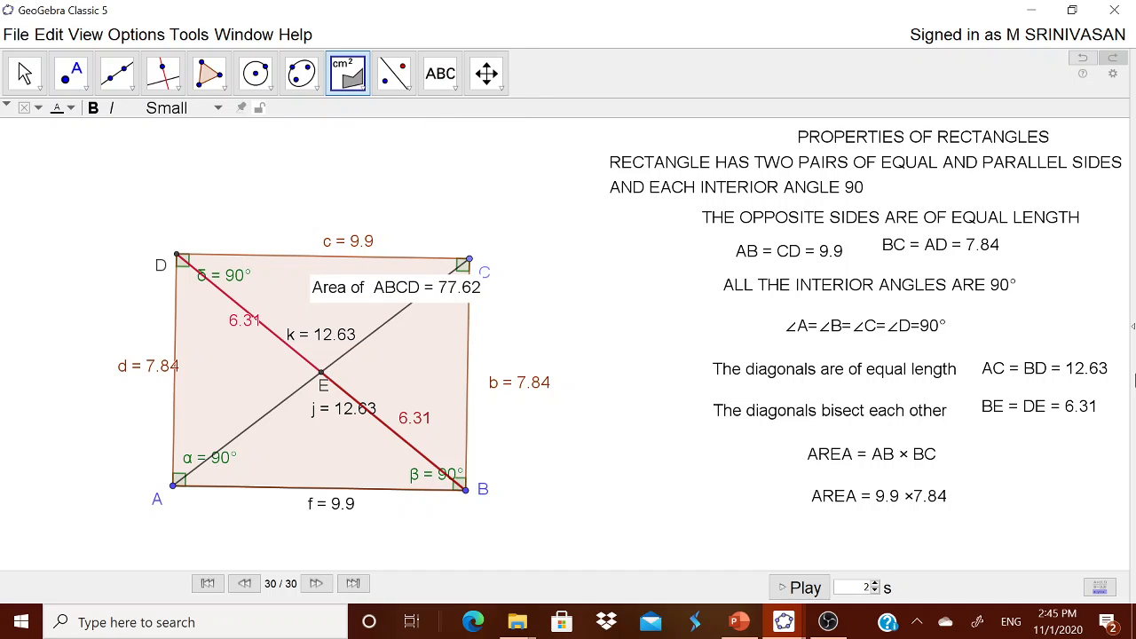
Using the Graphing perspective's grid, move A to (1, -6), B to (12, -6) and C to (12, 2), and return to the Geometry perspective
click(1133, 330)
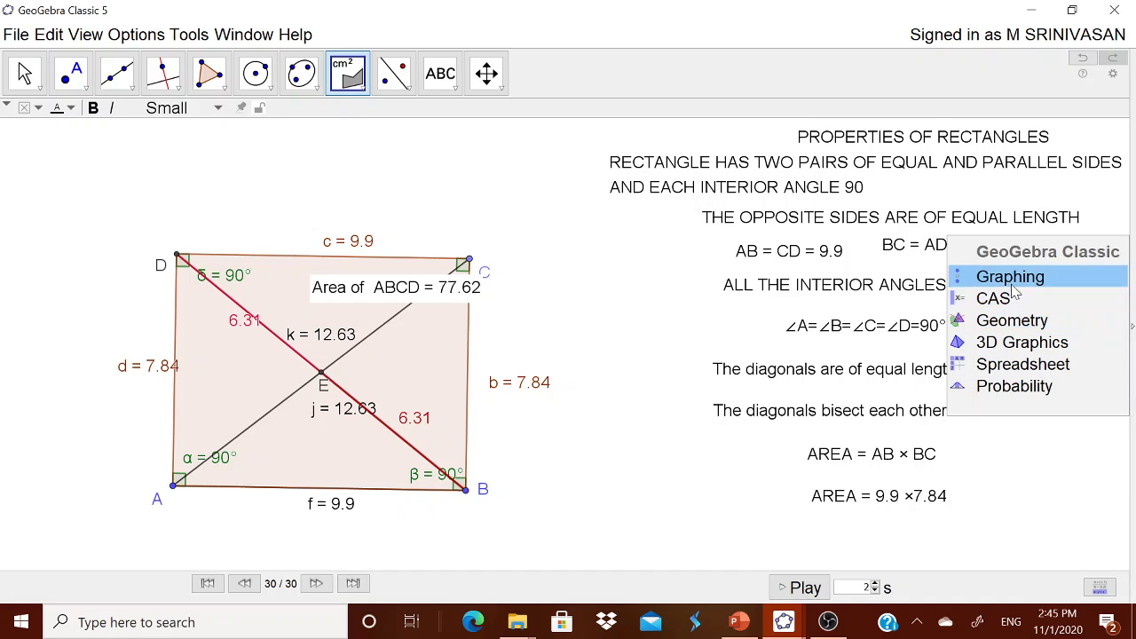
click(1011, 281)
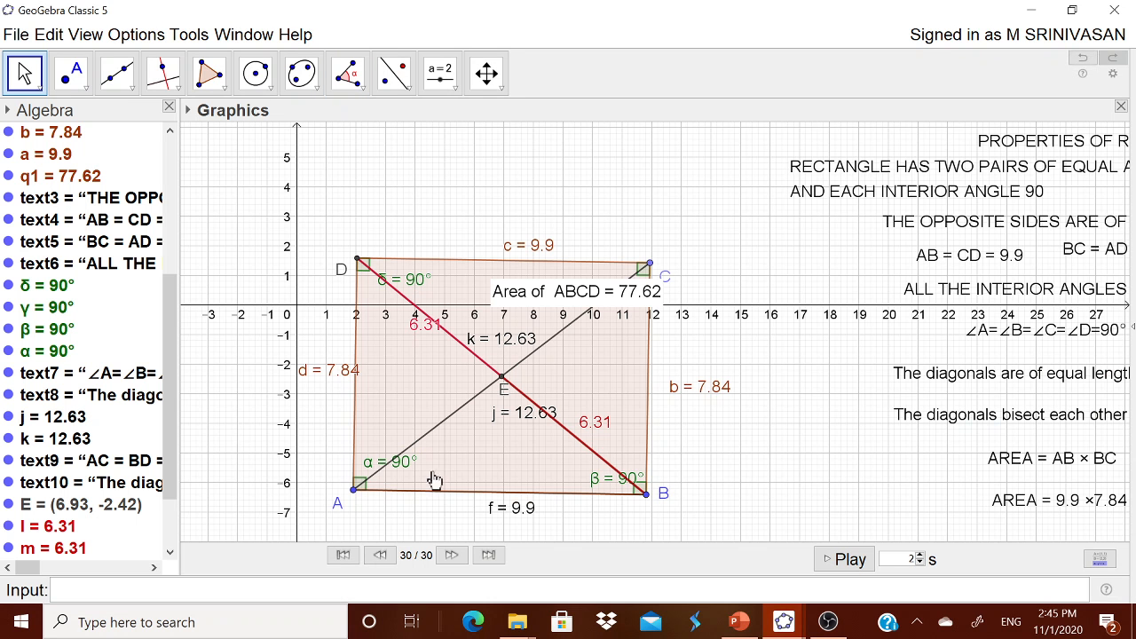
drag(356, 494, 326, 485)
drag(646, 494, 653, 482)
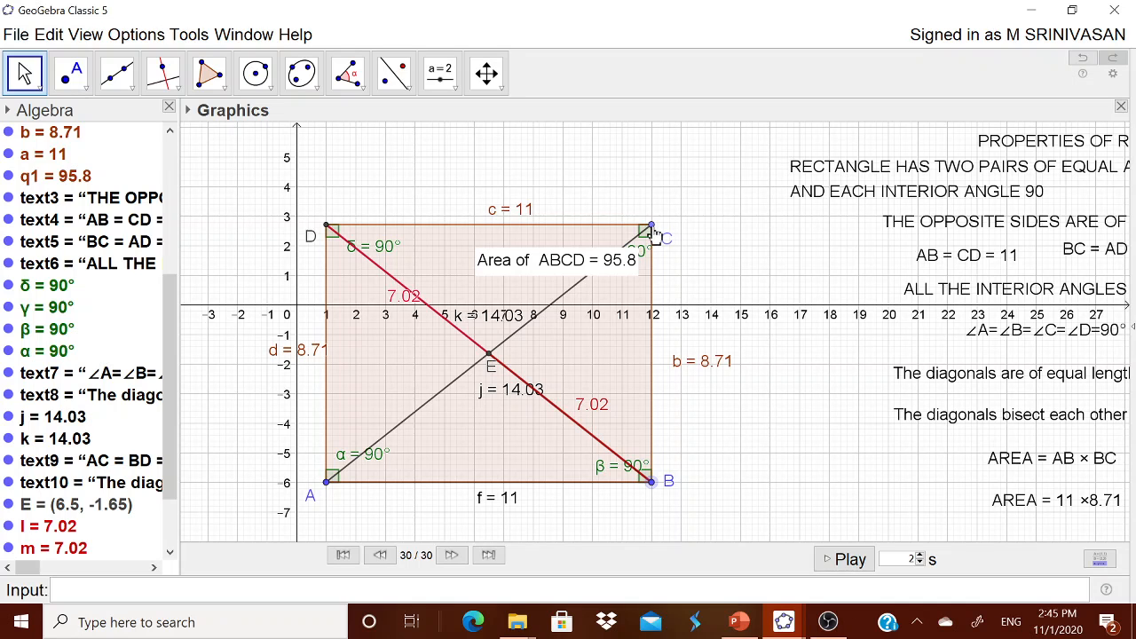
drag(652, 226, 652, 247)
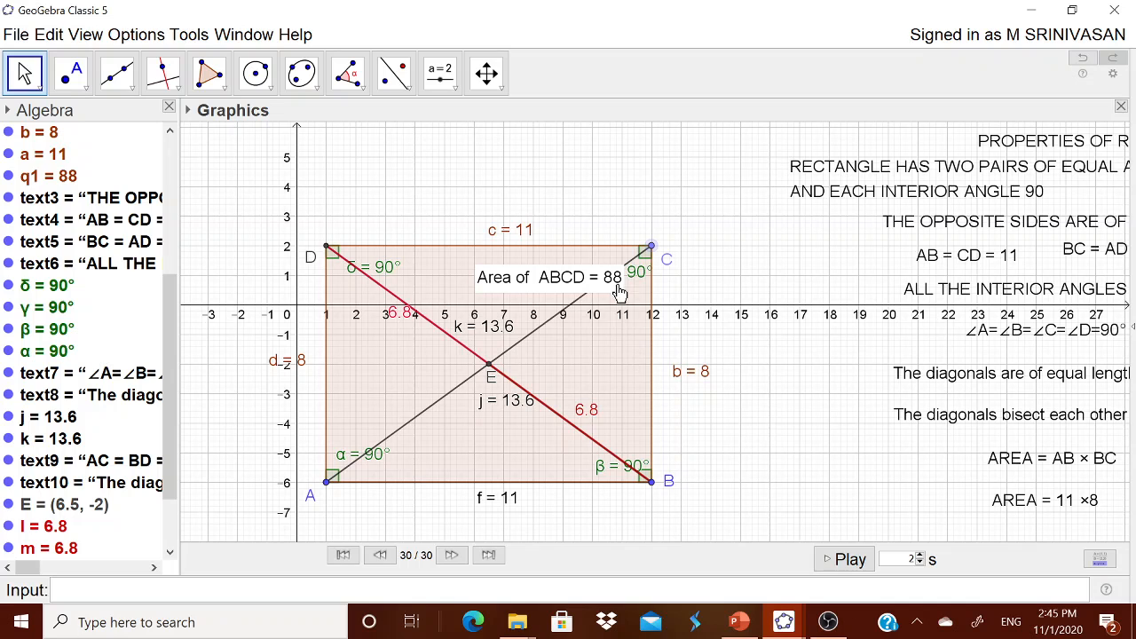
click(1131, 329)
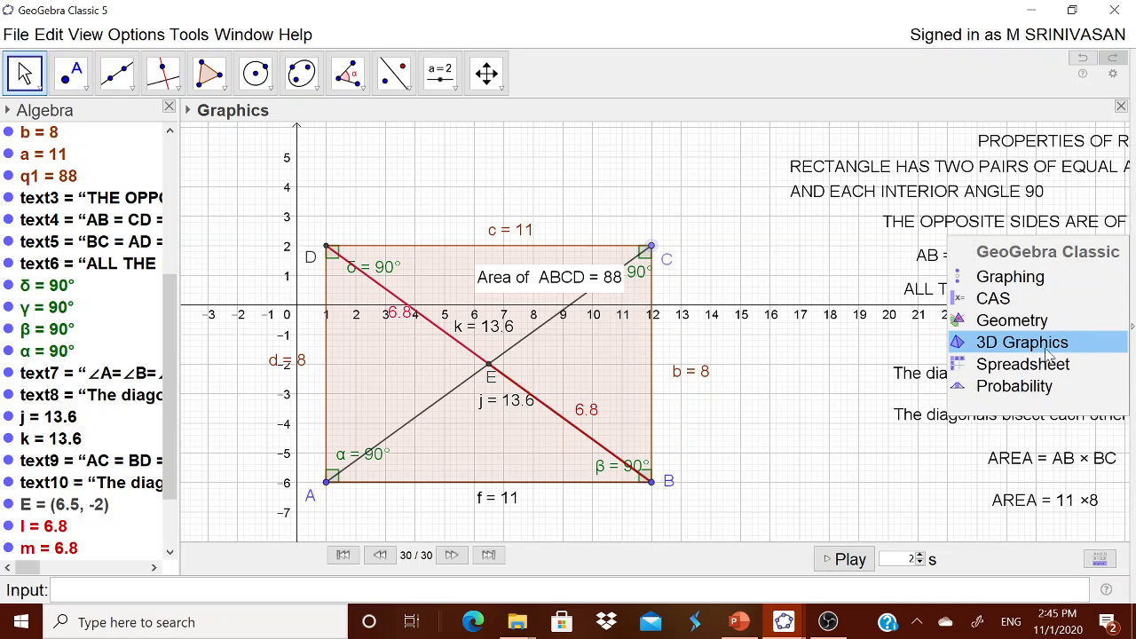
click(1008, 321)
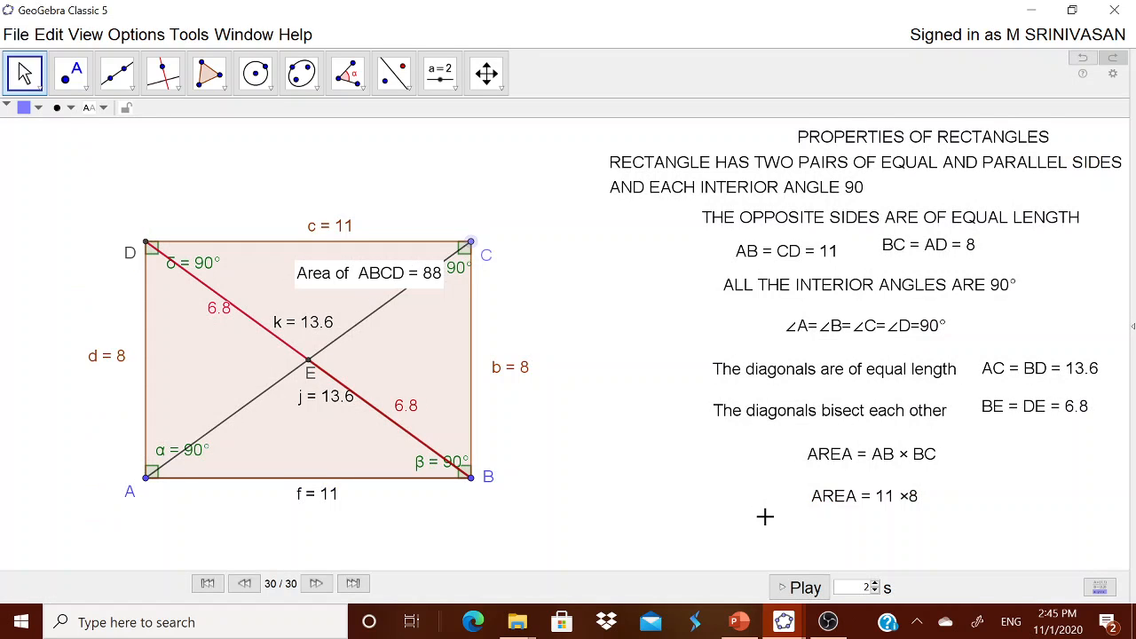